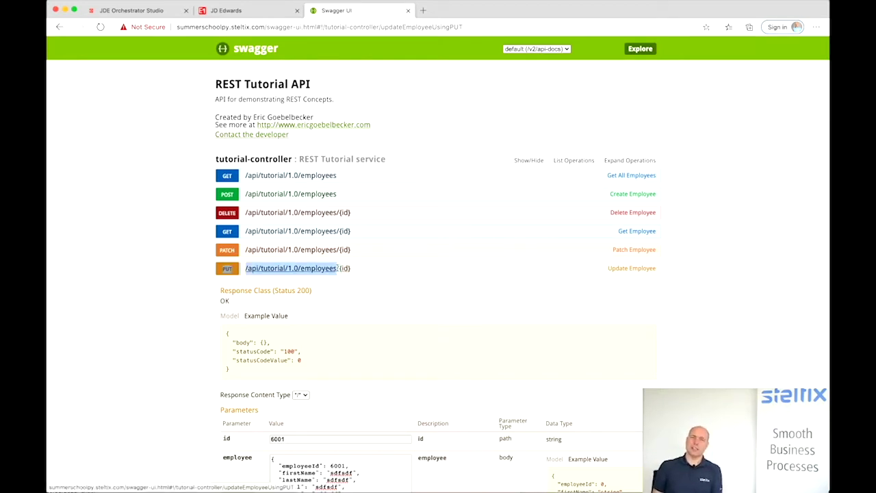
- Copy the PUT /api/tutorial/1.0/employees/{id} path from Swagger UI and return to Orchestrator Studio
{"action": "triple_click", "coordinate": [352, 270]}
{"action": "key", "text": "super+c"}
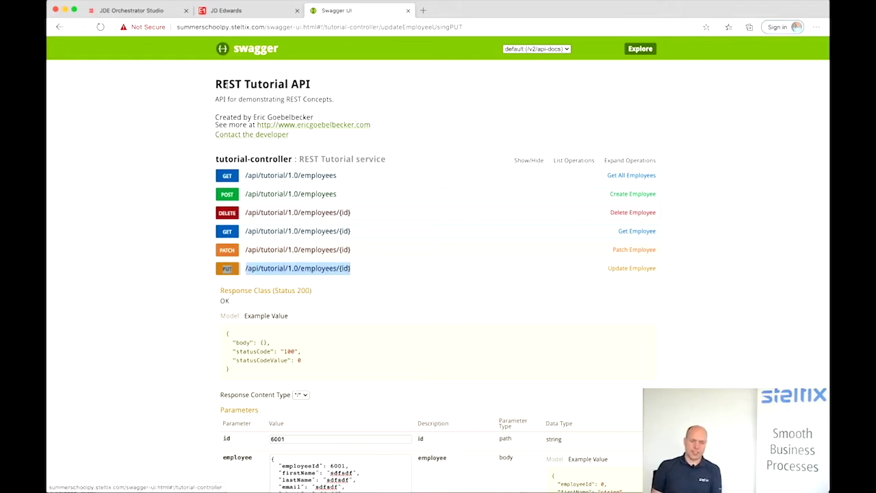
{"action": "left_click", "coordinate": [124, 11]}
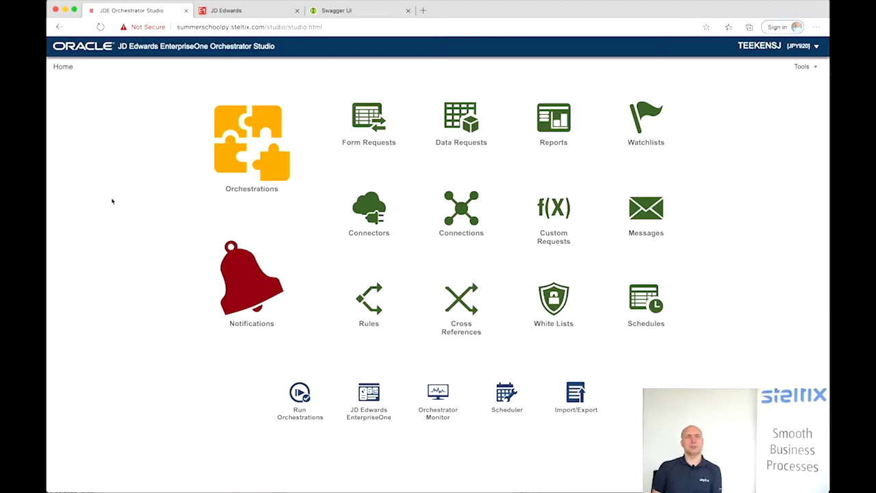
{"action": "left_click", "coordinate": [458, 210]}
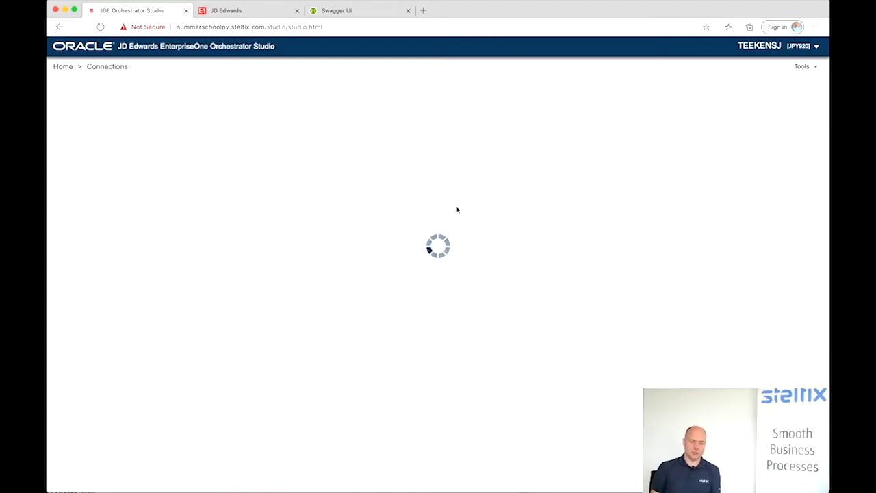
{"action": "left_click", "coordinate": [85, 105]}
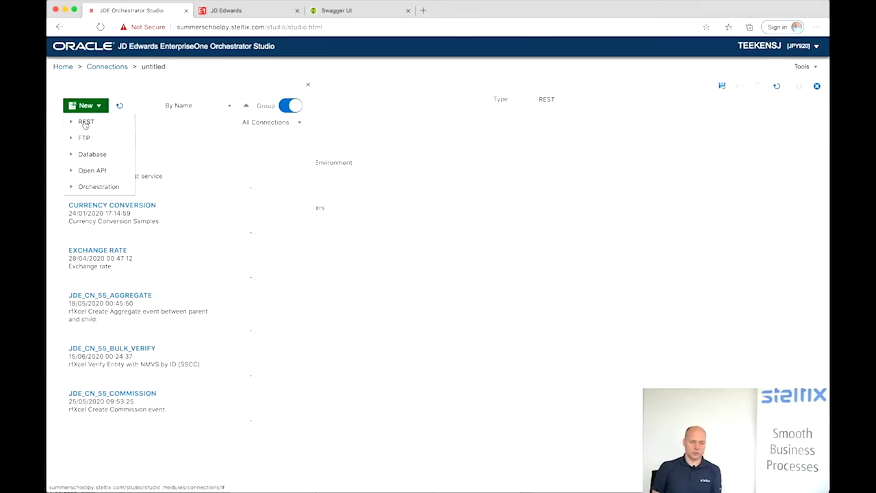
{"action": "left_click", "coordinate": [85, 123]}
{"action": "left_click", "coordinate": [134, 104]}
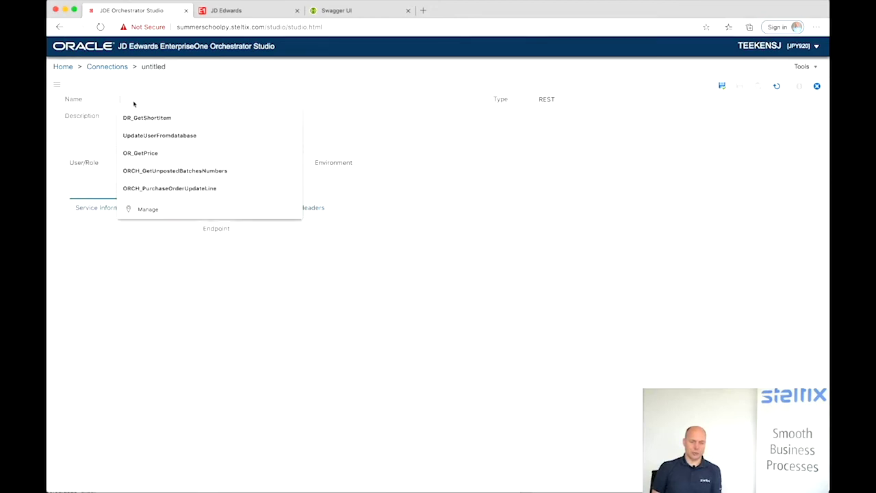
{"action": "type", "text": "CON"}
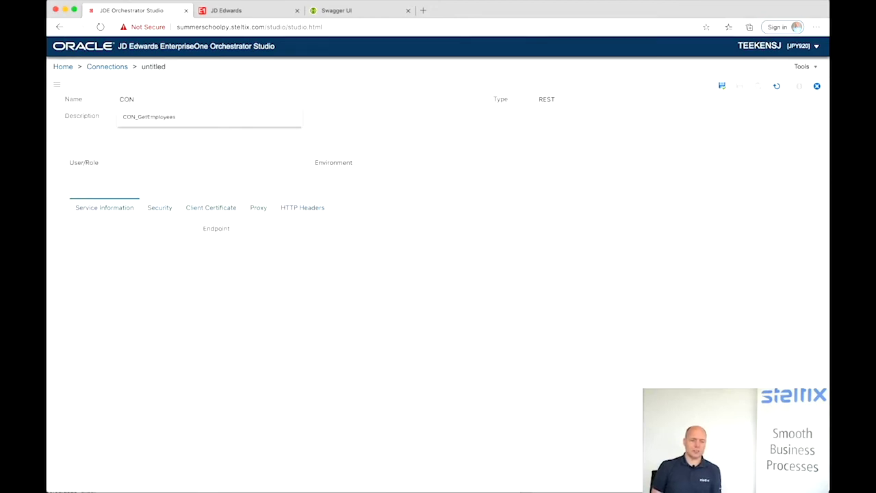
{"action": "type", "text": "_E"}
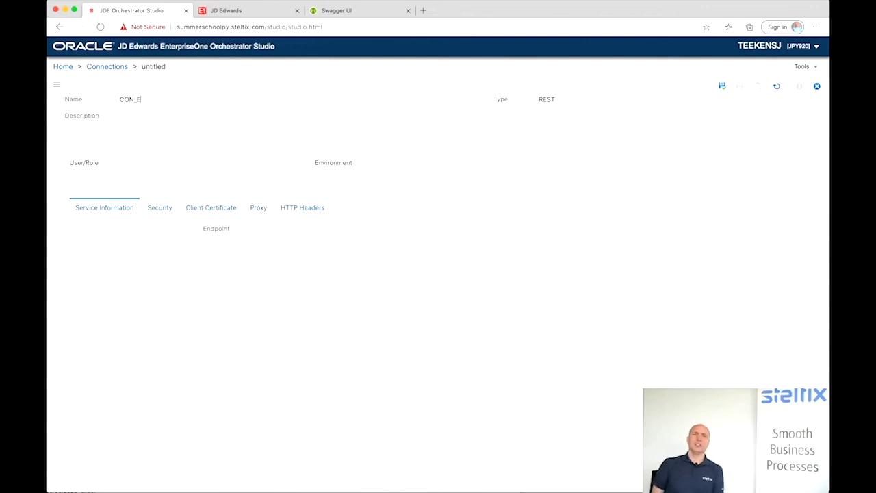
{"action": "type", "text": "xternalE"}
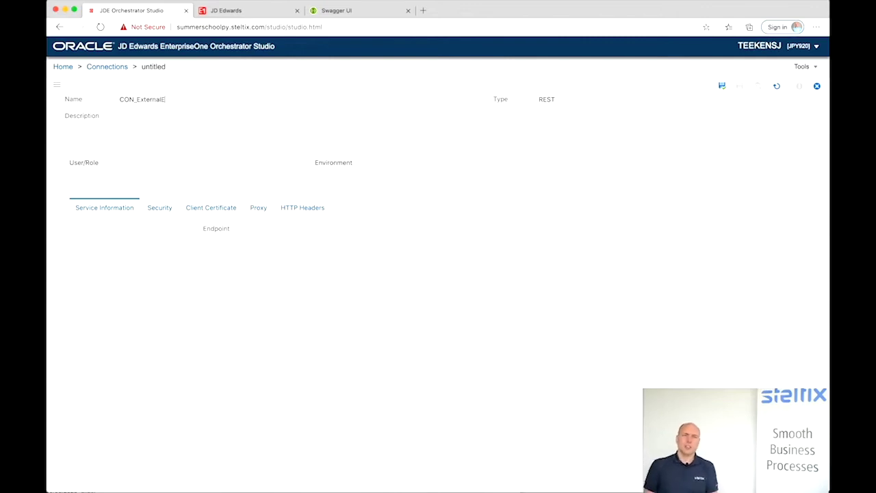
{"action": "type", "text": "mploye"}
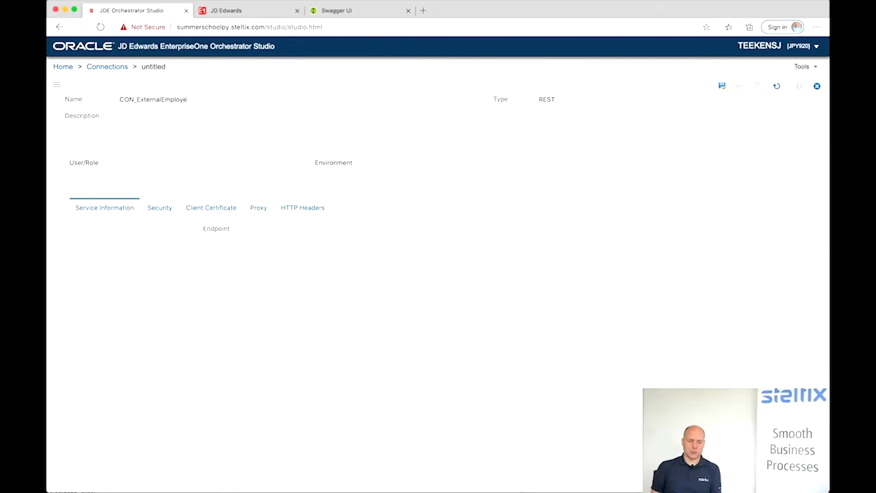
{"action": "type", "text": "eSystem"}
{"action": "type", "text": "*PUBLIC"}
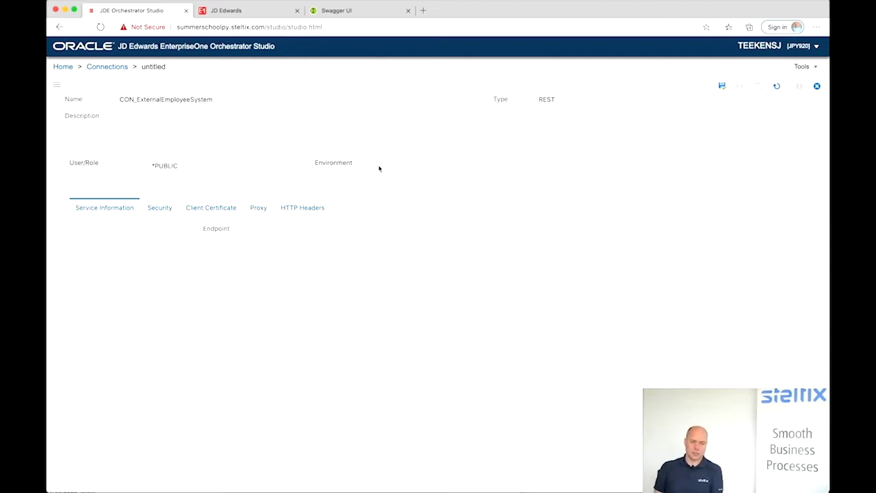
{"action": "type", "text": "JPY920"}
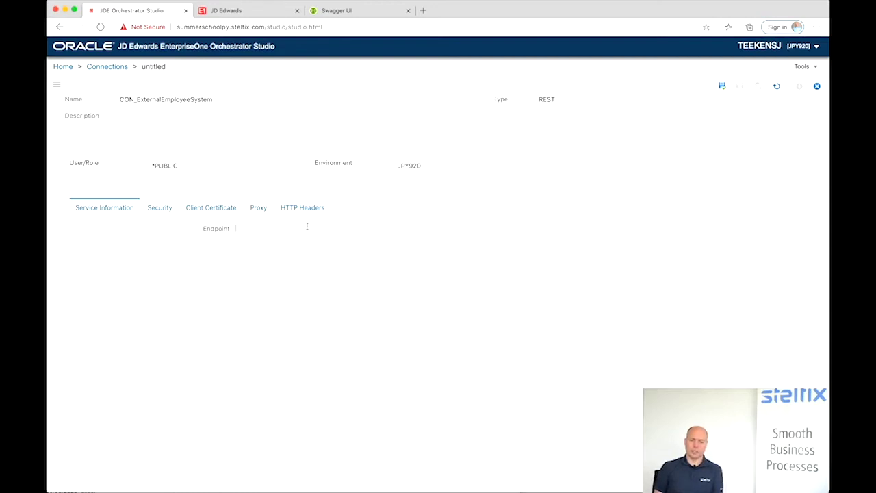
{"action": "type", "text": "http://"}
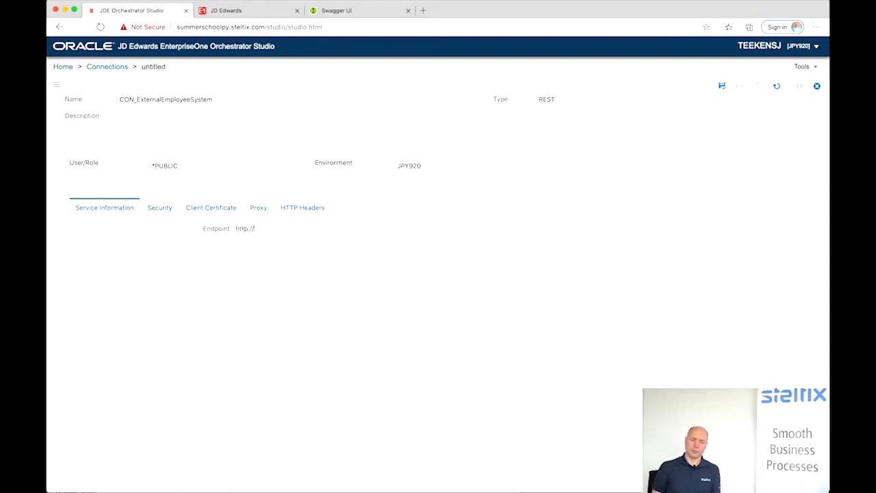
{"action": "type", "text": "summersch"}
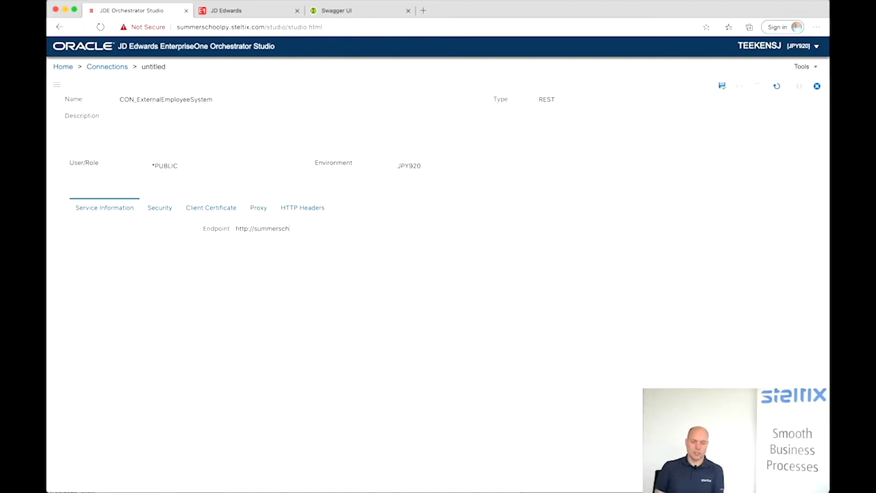
{"action": "type", "text": "oolpy.steltix.com"}
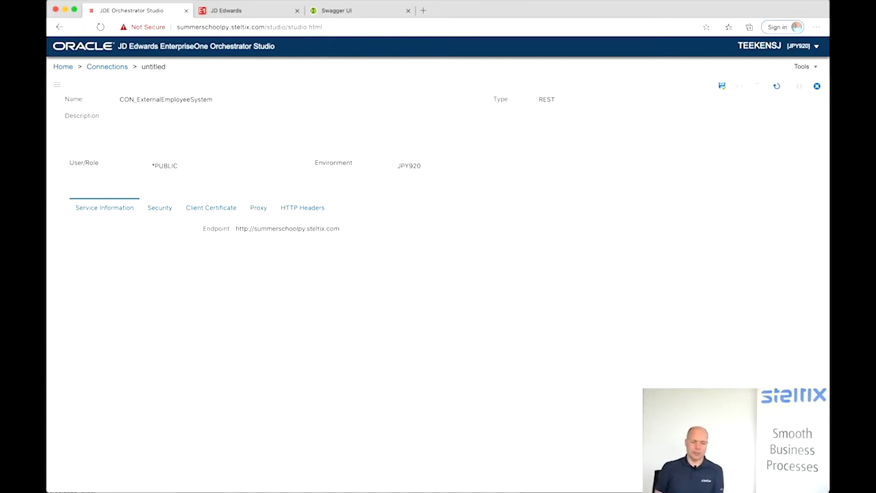
{"action": "key", "text": "super+v"}
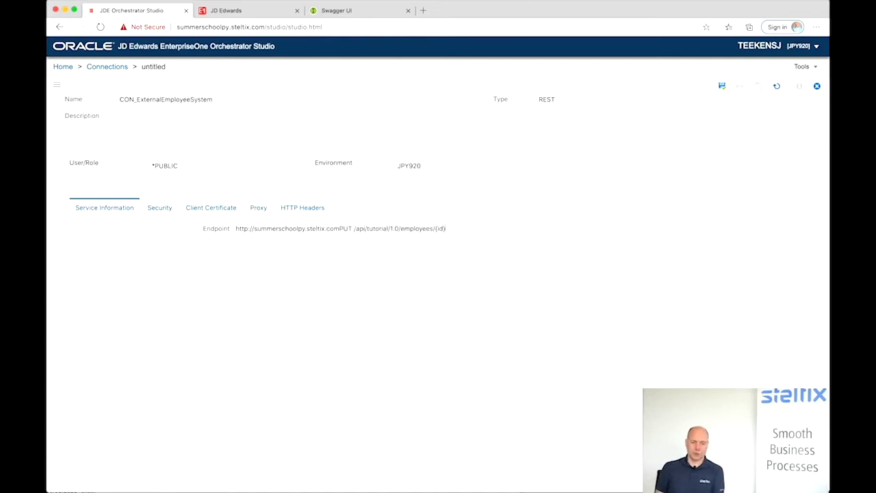
{"action": "left_click", "coordinate": [354, 230]}
{"action": "key", "text": "BackSpace"}
{"action": "key", "text": "BackSpace"}
{"action": "key", "text": "BackSpace"}
{"action": "key", "text": "BackSpace"}
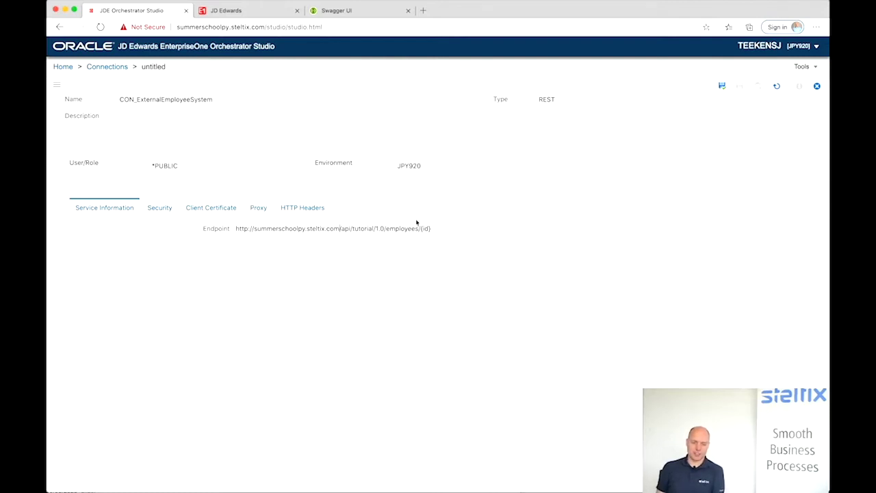
{"action": "key", "text": "BackSpace"}
{"action": "key", "text": "BackSpace"}
{"action": "key", "text": "BackSpace"}
{"action": "key", "text": "BackSpace"}
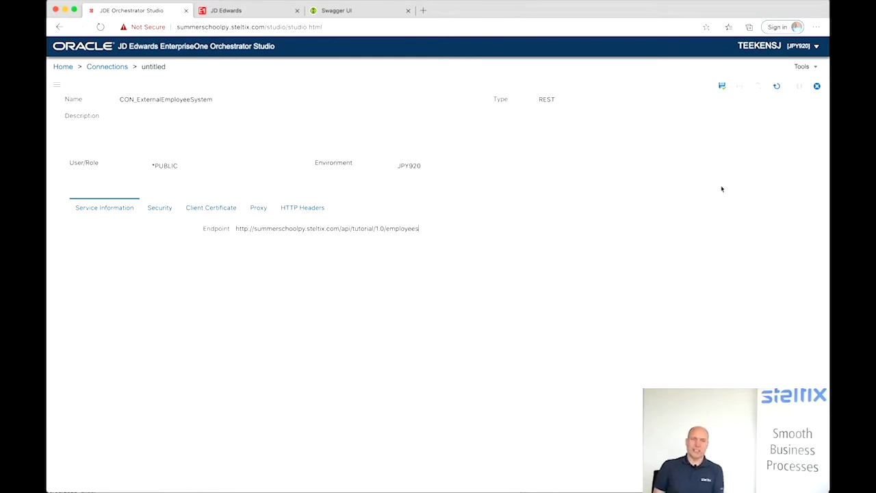
{"action": "left_click", "coordinate": [722, 87]}
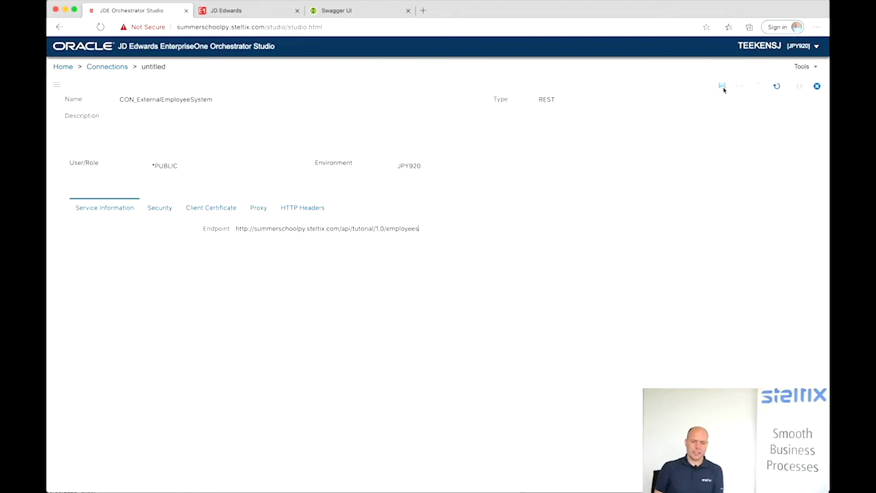
{"action": "left_click", "coordinate": [724, 90]}
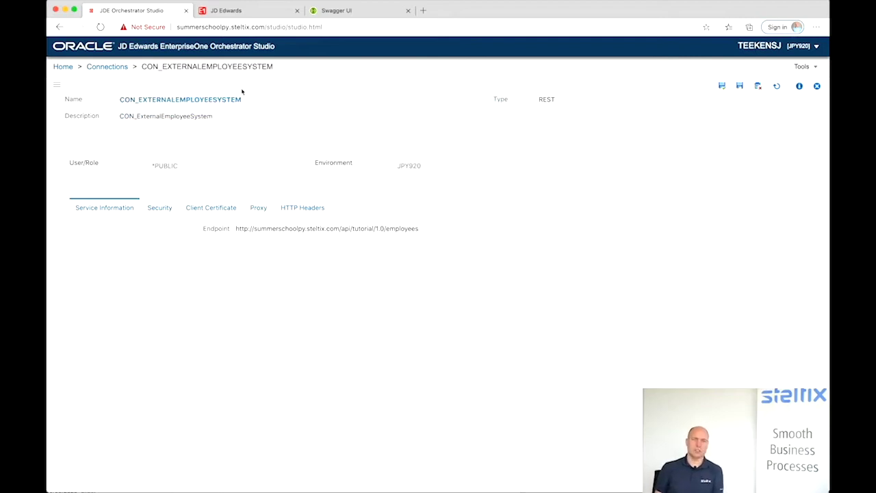
- Create REST connector CN_UpdateExternalEmployeeSystem using the CON_ExternalEmployeeSystem connection
{"action": "left_click", "coordinate": [66, 68]}
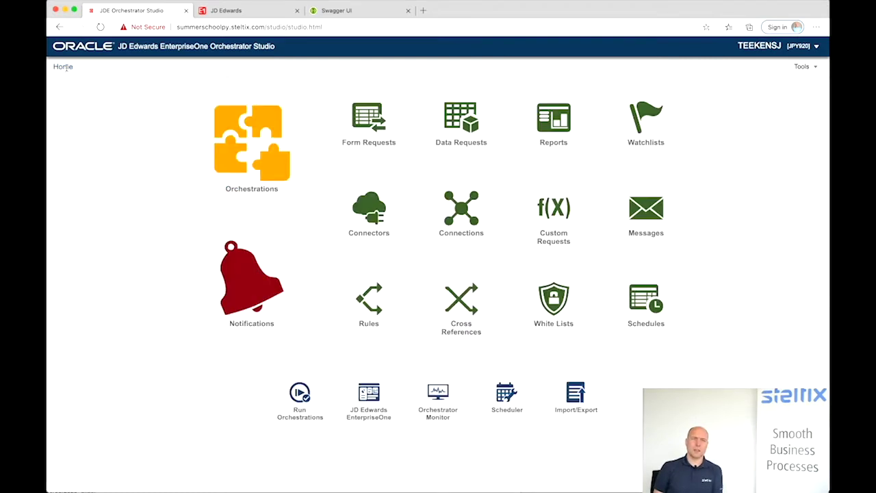
{"action": "left_click", "coordinate": [365, 209]}
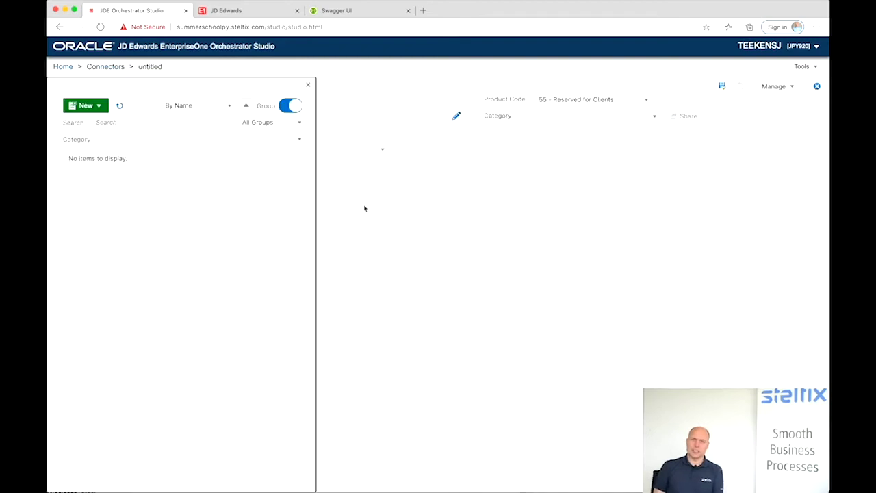
{"action": "left_click", "coordinate": [86, 105]}
{"action": "left_click", "coordinate": [90, 120]}
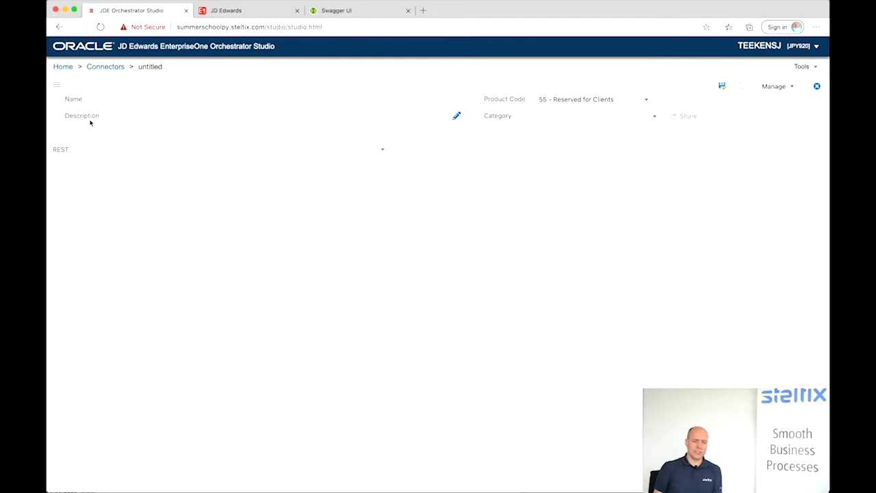
{"action": "left_click", "coordinate": [135, 102]}
{"action": "type", "text": "CN"}
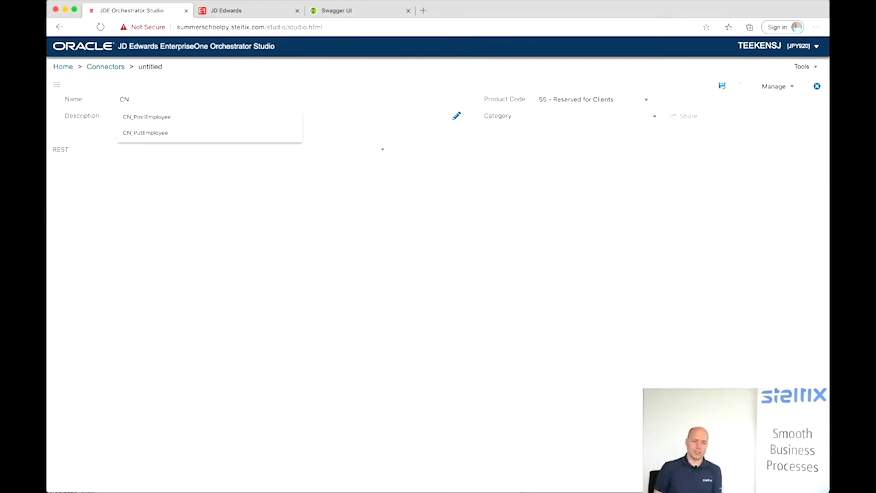
{"action": "type", "text": "_Update"}
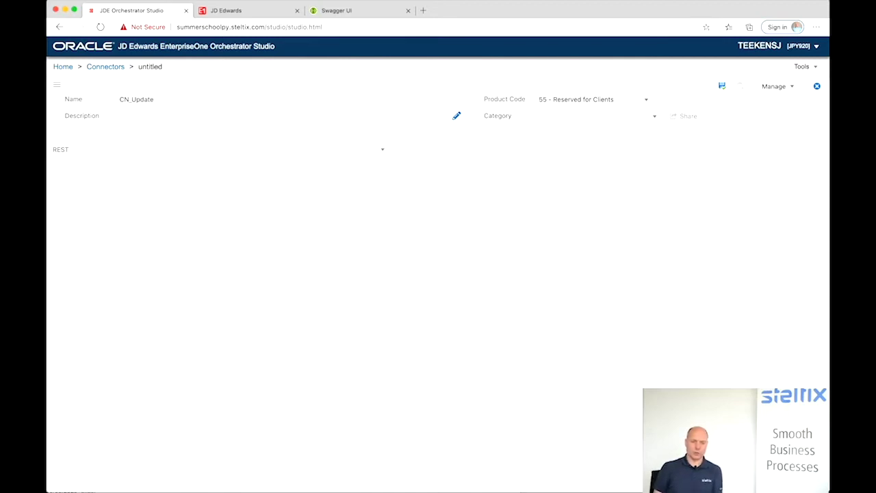
{"action": "type", "text": "Extern"}
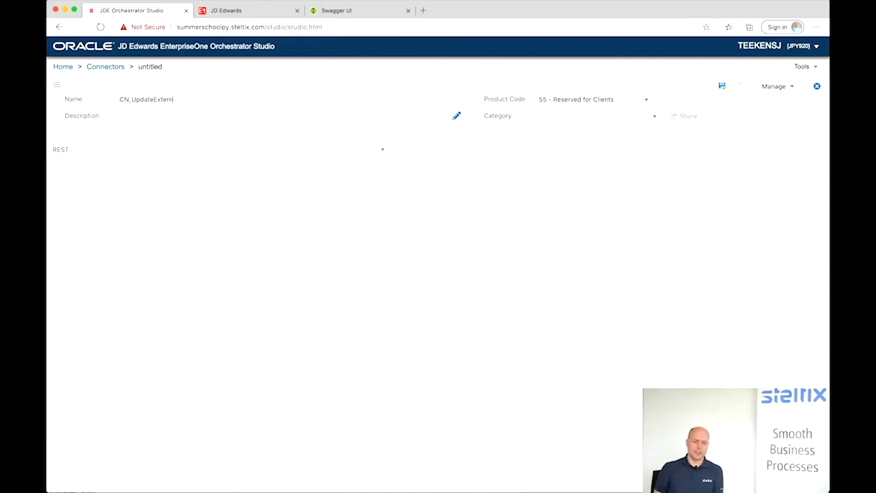
{"action": "type", "text": "alEmployee"}
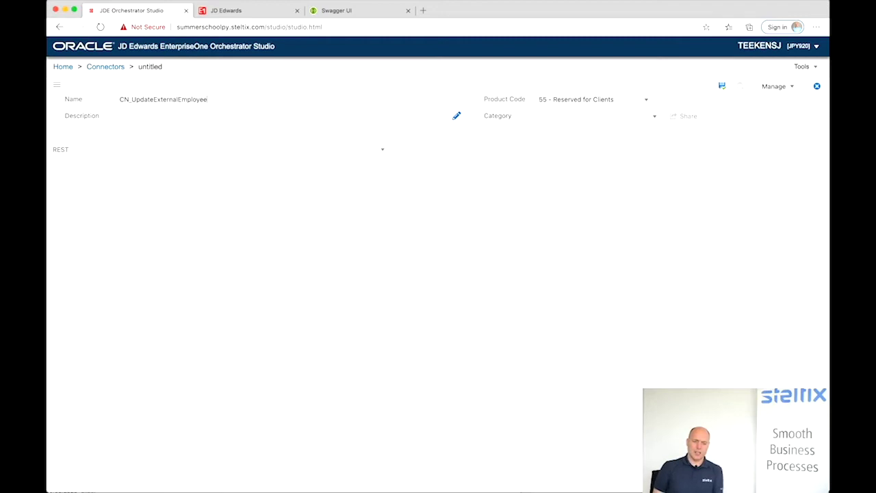
{"action": "type", "text": "System"}
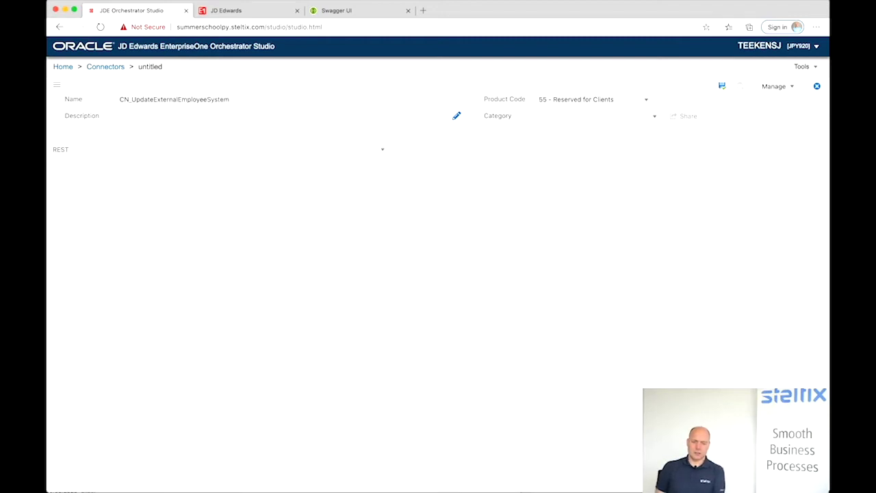
{"action": "left_click", "coordinate": [158, 152]}
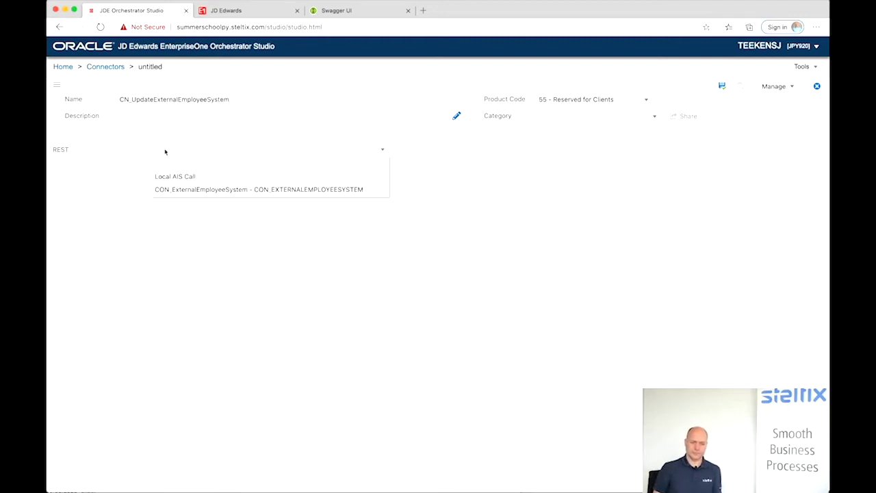
{"action": "left_click", "coordinate": [173, 189]}
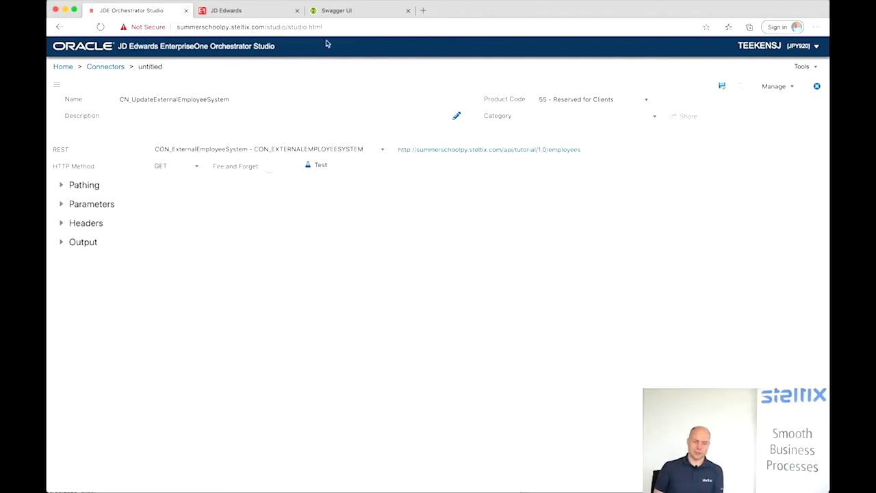
{"action": "left_click", "coordinate": [336, 10]}
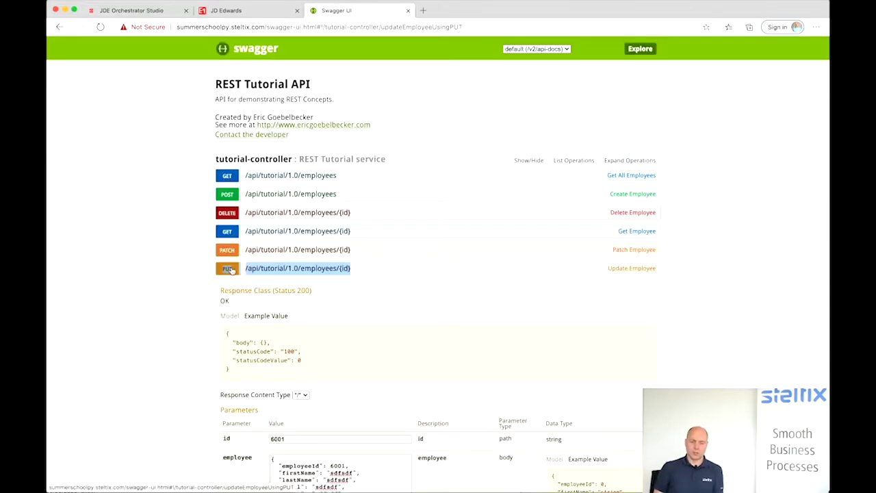
- Set the connector's HTTP method to PUT with pathing value ${employeeid}
{"action": "left_click", "coordinate": [133, 10]}
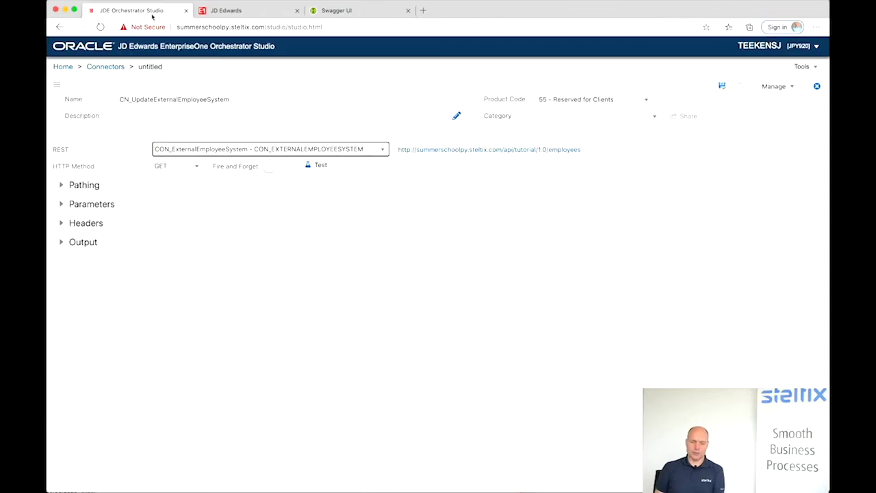
{"action": "left_click", "coordinate": [163, 166]}
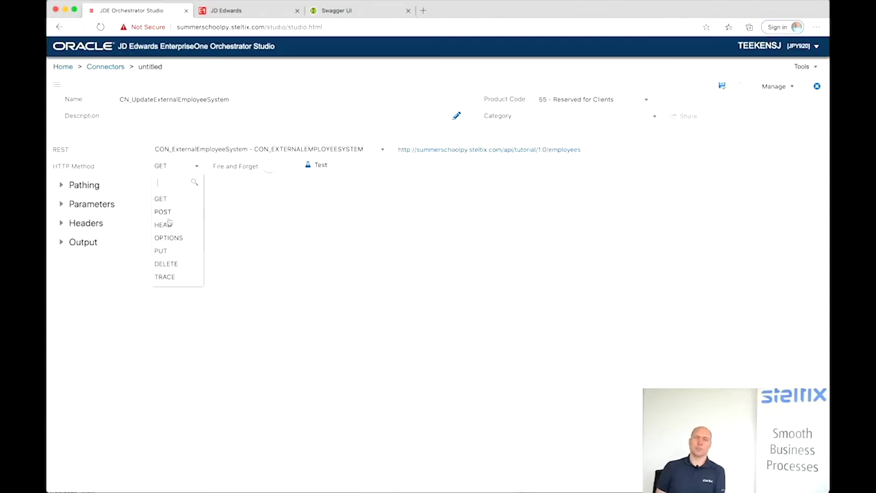
{"action": "left_click", "coordinate": [164, 251]}
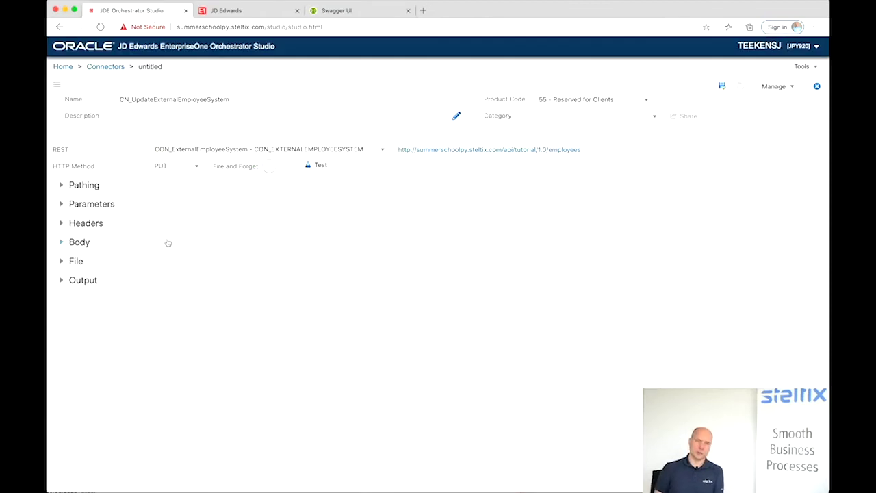
{"action": "left_click", "coordinate": [62, 186]}
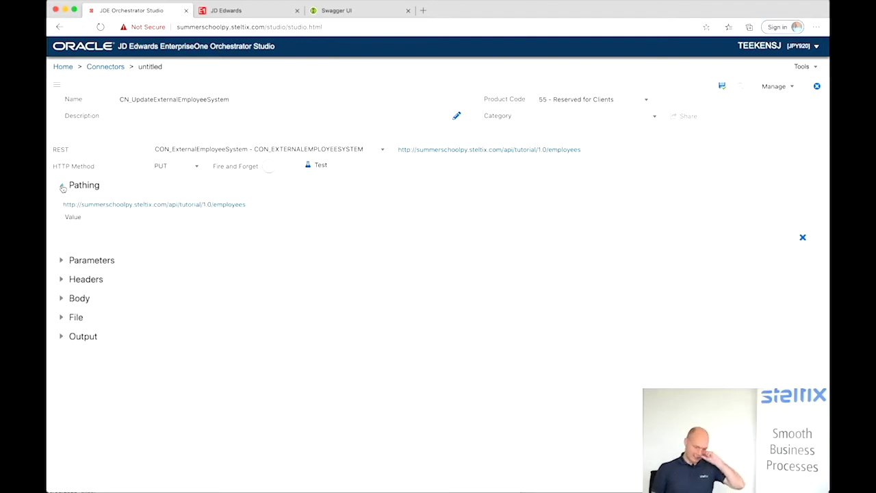
{"action": "left_click", "coordinate": [76, 239]}
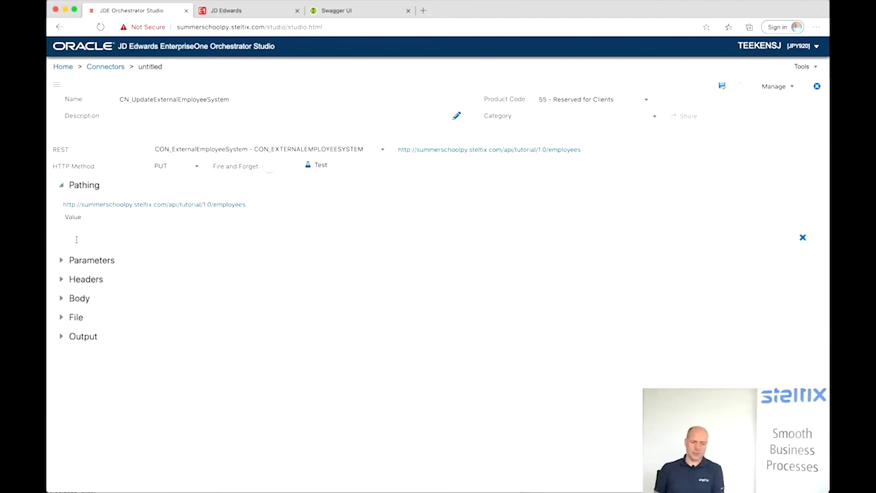
{"action": "type", "text": "${"}
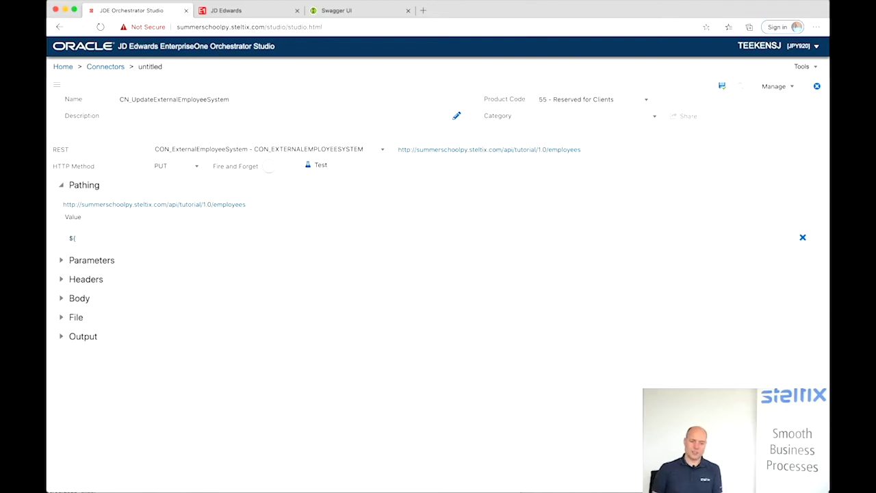
{"action": "type", "text": "employee"}
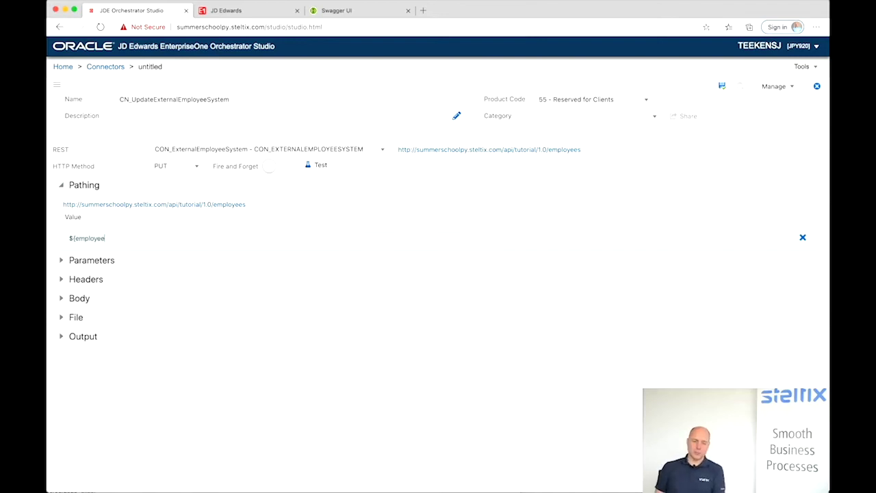
{"action": "type", "text": "id}"}
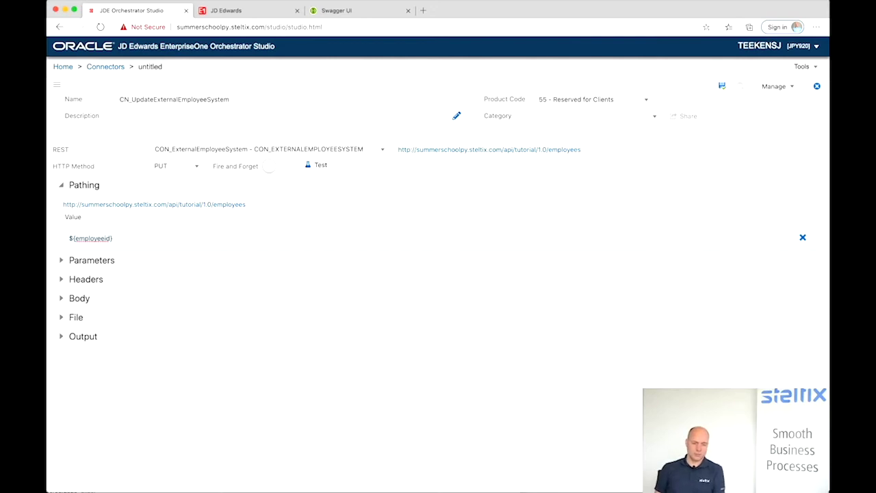
{"action": "left_click", "coordinate": [335, 13]}
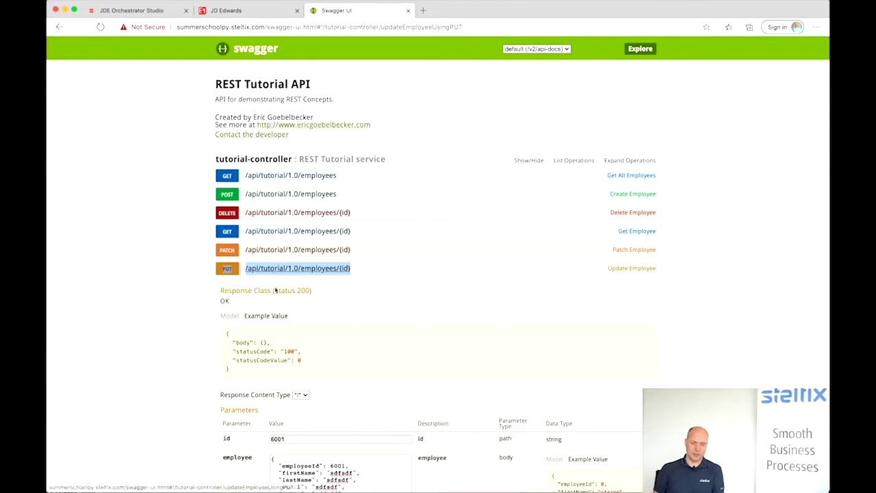
- Replace the body placeholders with firstName someone and lastName lastname
{"action": "left_click", "coordinate": [276, 331]}
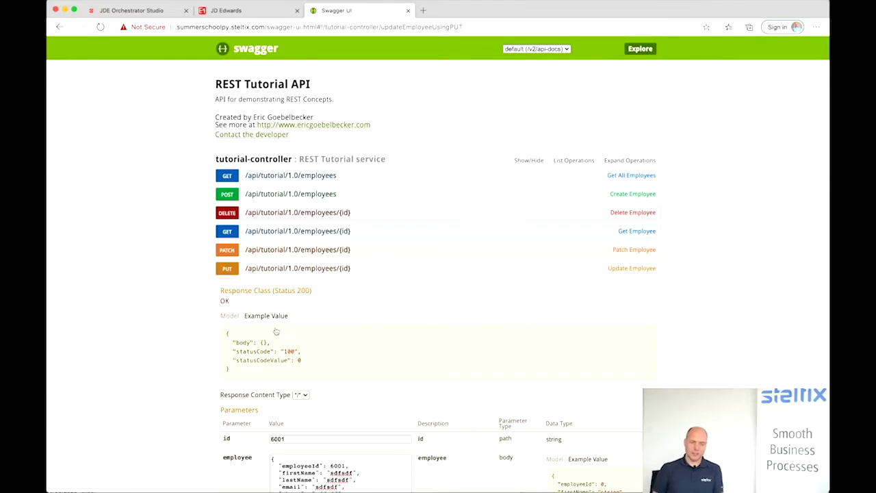
{"action": "scroll", "coordinate": [277, 332], "scroll_direction": "down", "scroll_amount": 3}
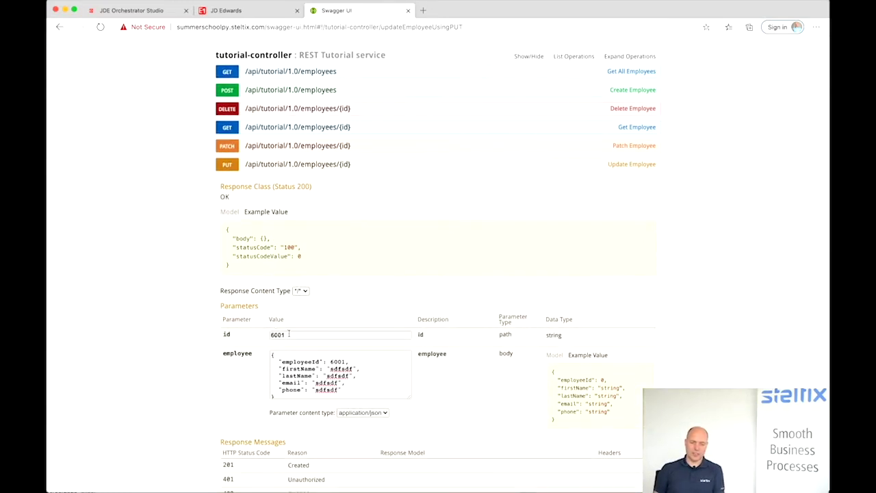
{"action": "left_click_drag", "start_coordinate": [331, 369], "coordinate": [353, 367]}
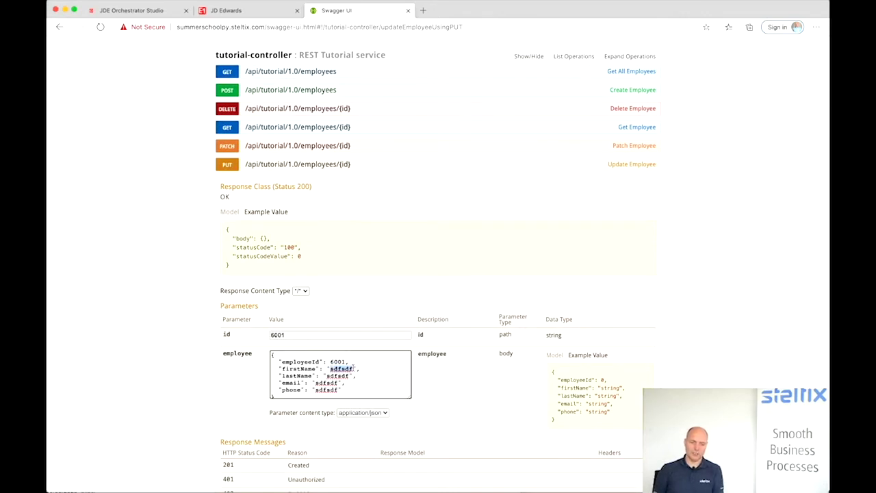
{"action": "type", "text": "someone"}
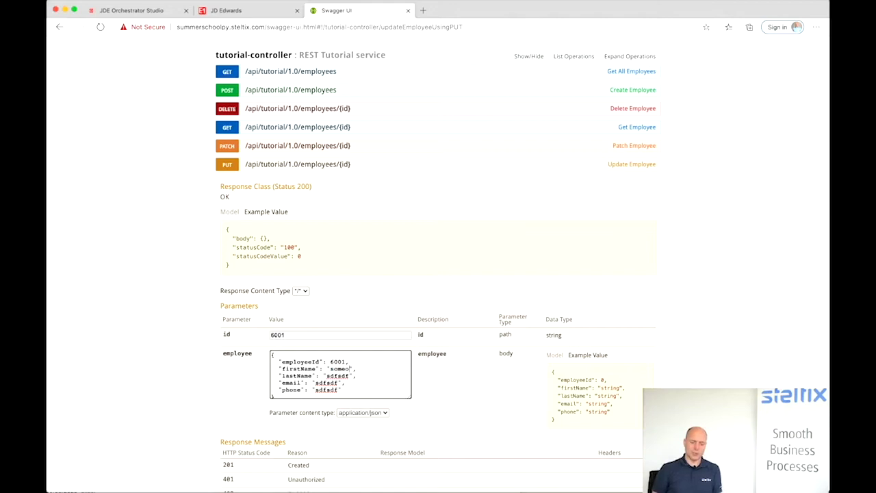
{"action": "left_click_drag", "start_coordinate": [327, 376], "coordinate": [350, 376]}
{"action": "type", "text": "lastname"}
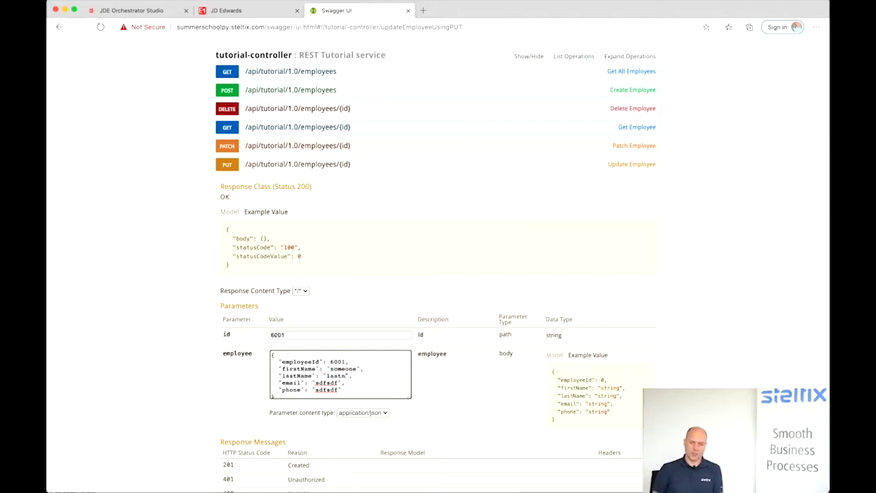
{"action": "key", "text": "BackSpace"}
{"action": "type", "text": "me"}
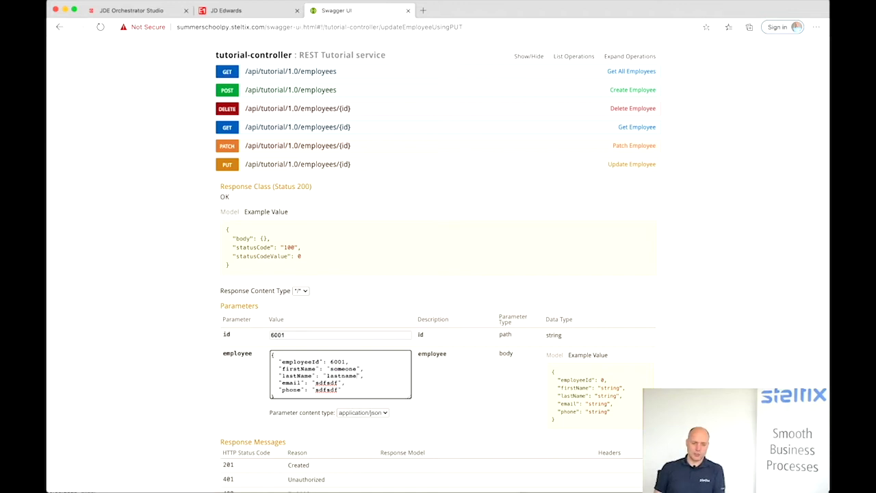
- Fill the body's email and phone placeholders with a sample e-mail and phone number
{"action": "left_click_drag", "start_coordinate": [316, 383], "coordinate": [339, 383]}
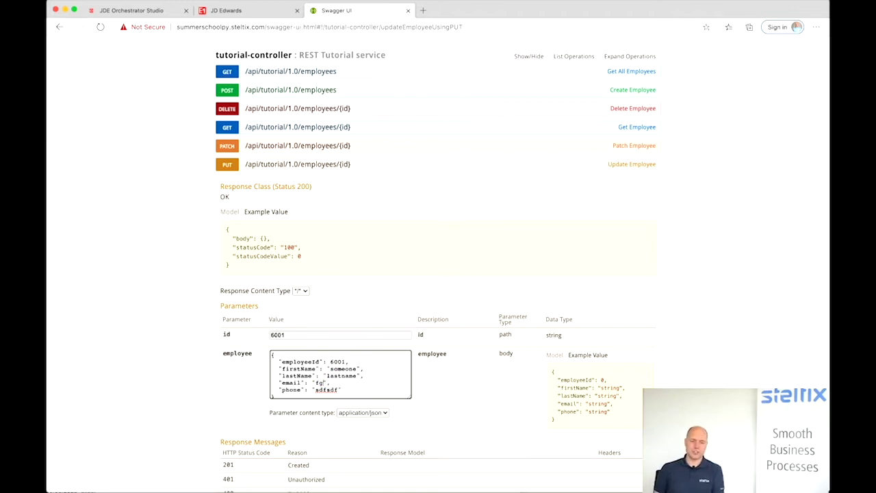
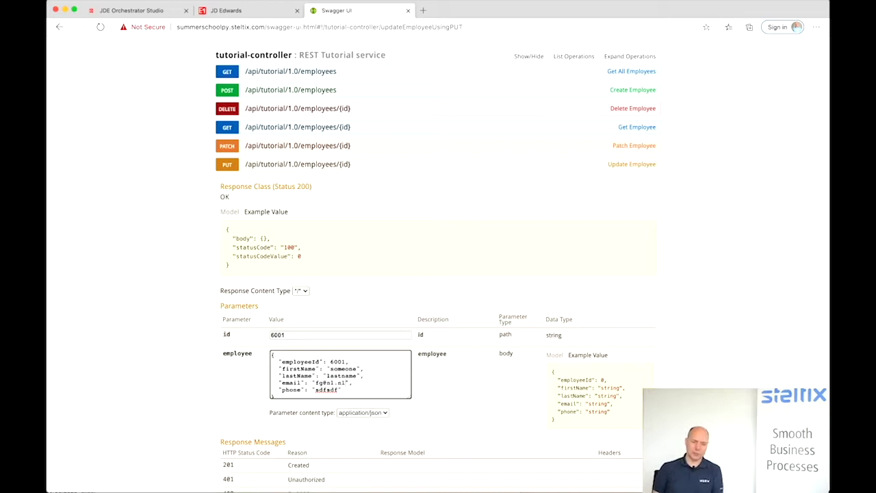
{"action": "left_click_drag", "start_coordinate": [315, 389], "coordinate": [339, 387]}
{"action": "type", "text": "123456"}
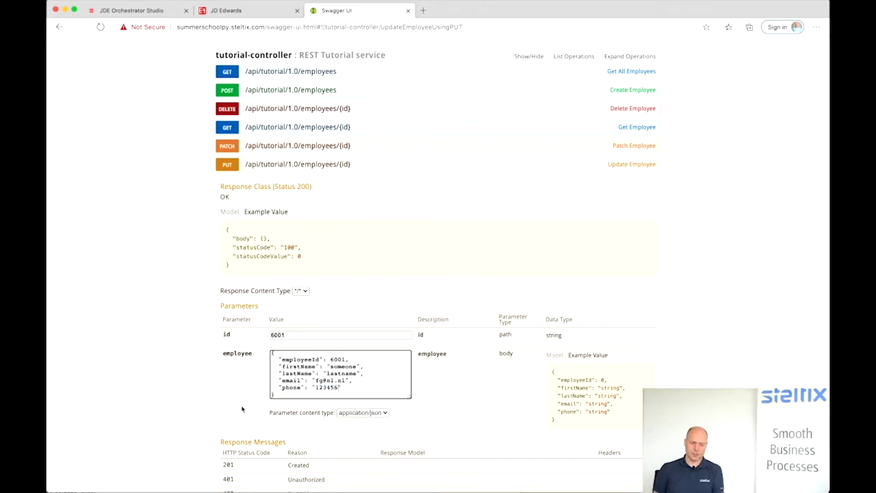
{"action": "scroll", "coordinate": [243, 409], "scroll_direction": "down", "scroll_amount": 3}
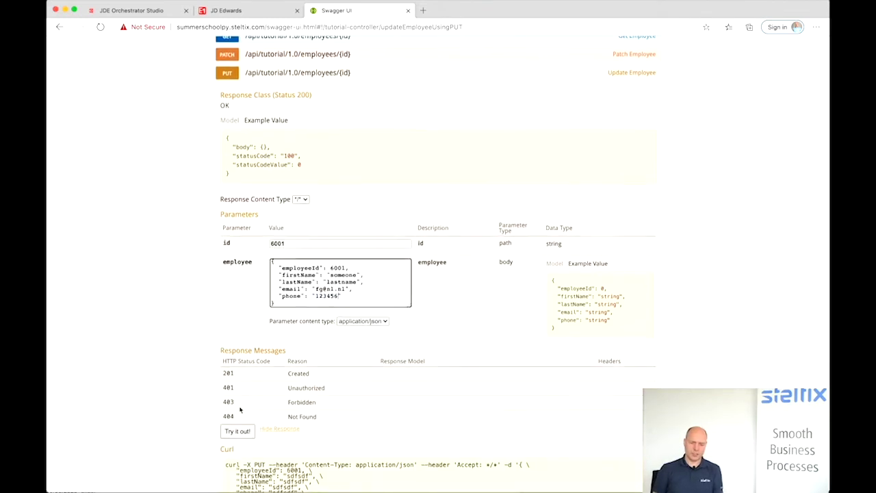
{"action": "scroll", "coordinate": [239, 409], "scroll_direction": "down", "scroll_amount": 1}
- Send the employee 6001 update, confirm response code 200, and select the JSON body
{"action": "left_click", "coordinate": [241, 409]}
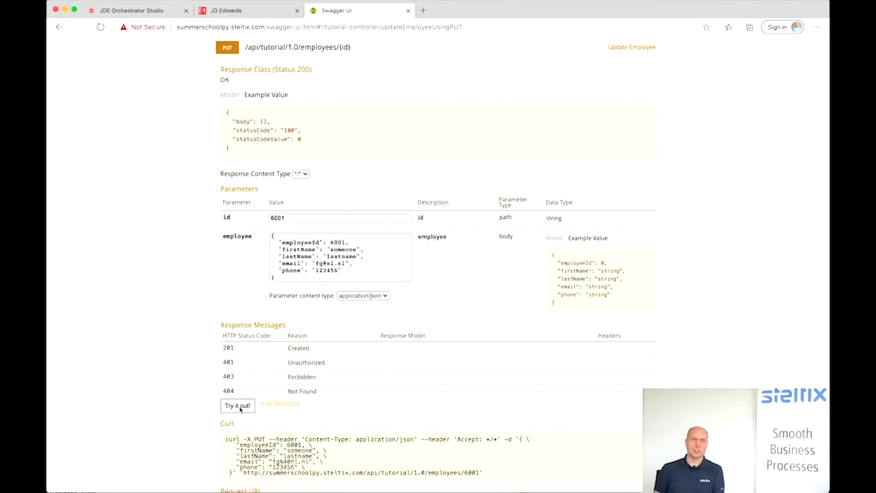
{"action": "scroll", "coordinate": [252, 437], "scroll_direction": "down", "scroll_amount": 5}
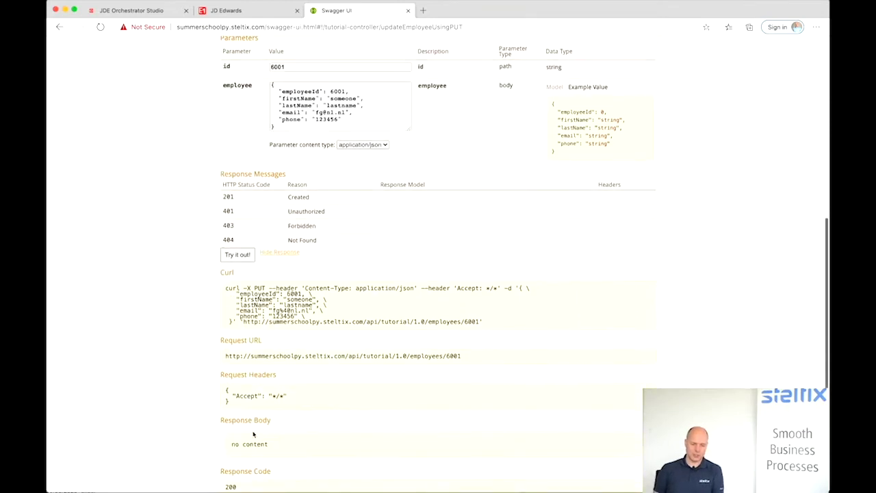
{"action": "scroll", "coordinate": [254, 434], "scroll_direction": "down", "scroll_amount": 3}
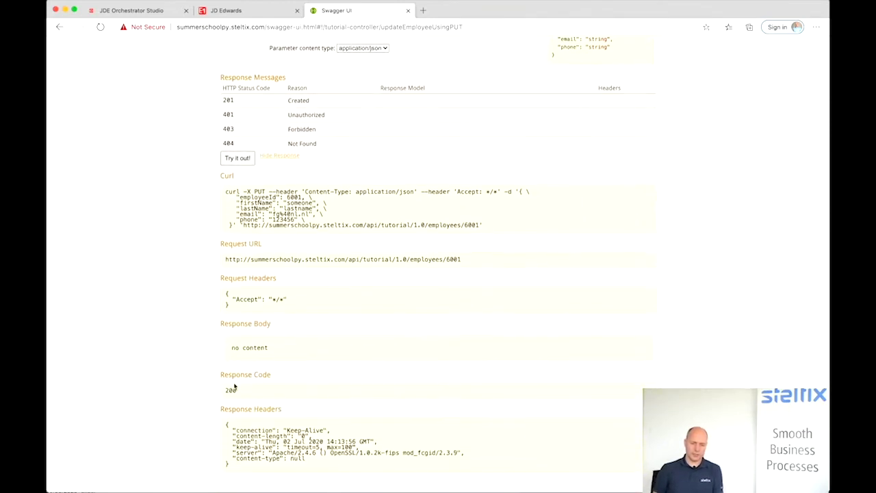
{"action": "scroll", "coordinate": [313, 333], "scroll_direction": "up", "scroll_amount": 10}
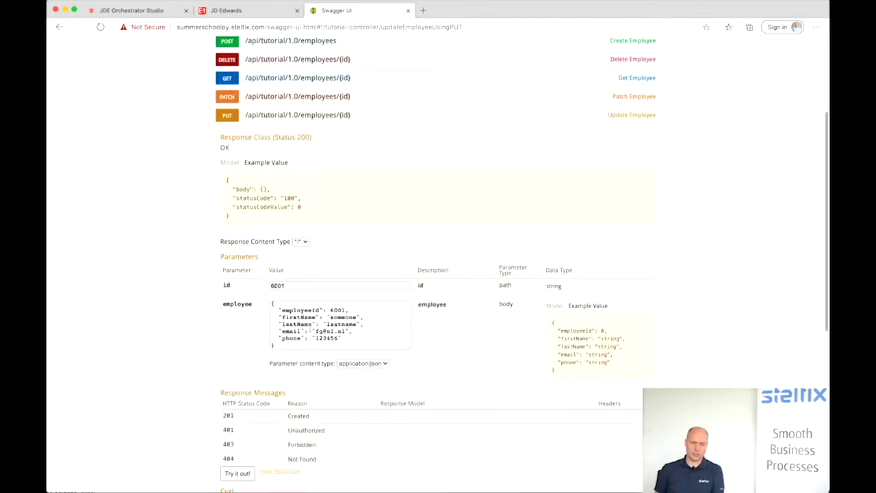
{"action": "left_click_drag", "start_coordinate": [274, 345], "coordinate": [272, 306]}
{"action": "key", "text": "super+c"}
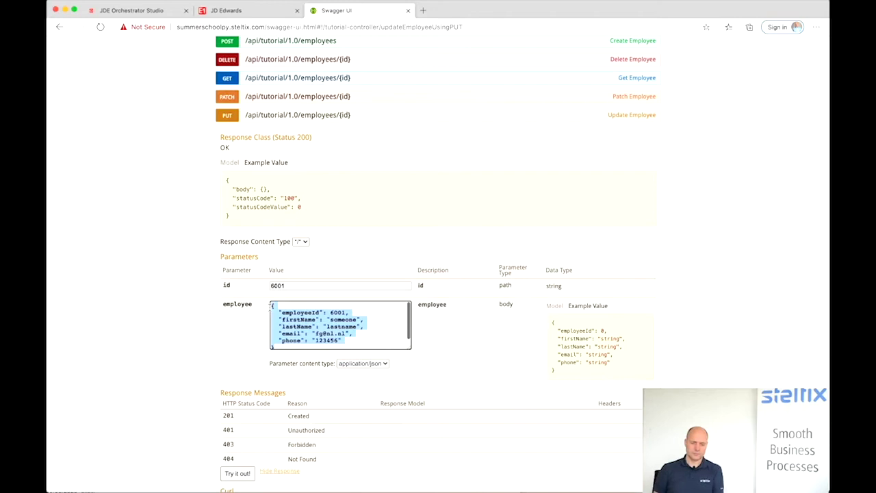
- Add a Content-Type: application/json request header to the connector
{"action": "left_click", "coordinate": [135, 12]}
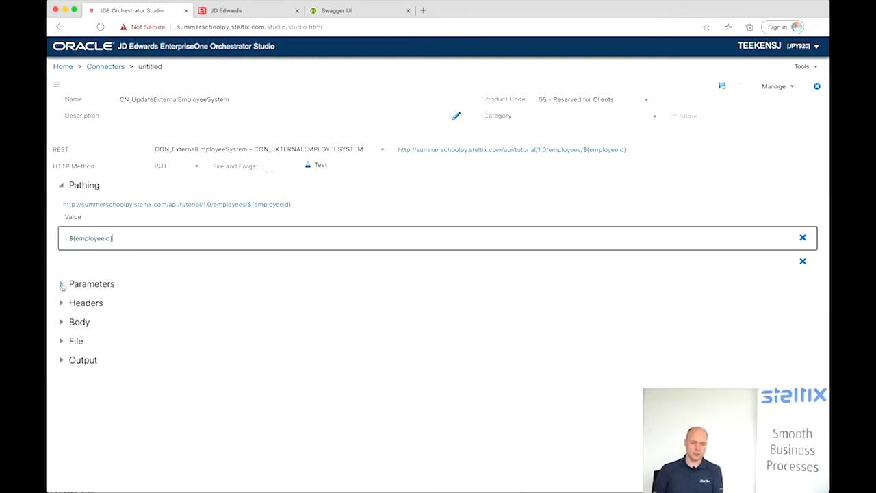
{"action": "left_click", "coordinate": [61, 303]}
{"action": "left_click", "coordinate": [89, 276]}
{"action": "left_click", "coordinate": [96, 293]}
{"action": "left_click", "coordinate": [185, 272]}
{"action": "left_click", "coordinate": [191, 282]}
- Paste the employee JSON as the body, mapping employeeId to ${employee} and firstName to ${firstname}
{"action": "left_click", "coordinate": [62, 321]}
{"action": "left_click", "coordinate": [98, 282]}
{"action": "key", "text": "super+v"}
{"action": "left_click_drag", "start_coordinate": [108, 273], "coordinate": [123, 273]}
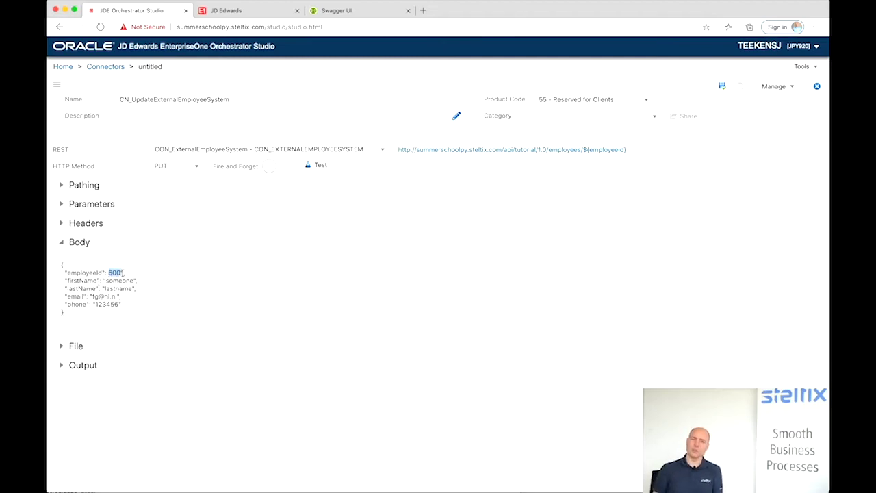
{"action": "type", "text": "${empl"}
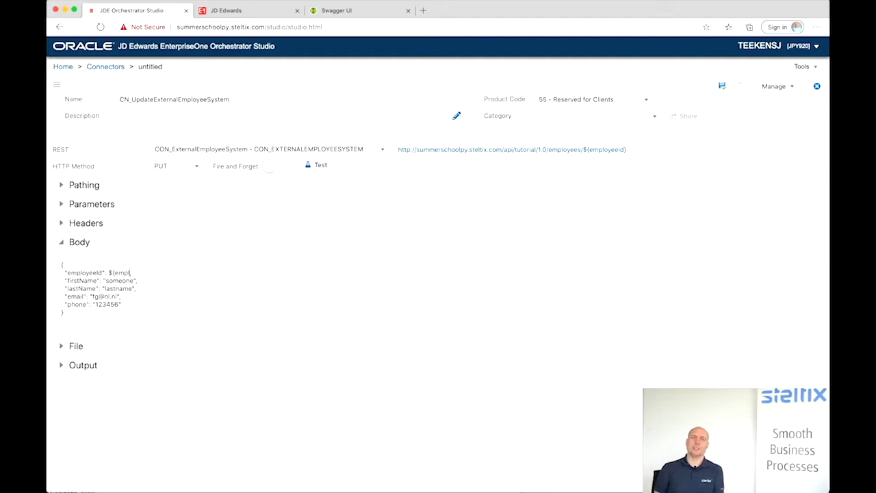
{"action": "type", "text": "oyee"}
{"action": "type", "text": "},"}
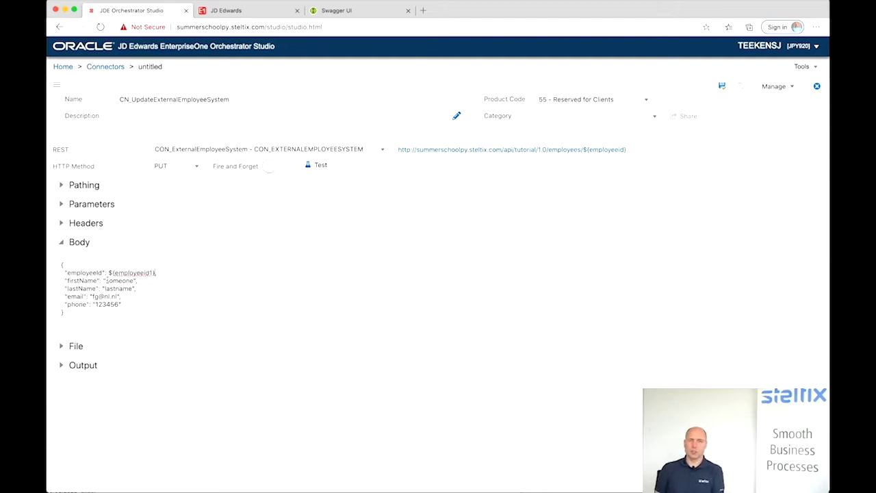
{"action": "left_click_drag", "start_coordinate": [107, 281], "coordinate": [133, 282]}
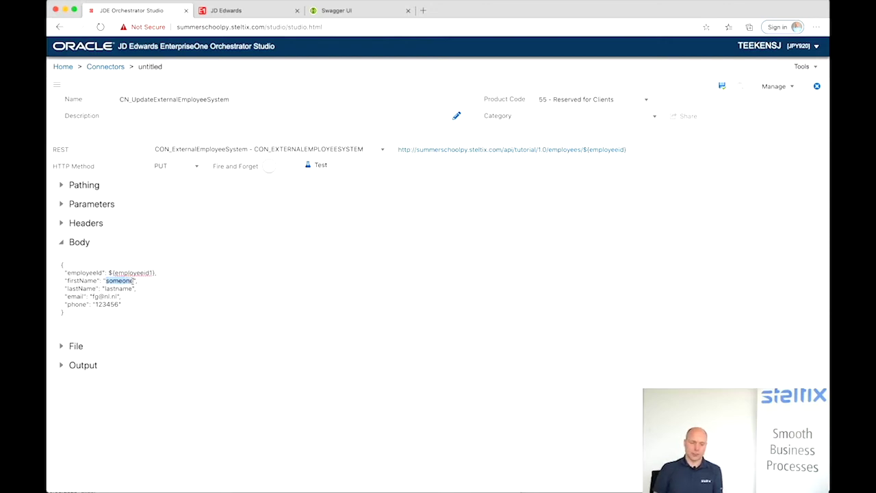
{"action": "type", "text": "${firstname"}
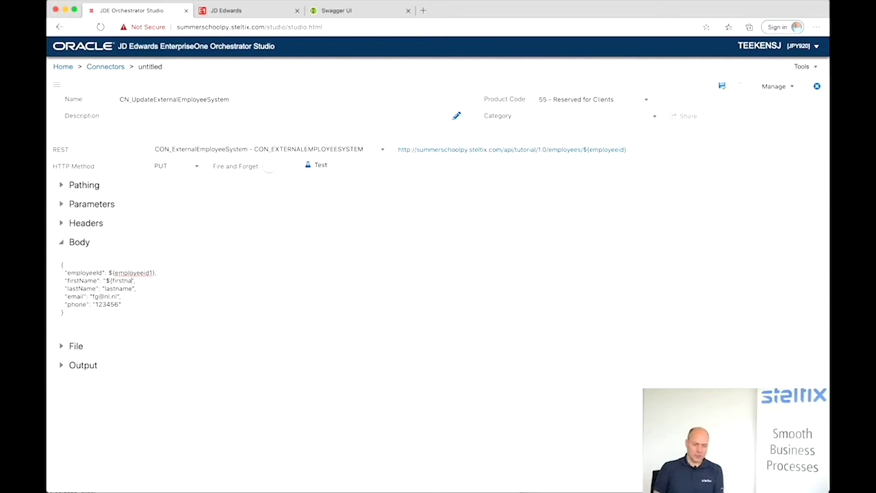
{"action": "type", "text": "}"}
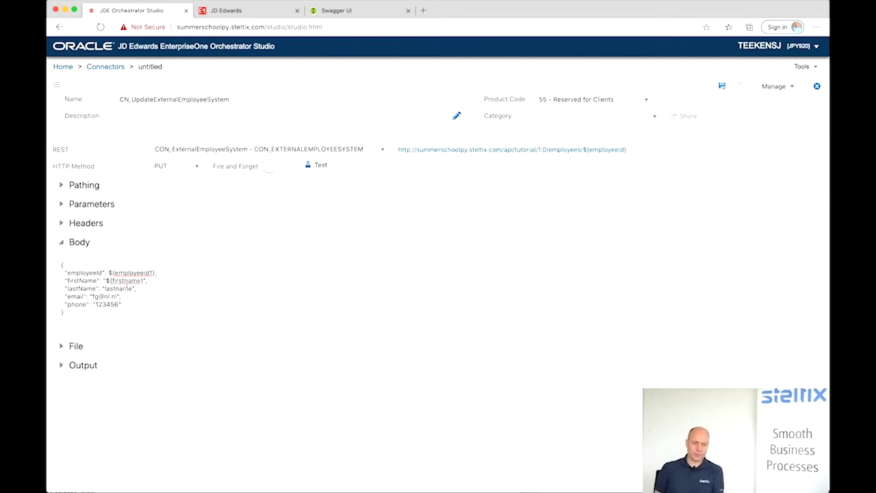
- Map lastName, email and phone to ${lastname}, ${email}, ${phone} and save the connector
{"action": "left_click_drag", "start_coordinate": [105, 288], "coordinate": [133, 288]}
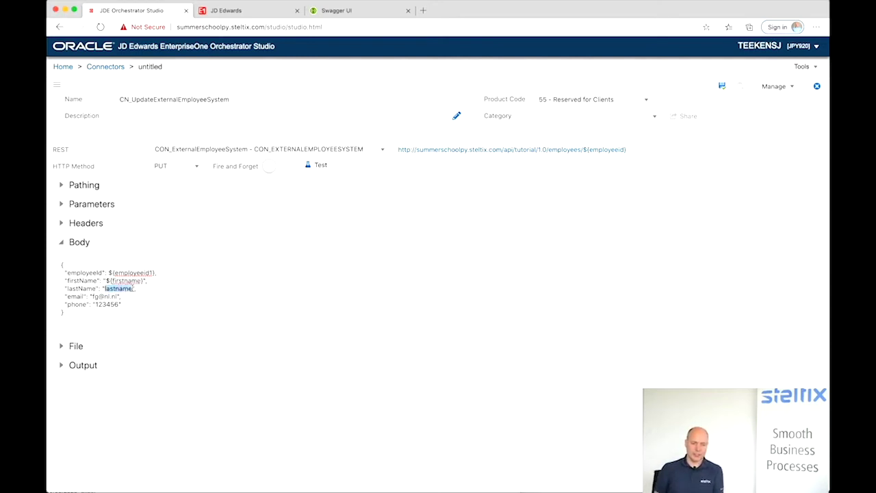
{"action": "type", "text": "${lastname}"}
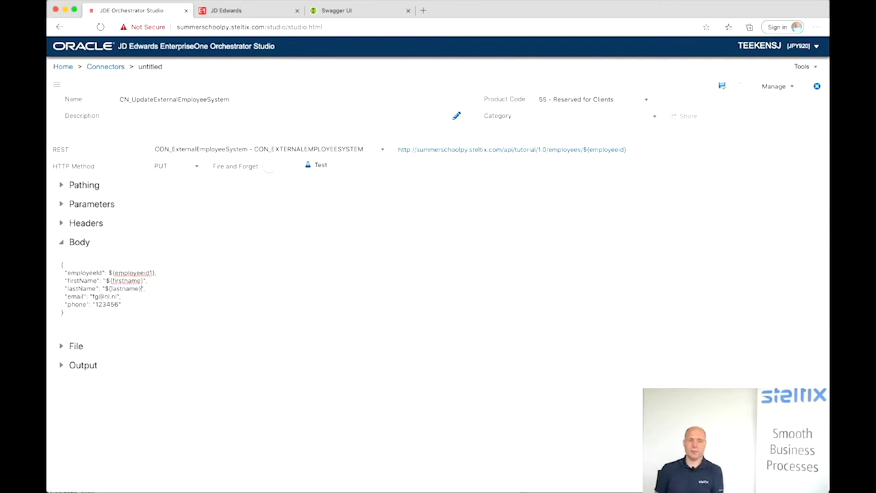
{"action": "left_click_drag", "start_coordinate": [92, 297], "coordinate": [118, 296]}
{"action": "type", "text": "${email}"}
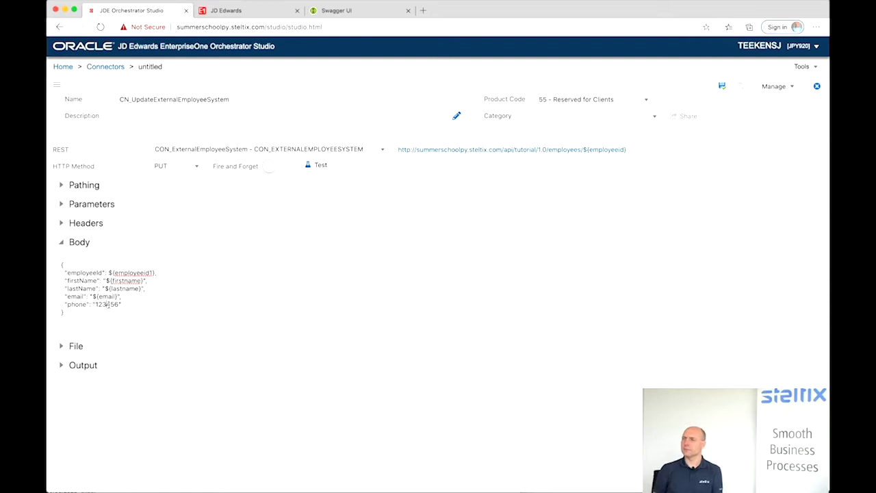
{"action": "key", "text": "BackSpace"}
{"action": "key", "text": "BackSpace"}
{"action": "key", "text": "BackSpace"}
{"action": "key", "text": "BackSpace"}
{"action": "key", "text": "BackSpace"}
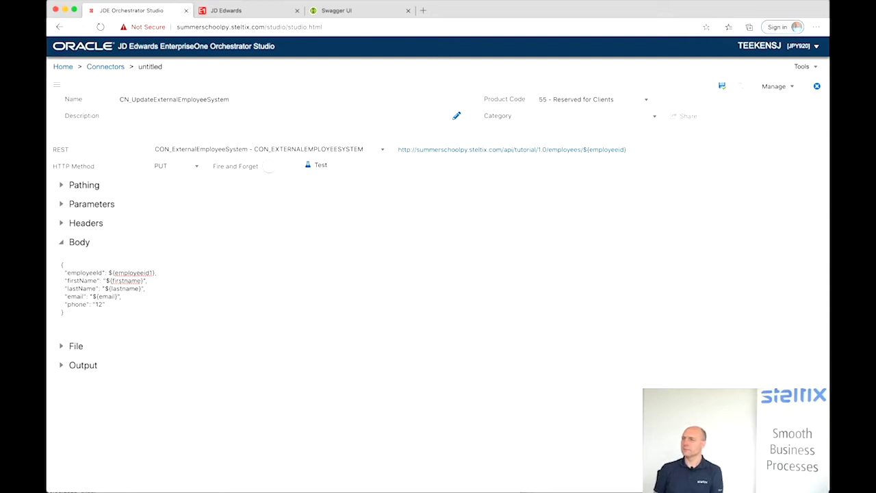
{"action": "type", "text": "${phone"}
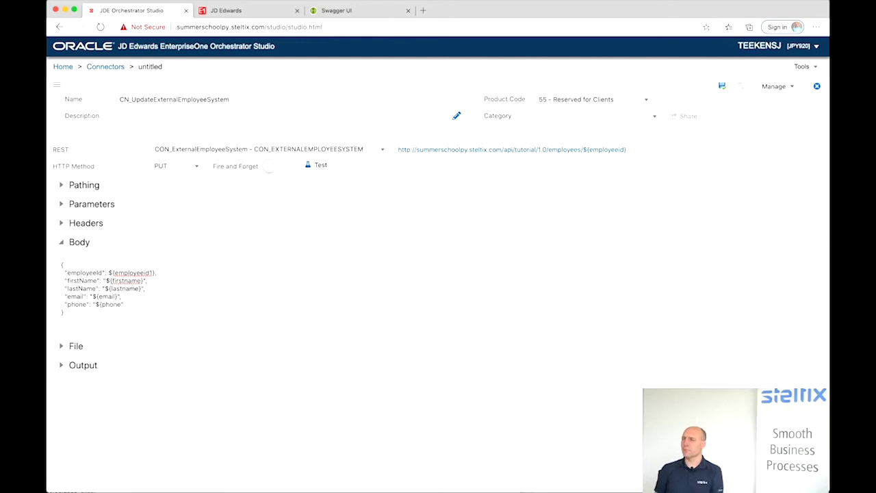
{"action": "type", "text": "}"}
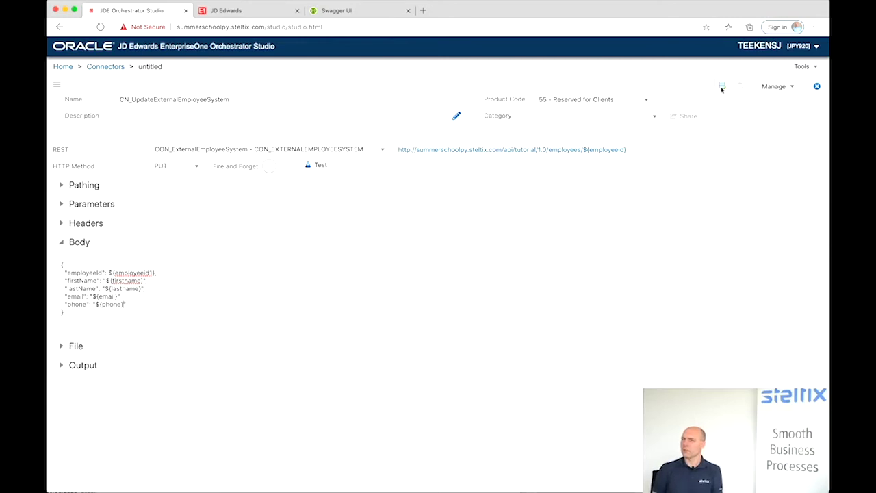
{"action": "left_click", "coordinate": [723, 87]}
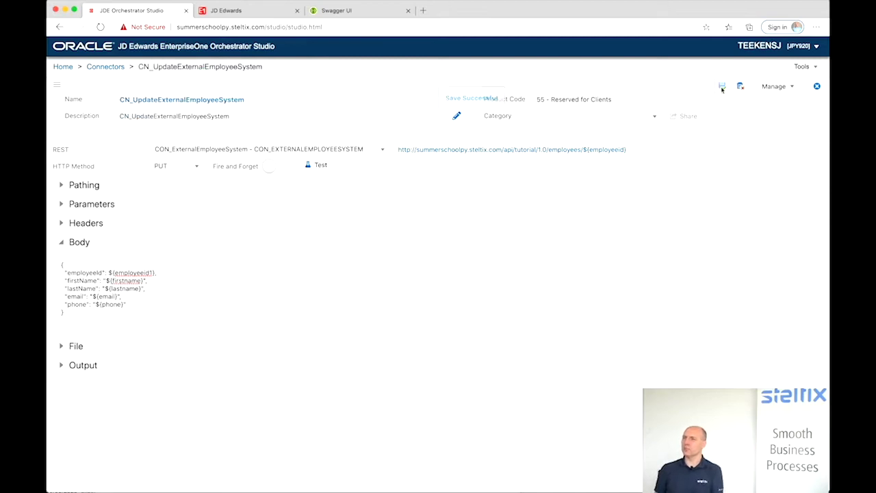
- Enter test values: employeeid1 600, firstname, lastname, a sample e-mail and phone, employeeid 6001
{"action": "left_click", "coordinate": [322, 166]}
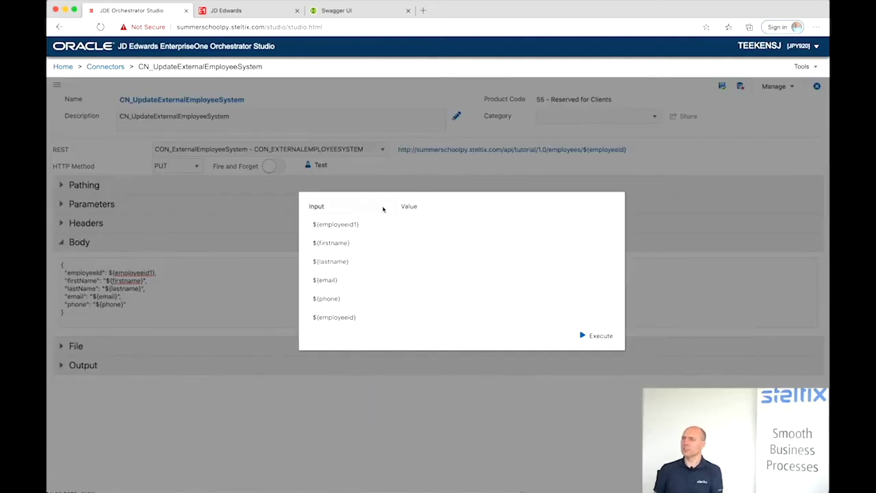
{"action": "left_click", "coordinate": [409, 221]}
{"action": "type", "text": "6001"}
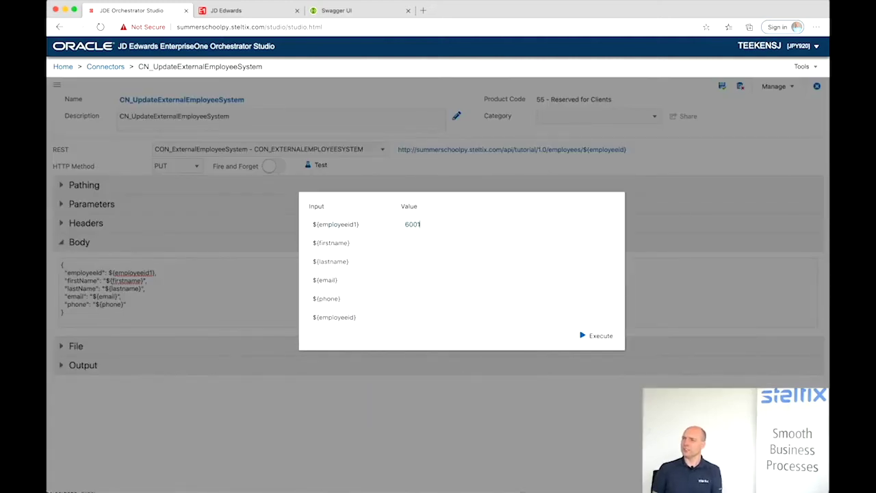
{"action": "left_click", "coordinate": [409, 239]}
{"action": "type", "text": "firstname"}
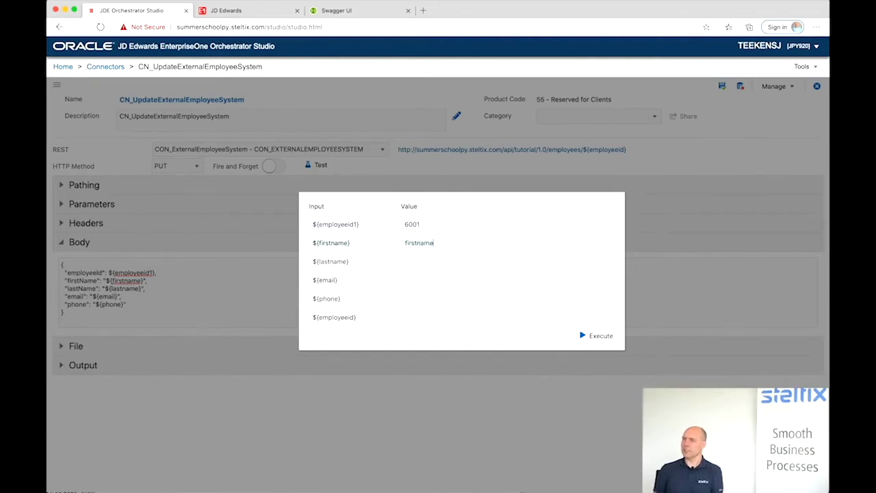
{"action": "left_click", "coordinate": [405, 260]}
{"action": "type", "text": "lastname"}
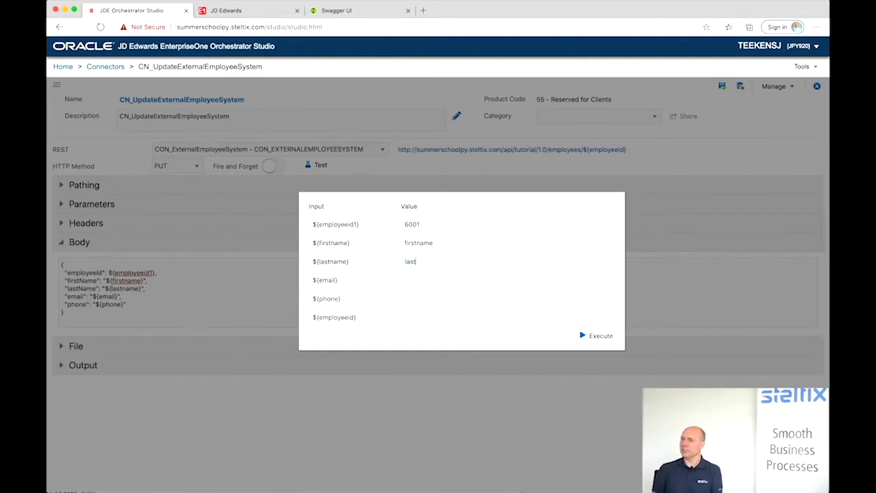
{"action": "left_click", "coordinate": [415, 277]}
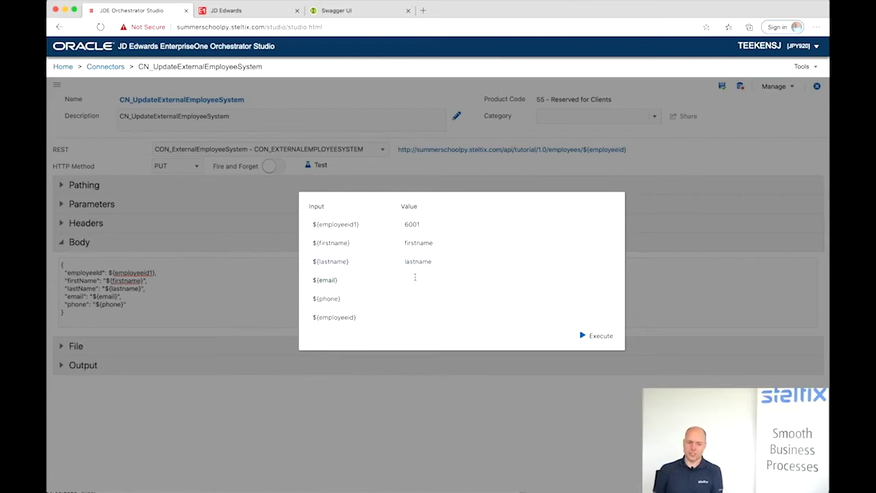
{"action": "type", "text": "first"}
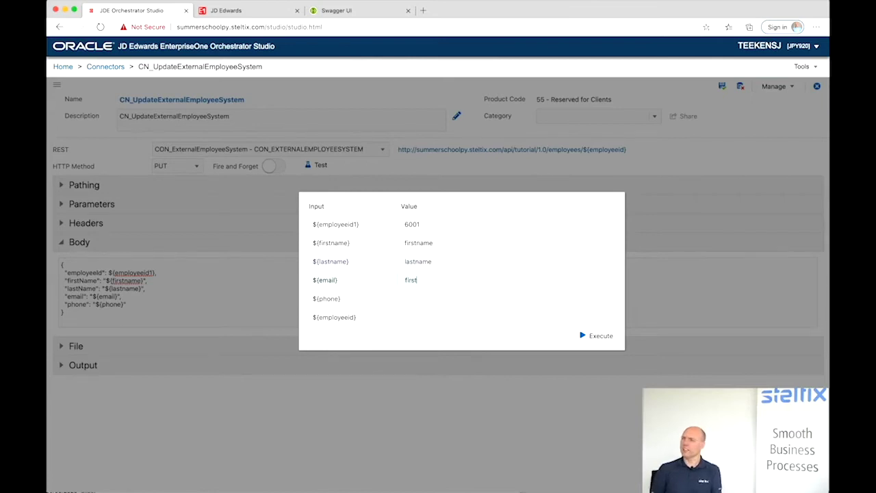
{"action": "type", "text": ".last@"}
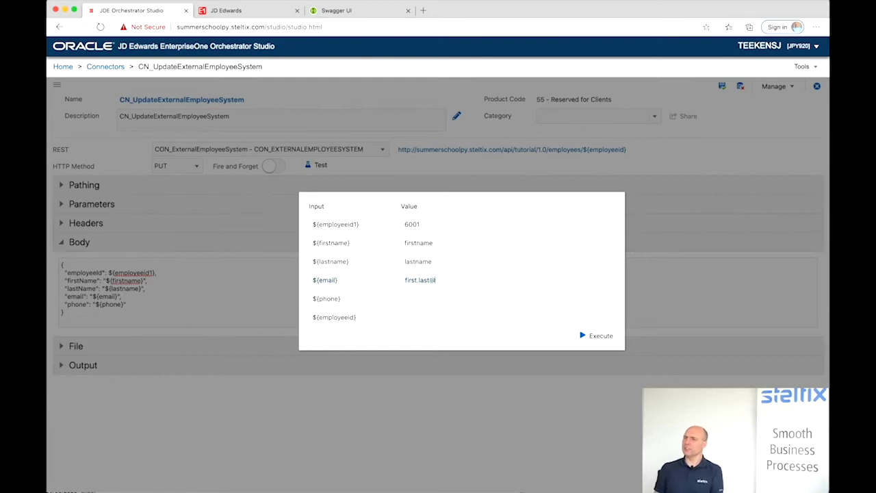
{"action": "type", "text": "email.com"}
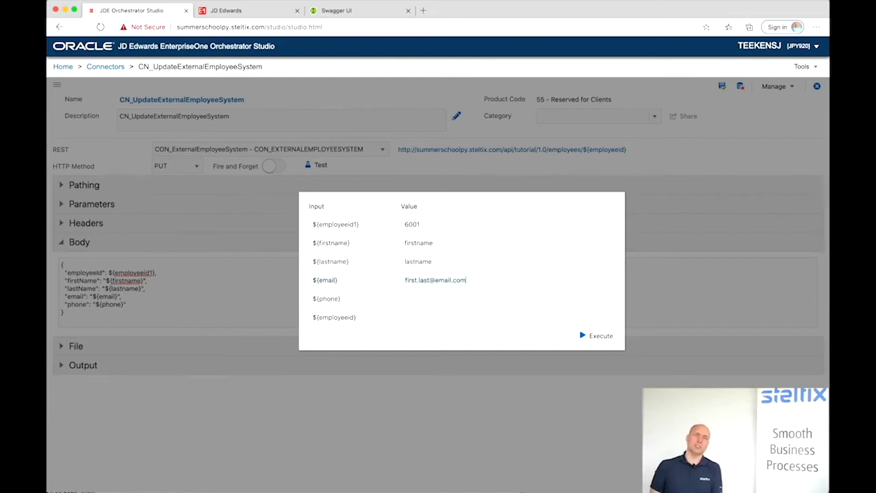
{"action": "left_click", "coordinate": [420, 299]}
{"action": "type", "text": "565632"}
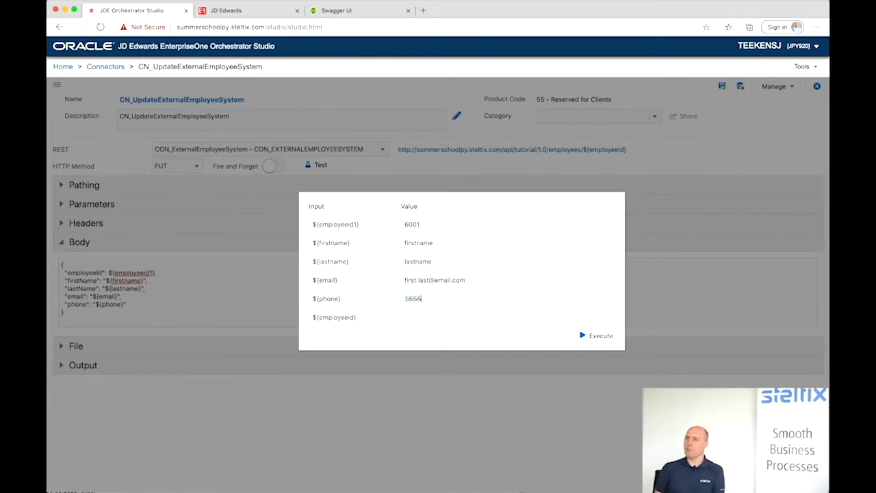
{"action": "left_click", "coordinate": [425, 317]}
{"action": "type", "text": "6001"}
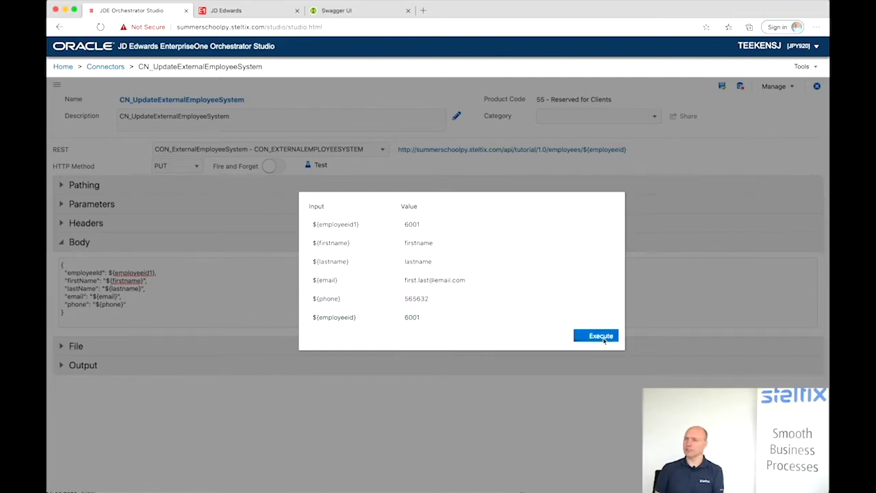
- Execute the connector test, then start a new orchestration from the Orchestrations tile
{"action": "left_click", "coordinate": [605, 337]}
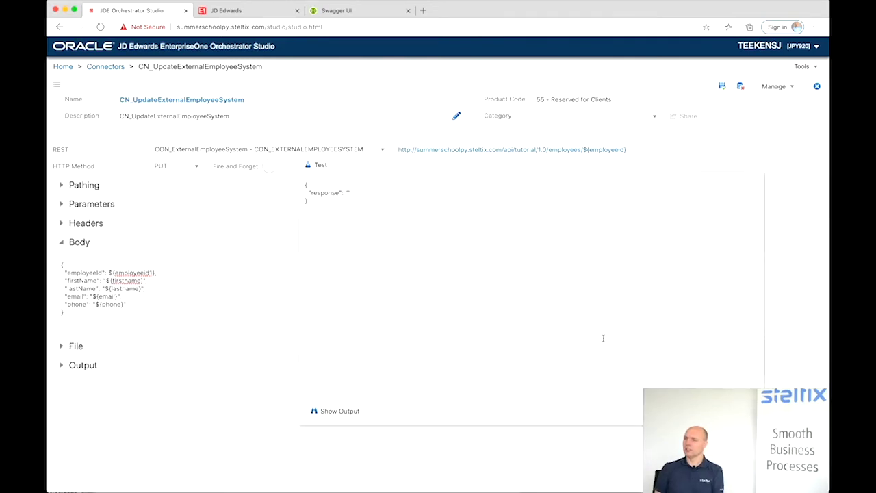
{"action": "left_click", "coordinate": [339, 100]}
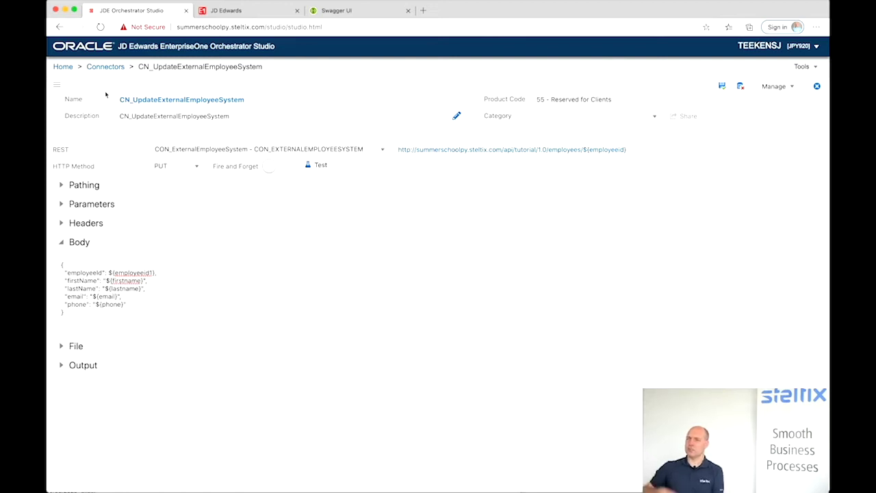
{"action": "left_click", "coordinate": [63, 66]}
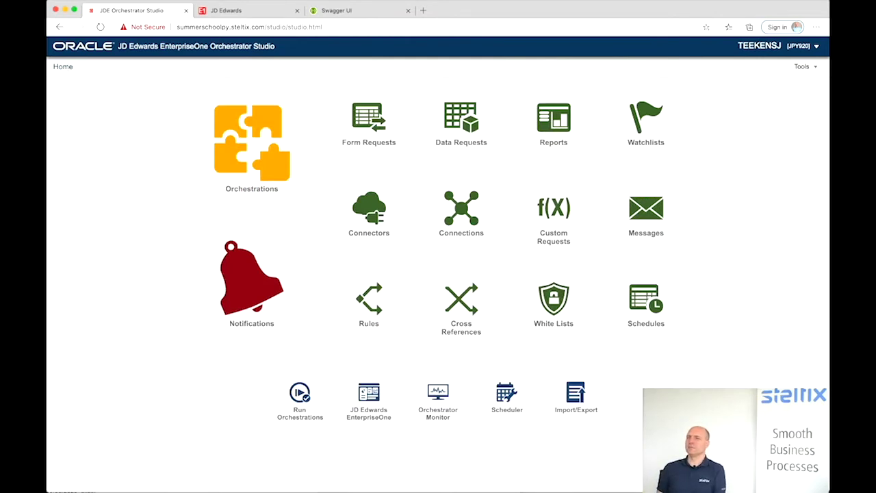
{"action": "left_click", "coordinate": [235, 132]}
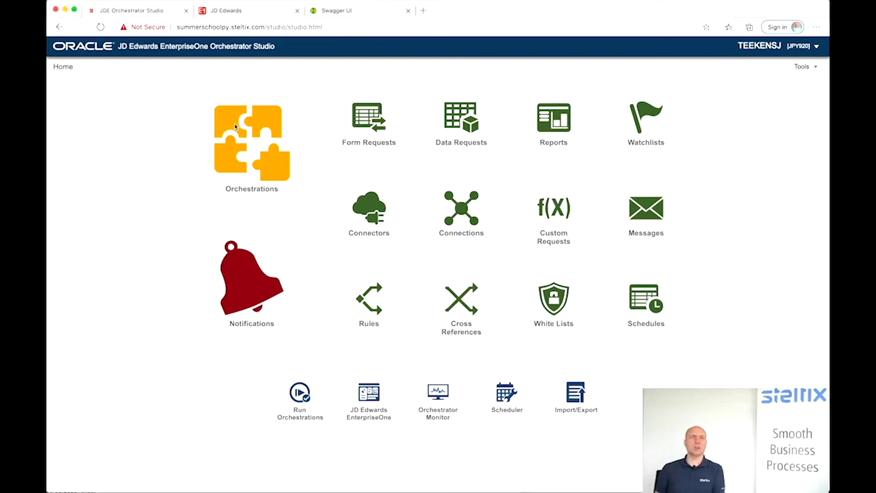
{"action": "left_click", "coordinate": [235, 137]}
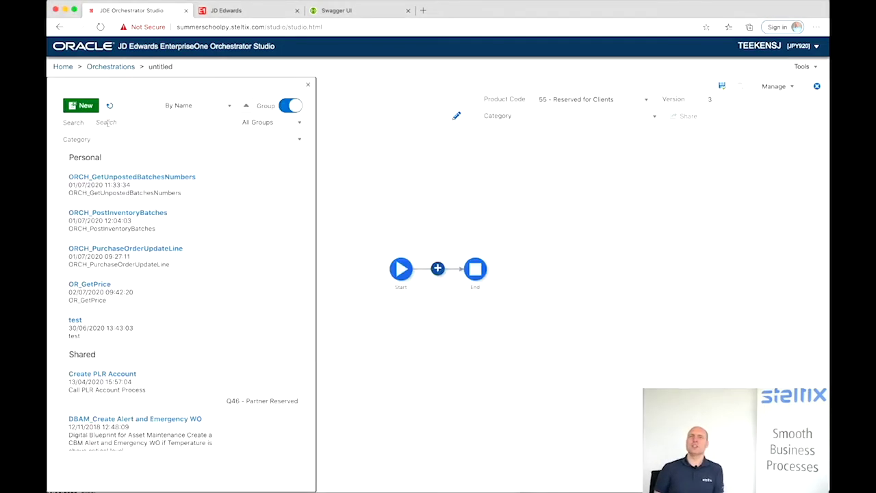
- Enter OR_UpdateExternalEmployeeSystem as the new orchestration's name
{"action": "left_click", "coordinate": [138, 102]}
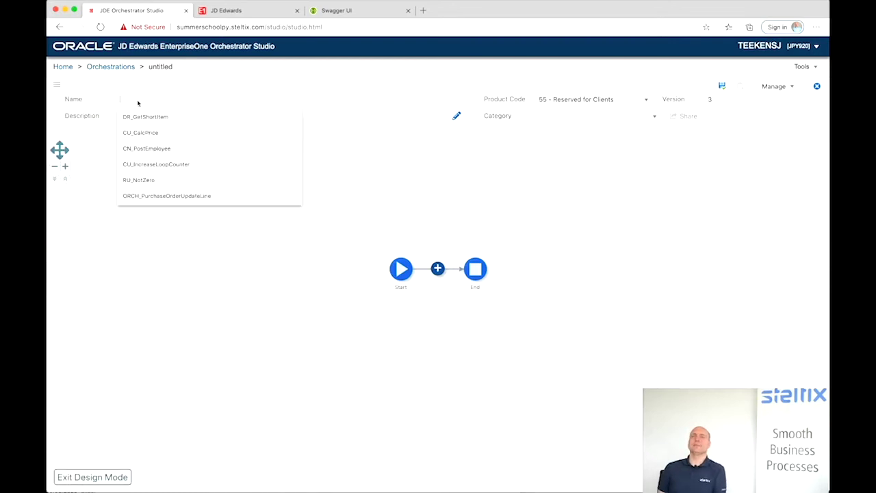
{"action": "type", "text": "OR_"}
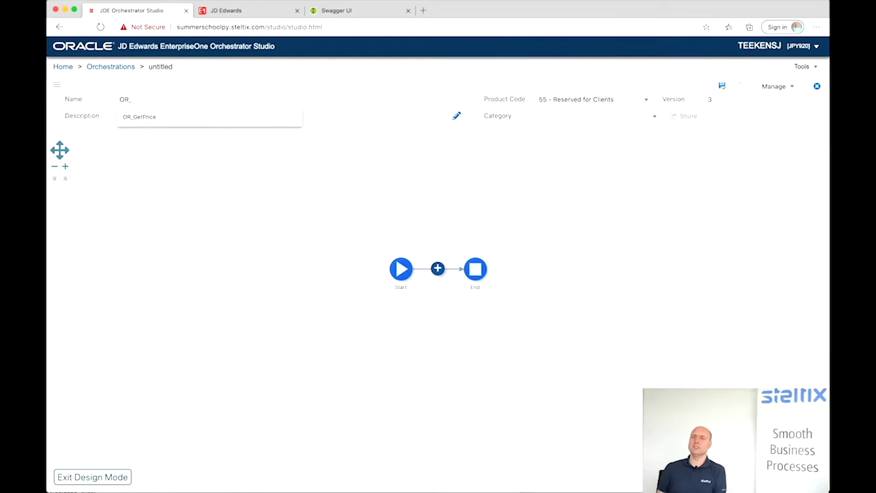
{"action": "type", "text": "Updat"}
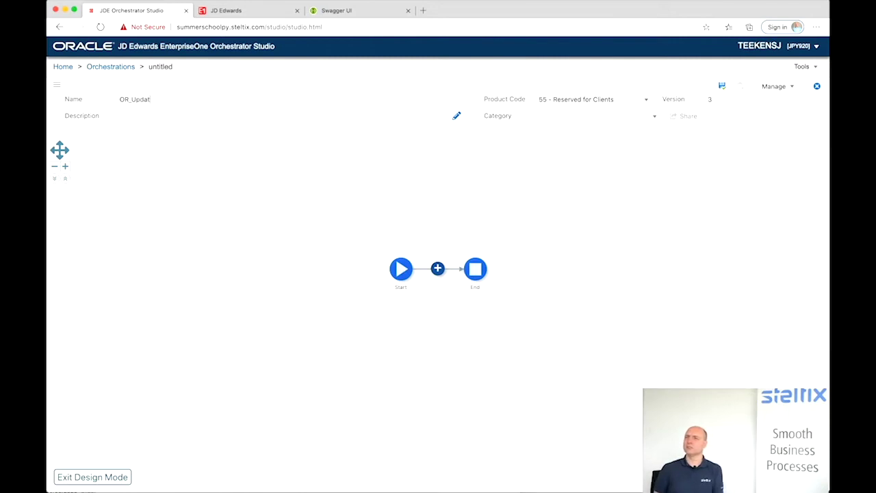
{"action": "type", "text": "eExtelrnal"}
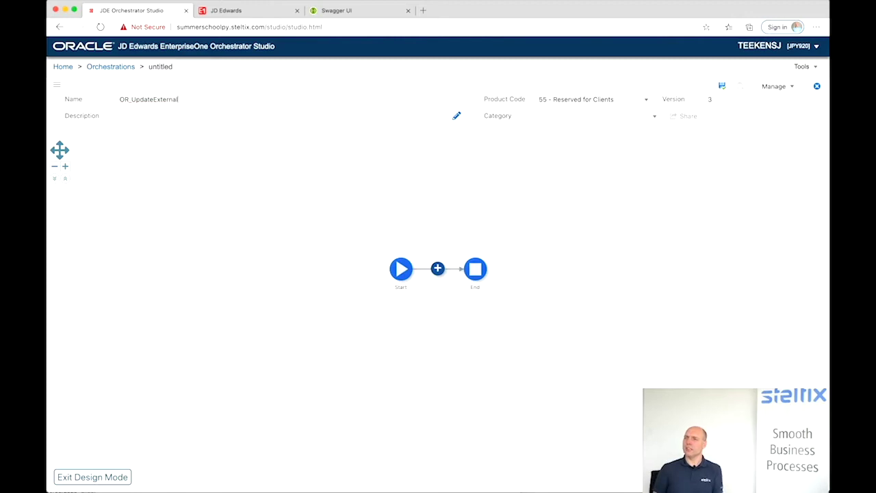
{"action": "type", "text": "Employee"}
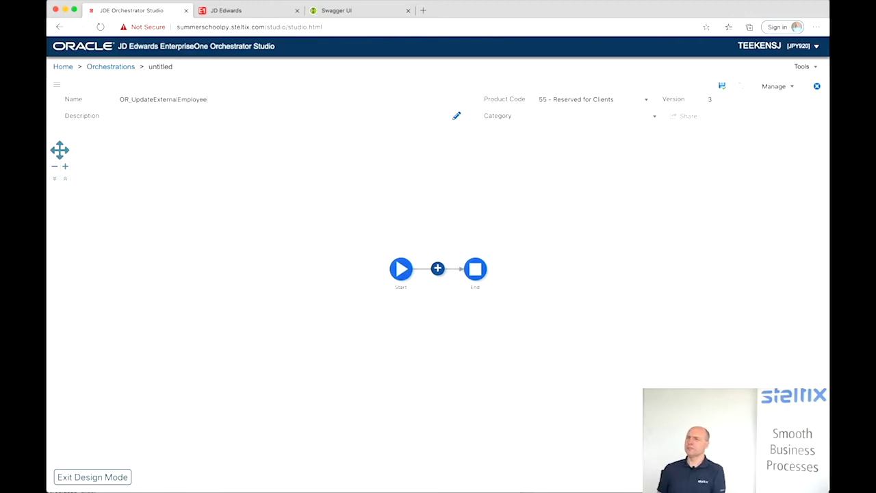
{"action": "type", "text": "System"}
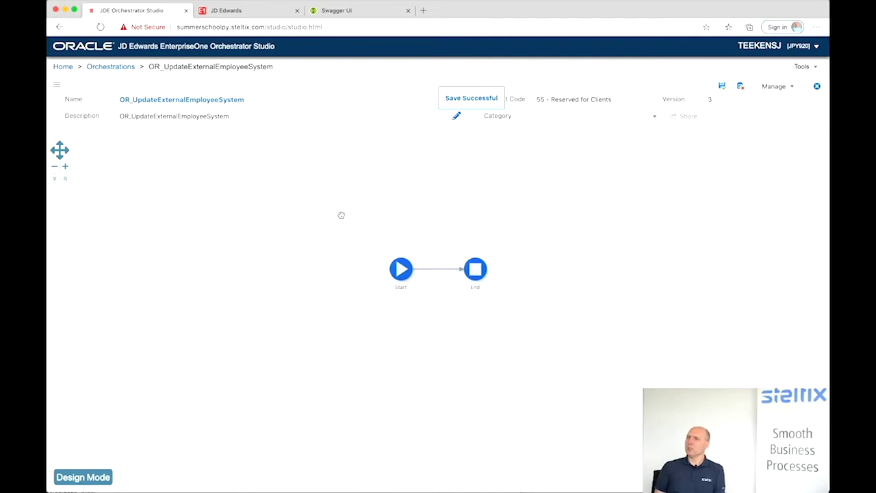
{"action": "mouse_move", "coordinate": [400, 272]}
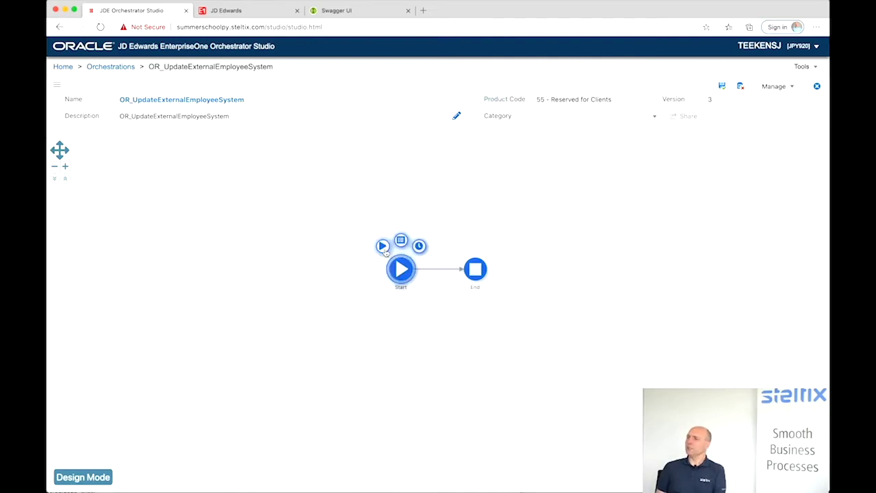
- Add addressNumber as a Numeric orchestration input, then toggle Design Mode on and off
{"action": "left_click", "coordinate": [402, 241]}
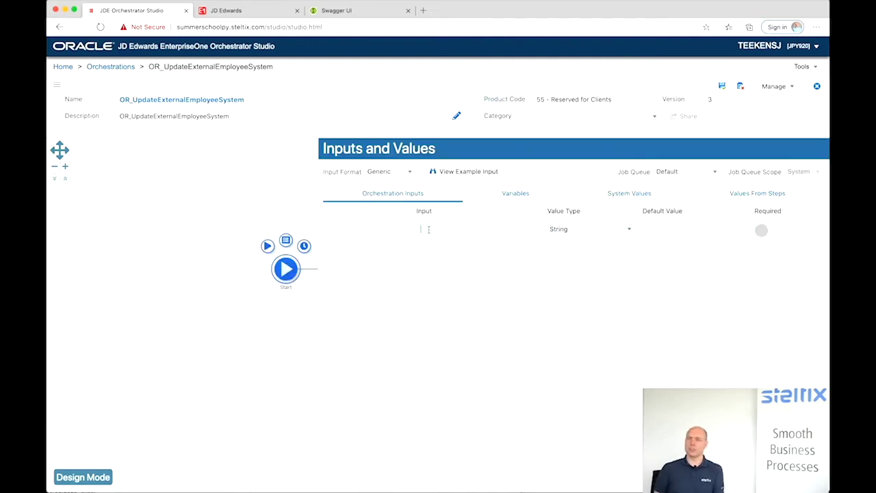
{"action": "type", "text": "addre"}
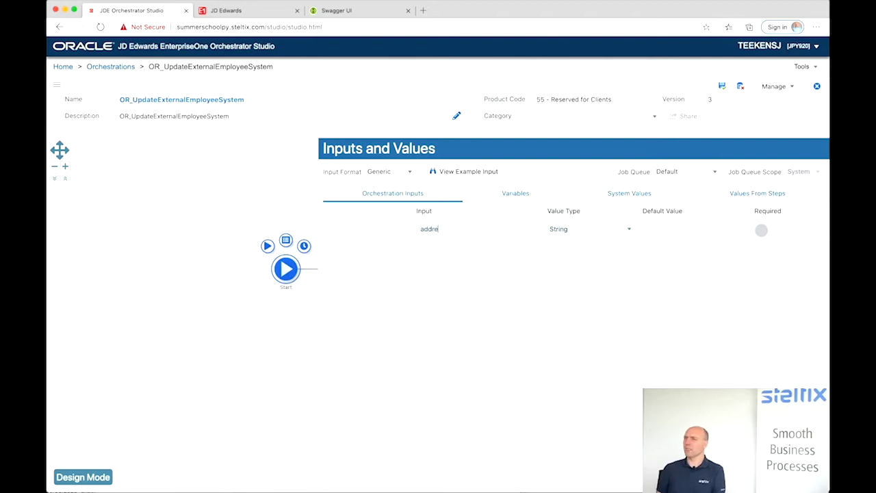
{"action": "type", "text": "ssNumber"}
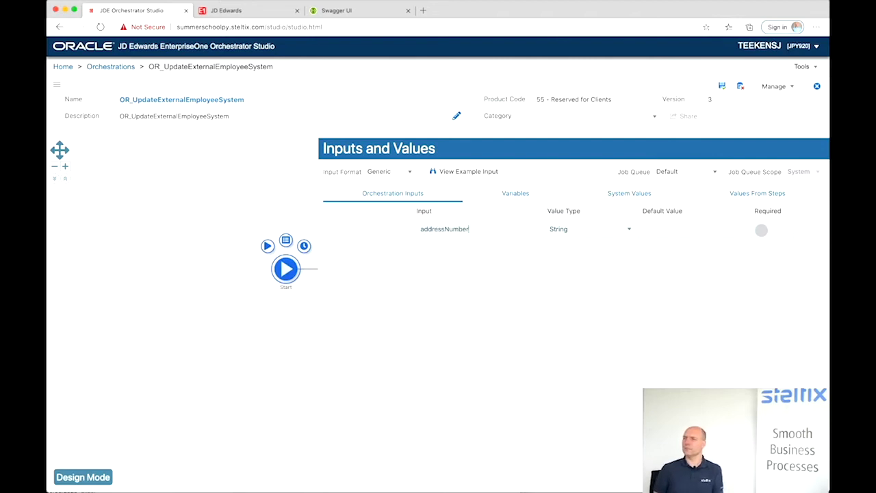
{"action": "left_click", "coordinate": [553, 233]}
{"action": "left_click", "coordinate": [554, 232]}
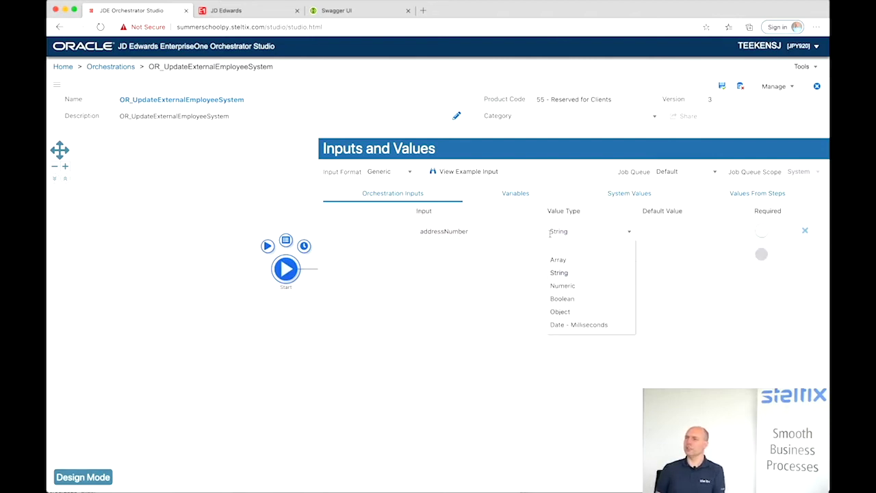
{"action": "left_click", "coordinate": [551, 285]}
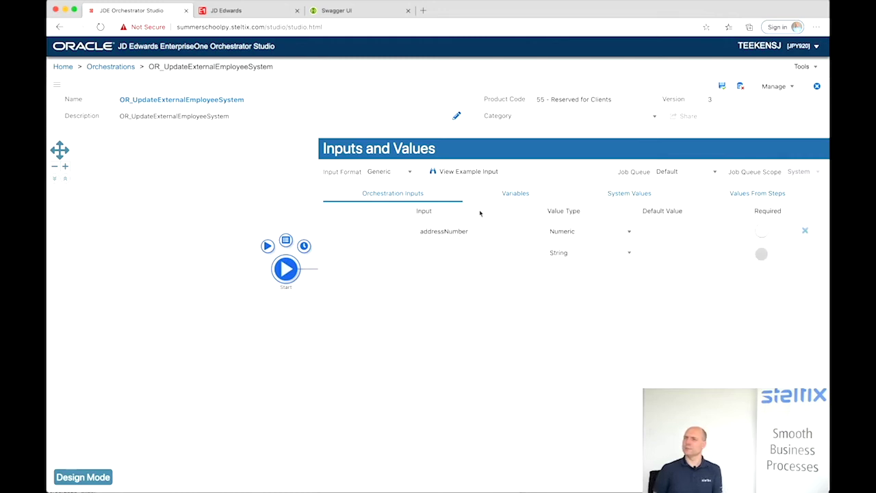
{"action": "left_click", "coordinate": [264, 167]}
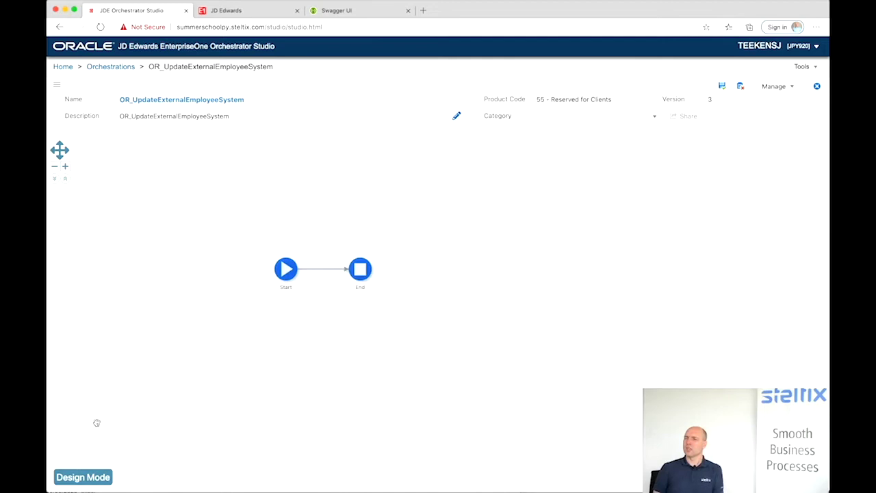
{"action": "left_click", "coordinate": [83, 476]}
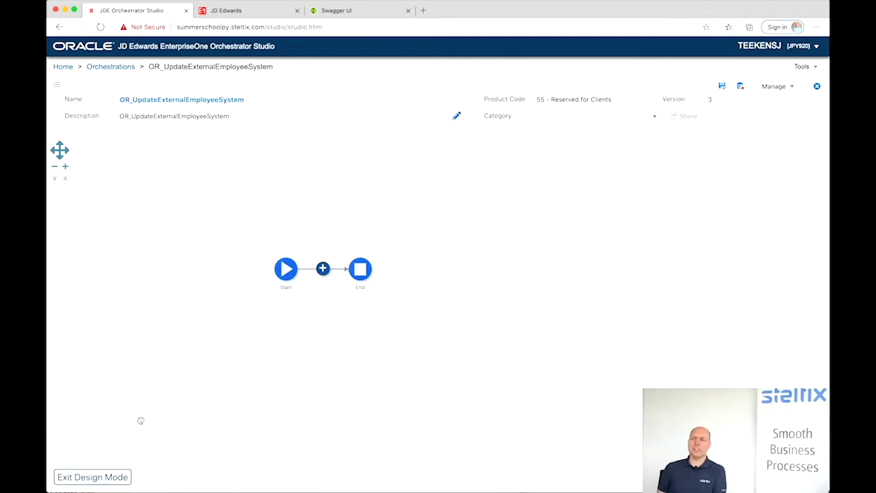
{"action": "left_click", "coordinate": [100, 478]}
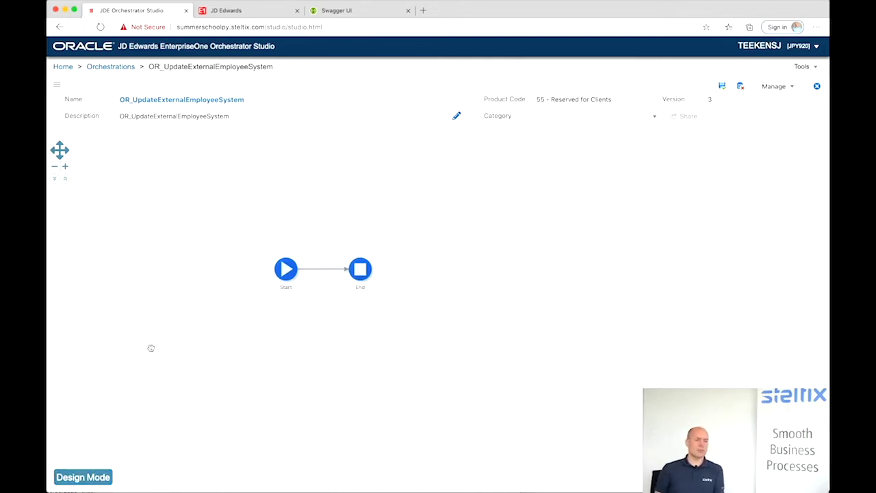
- Insert a new Data Request step between Start and End
{"action": "left_click", "coordinate": [93, 478]}
{"action": "left_click", "coordinate": [322, 269]}
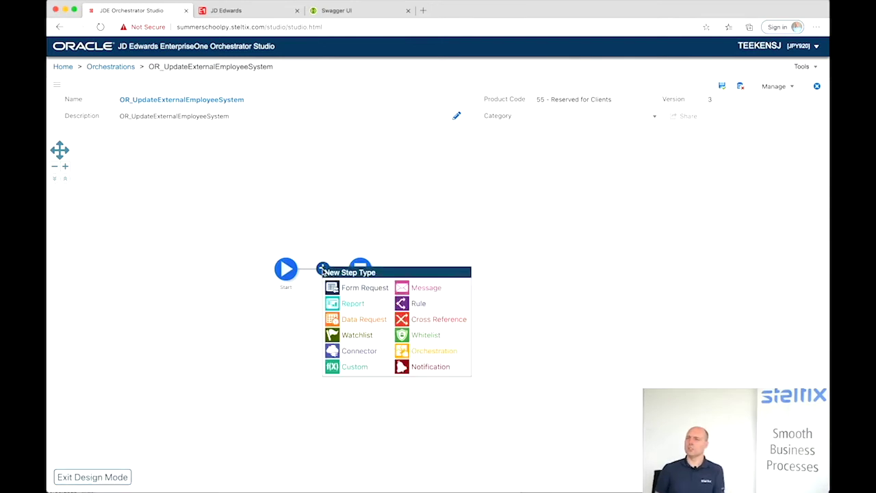
{"action": "left_click", "coordinate": [334, 320]}
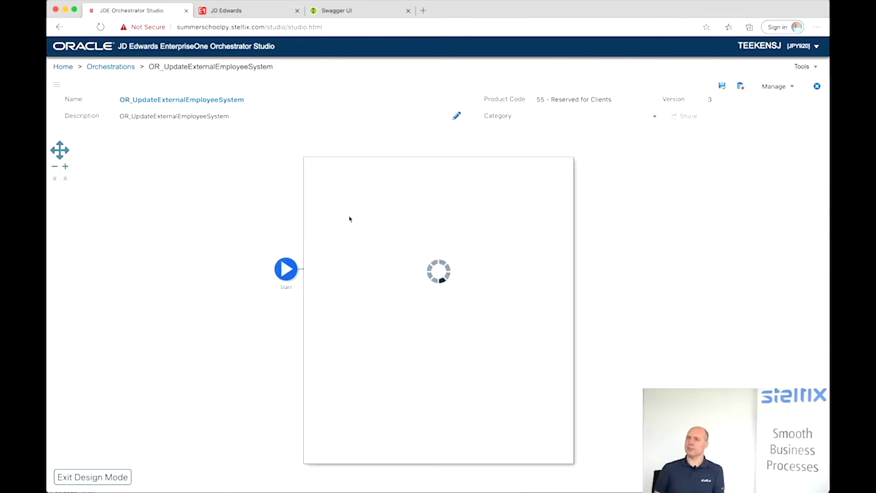
{"action": "left_click", "coordinate": [343, 190]}
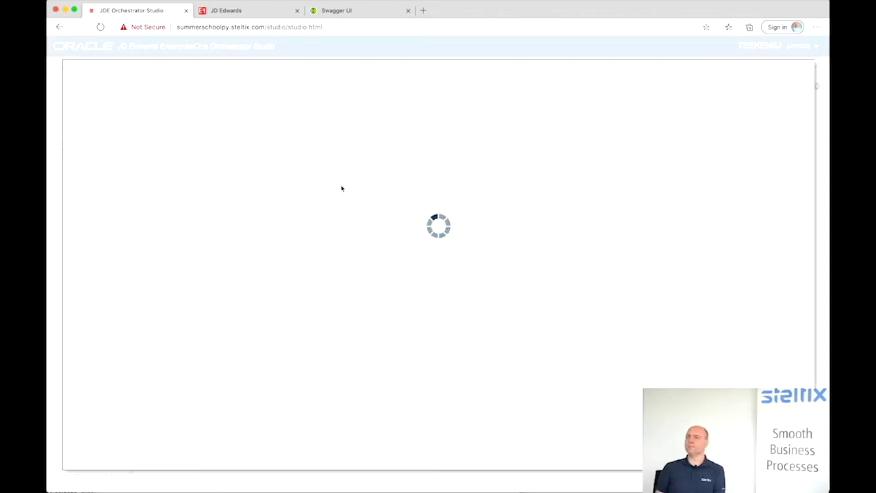
- Name the new data request DR_GetPhoneNumber with table/view V0115A
{"action": "left_click", "coordinate": [158, 84]}
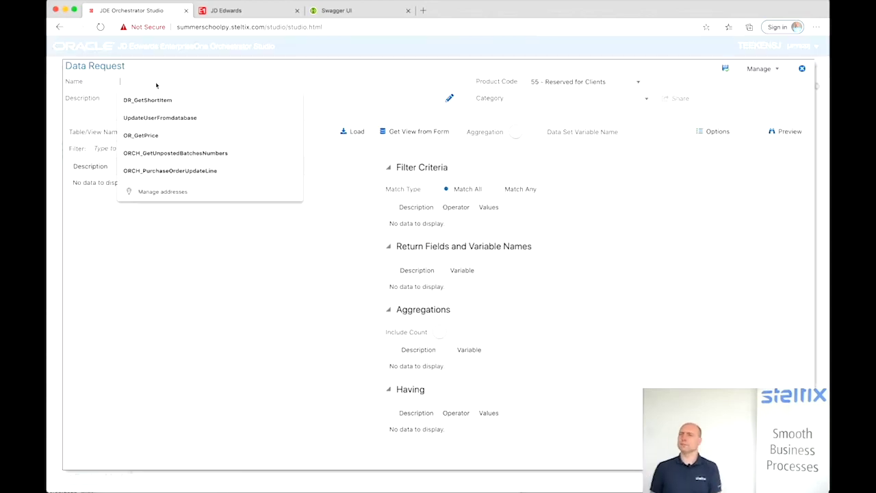
{"action": "type", "text": "DR_GetPhone"}
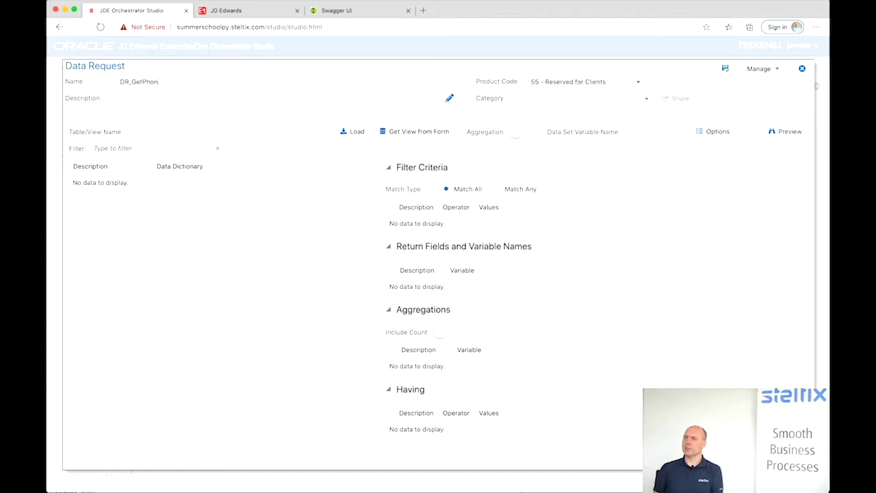
{"action": "type", "text": "Number"}
{"action": "left_click", "coordinate": [144, 128]}
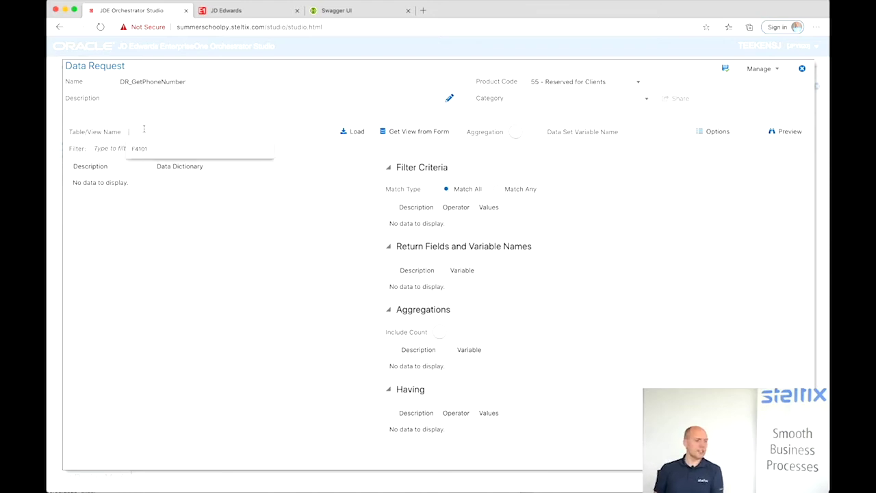
{"action": "type", "text": "V"}
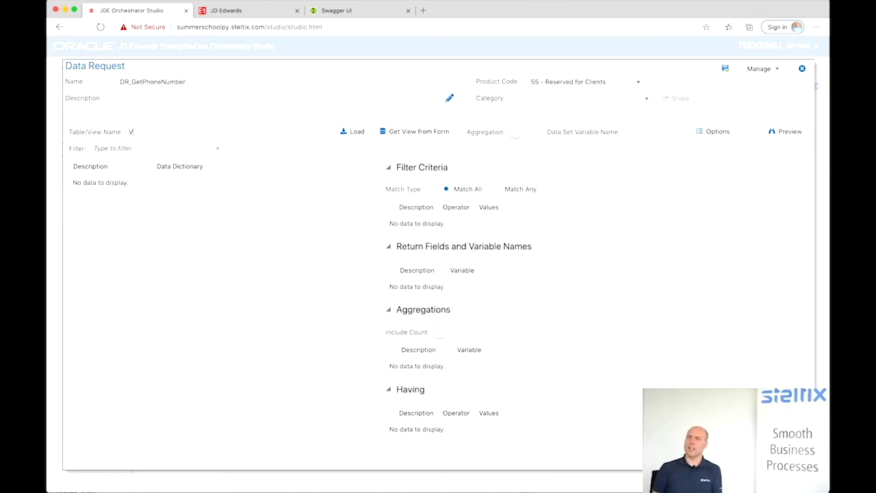
{"action": "type", "text": "0115A"}
- Load V0115A fields and filter on Address Number = ${addressNumber} and Line ID = 0
{"action": "left_click", "coordinate": [352, 132]}
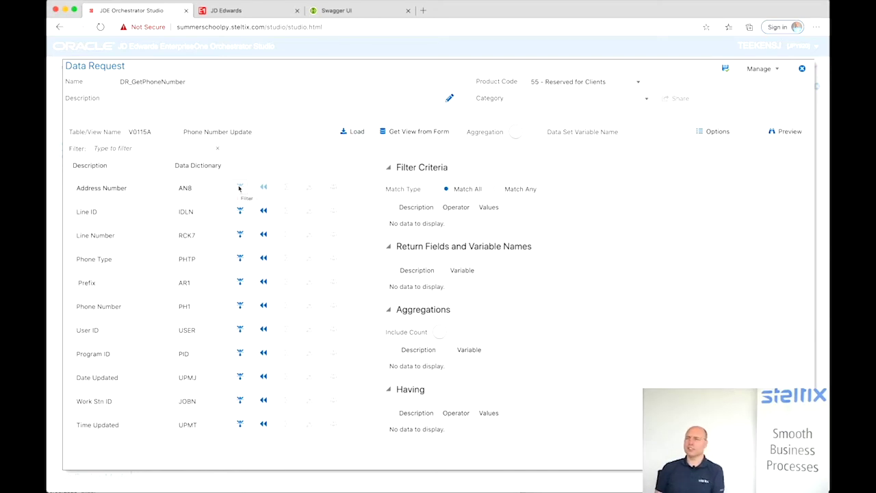
{"action": "left_click", "coordinate": [239, 188]}
{"action": "left_click", "coordinate": [240, 211]}
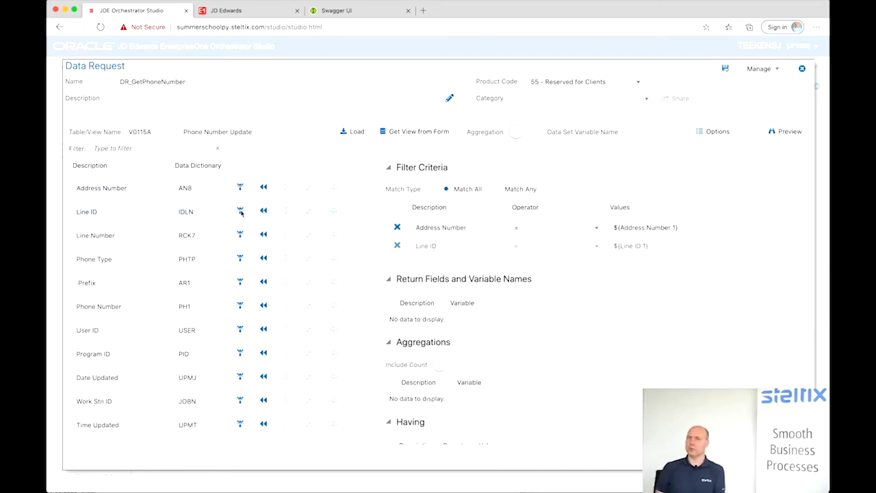
{"action": "left_click_drag", "start_coordinate": [652, 251], "coordinate": [606, 255]}
{"action": "type", "text": "0"}
{"action": "left_click", "coordinate": [620, 228]}
{"action": "type", "text": "addressNumber"}
{"action": "key", "text": "shift+Right"}
{"action": "key", "text": "shift+Right"}
{"action": "key", "text": "shift+Right"}
{"action": "key", "text": "shift+Right"}
{"action": "key", "text": "shift+Right"}
{"action": "key", "text": "shift+Right"}
{"action": "key", "text": "shift+Right"}
{"action": "key", "text": "shift+Right"}
{"action": "key", "text": "shift+Right"}
{"action": "key", "text": "shift+Right"}
{"action": "key", "text": "shift+Right"}
{"action": "key", "text": "shift+Right"}
{"action": "key", "text": "shift+Right"}
{"action": "key", "text": "shift+Right"}
{"action": "key", "text": "BackSpace"}
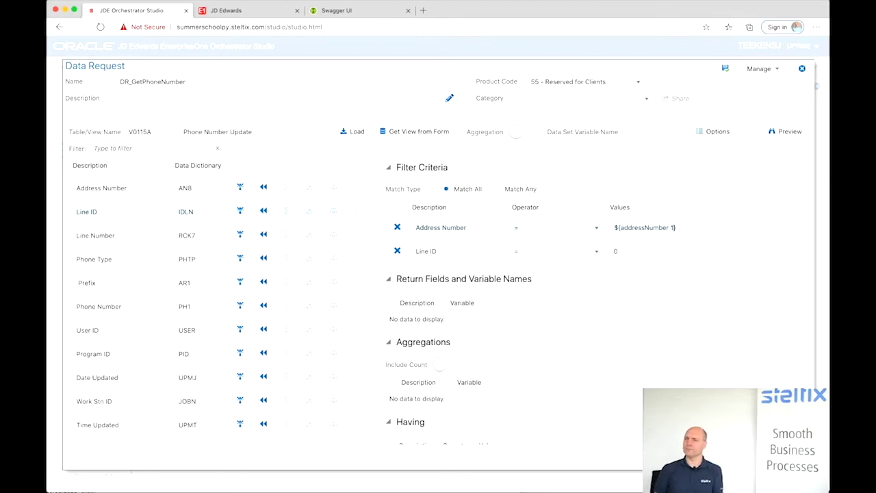
{"action": "key", "text": "Delete"}
{"action": "key", "text": "Delete"}
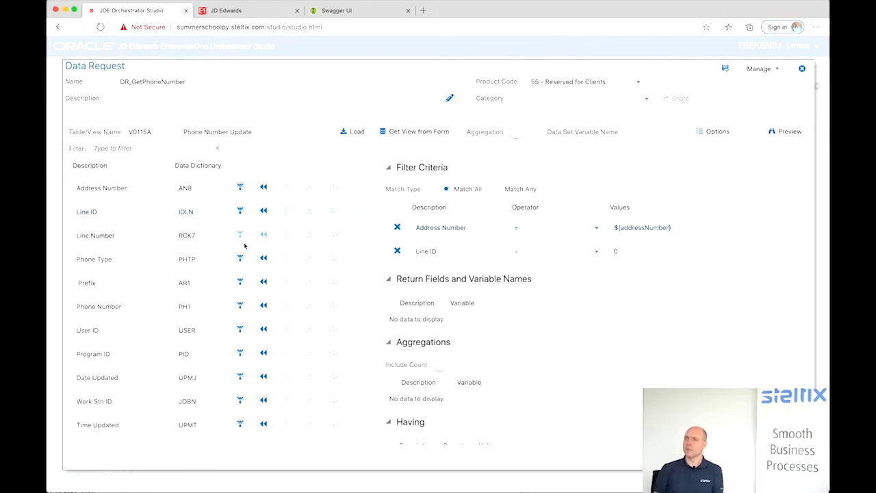
- Return Phone Number as variable phoneNumber and save DR_GetPhoneNumber
{"action": "left_click", "coordinate": [264, 306]}
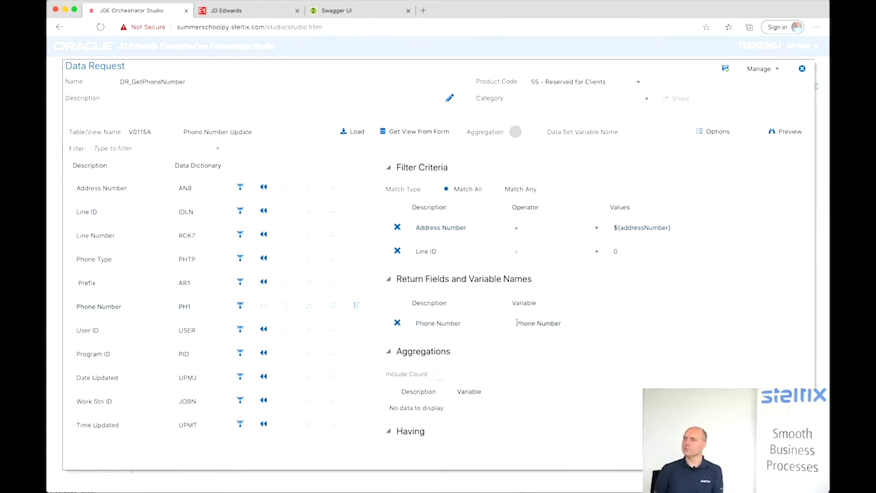
{"action": "left_click_drag", "start_coordinate": [516, 323], "coordinate": [562, 323]}
{"action": "type", "text": "phoneNumber"}
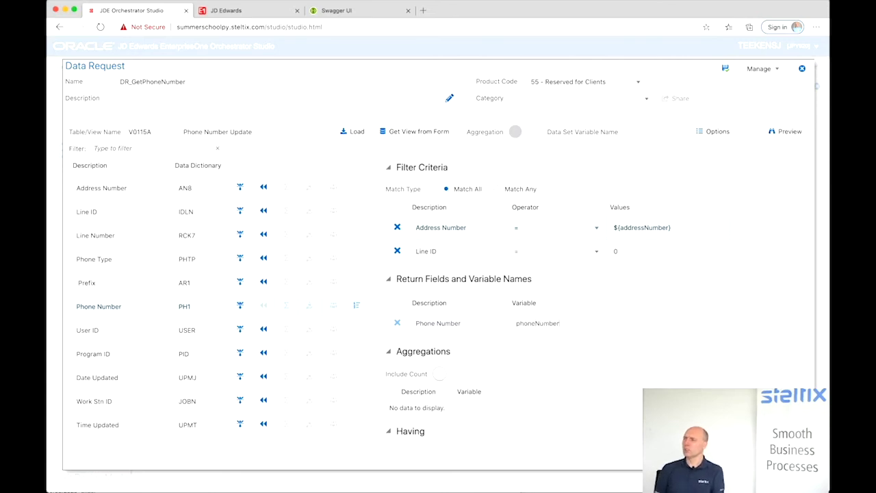
{"action": "left_click", "coordinate": [752, 91]}
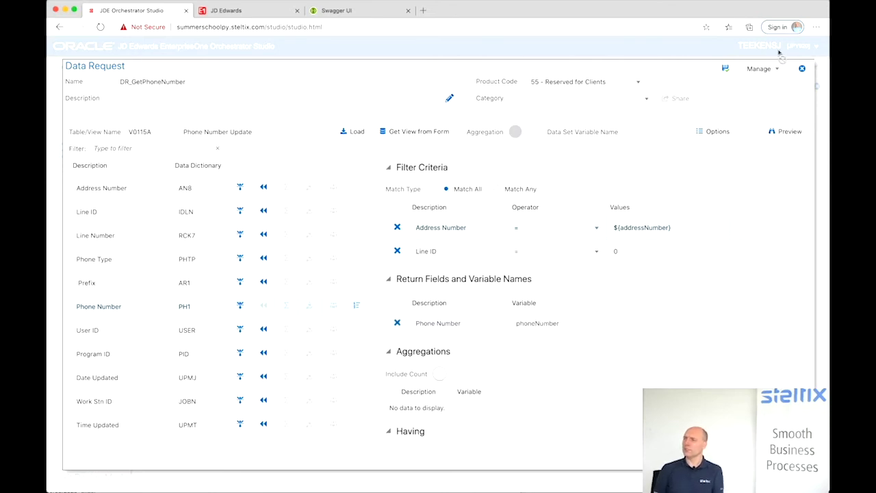
{"action": "left_click", "coordinate": [726, 70]}
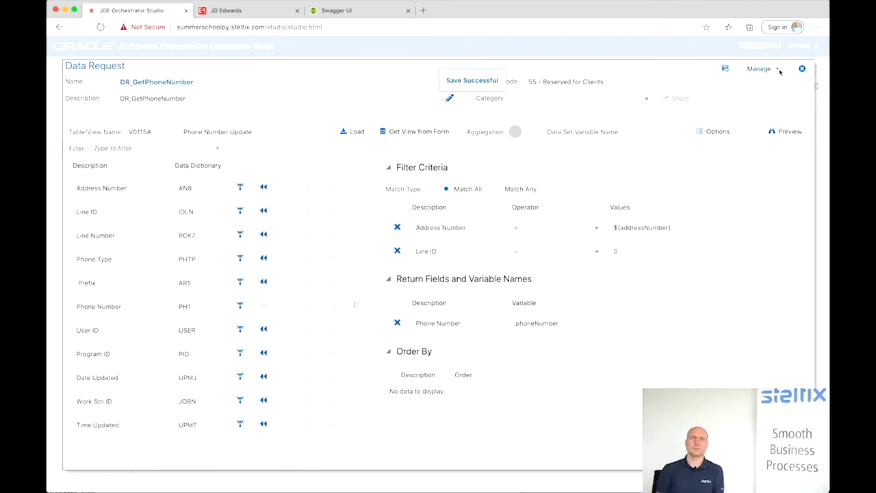
- Map DR_GetPhoneNumber's addressNumber input to the orchestration's addressNumber value
{"action": "left_click", "coordinate": [804, 69]}
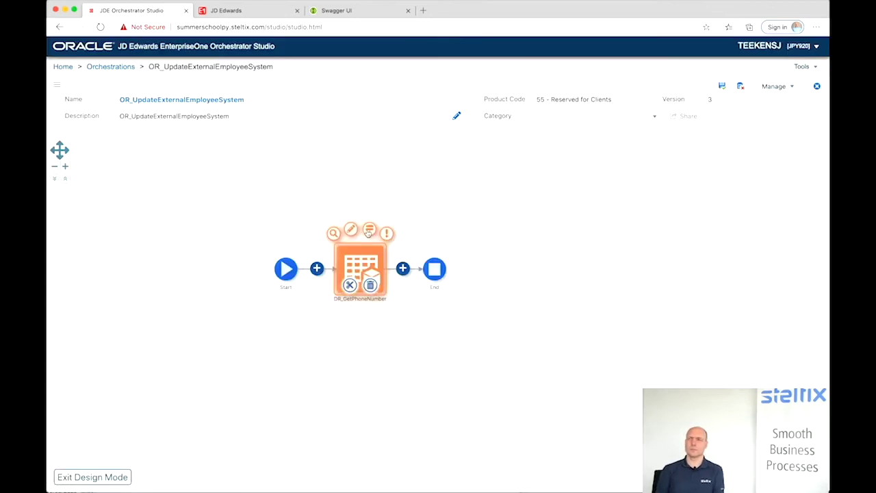
{"action": "left_click", "coordinate": [369, 230]}
{"action": "left_click", "coordinate": [515, 207]}
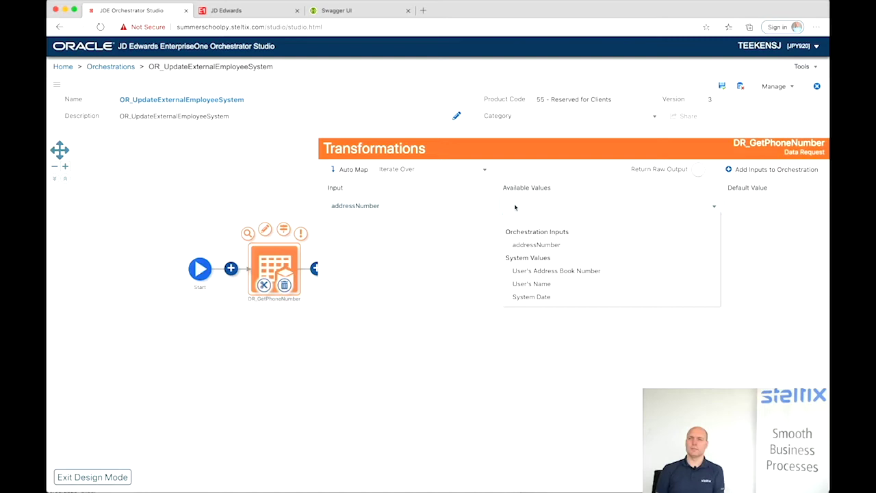
{"action": "left_click", "coordinate": [515, 244]}
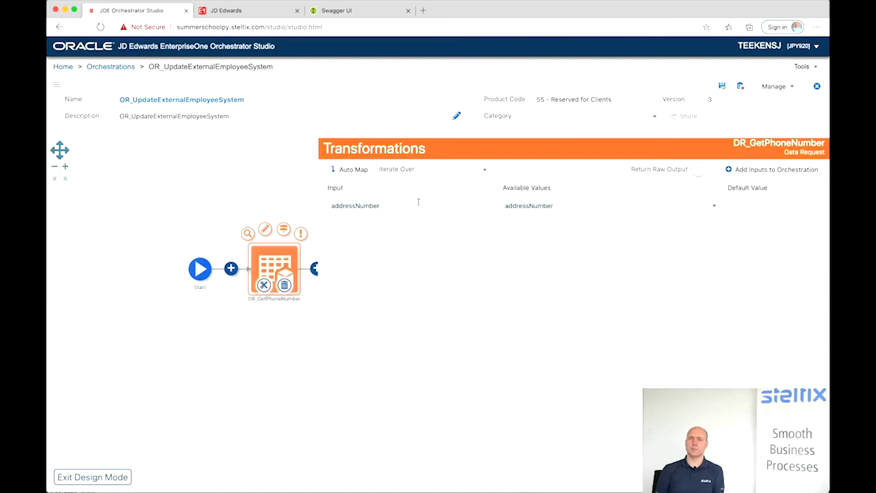
{"action": "left_click", "coordinate": [213, 174]}
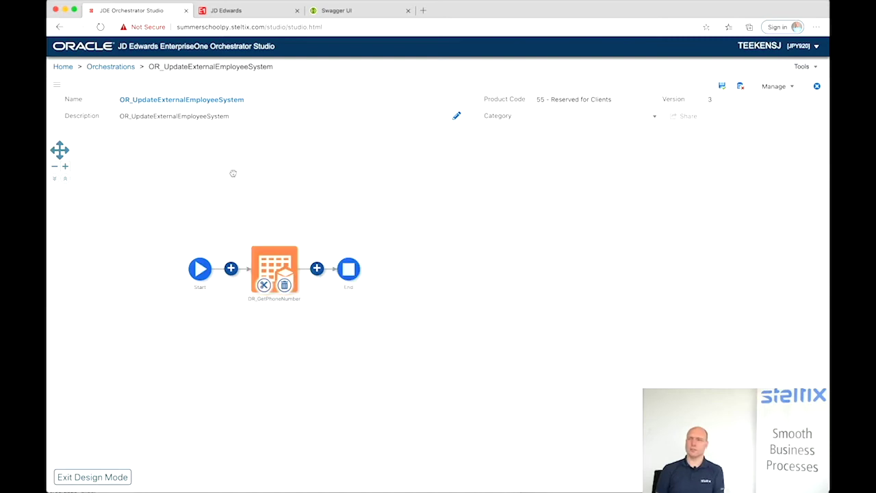
- Add a second Data Request step named DR_GetEmail and load view V01151's fields
{"action": "left_click", "coordinate": [317, 269]}
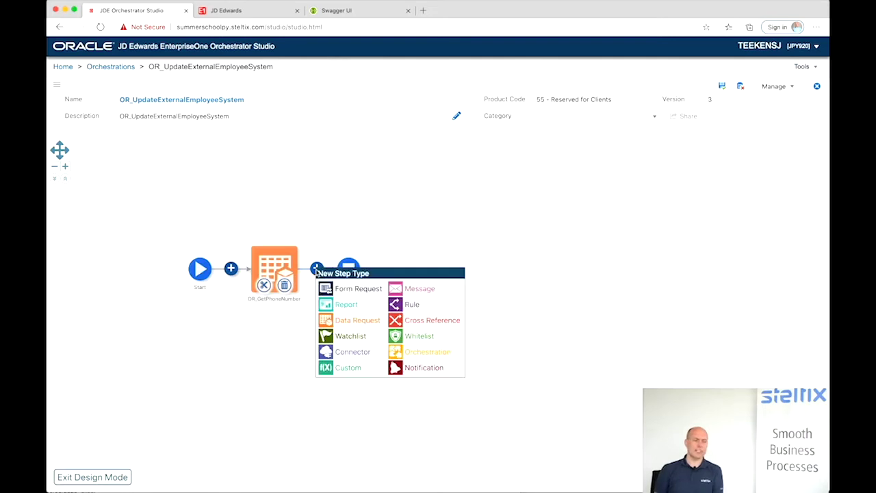
{"action": "left_click", "coordinate": [328, 323]}
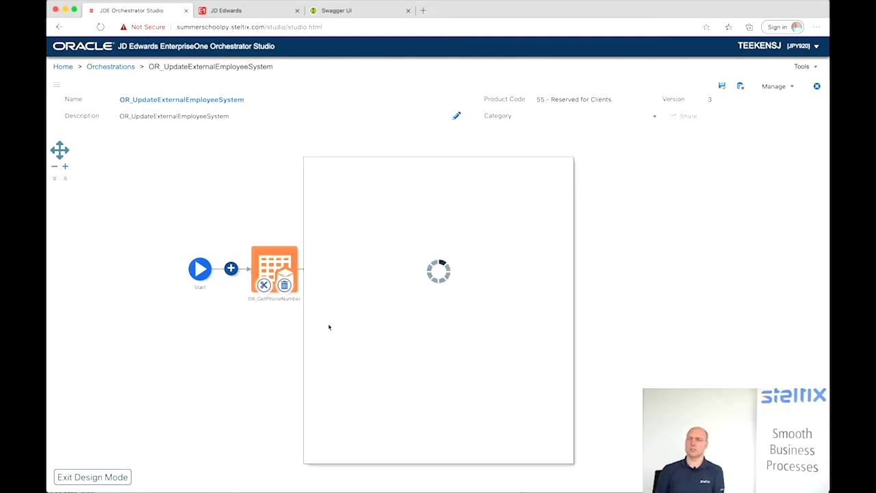
{"action": "left_click", "coordinate": [344, 185]}
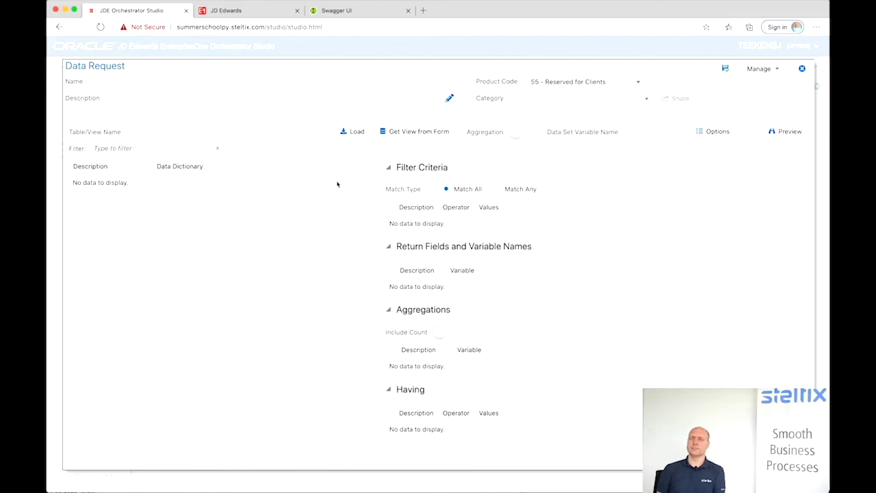
{"action": "left_click", "coordinate": [193, 84]}
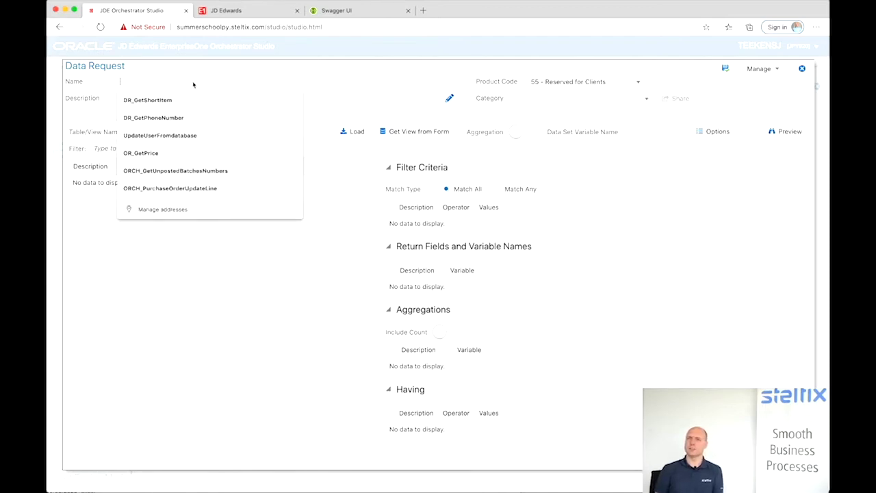
{"action": "type", "text": "DR_"}
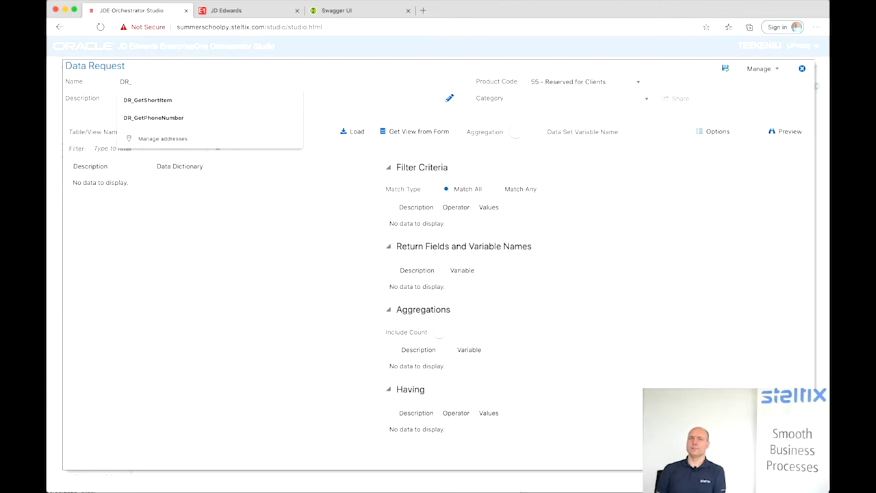
{"action": "type", "text": "Get"}
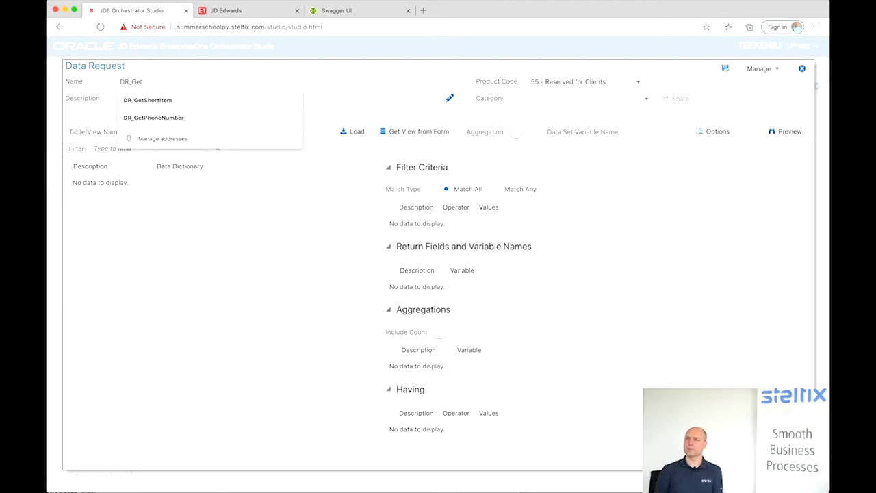
{"action": "type", "text": "Email"}
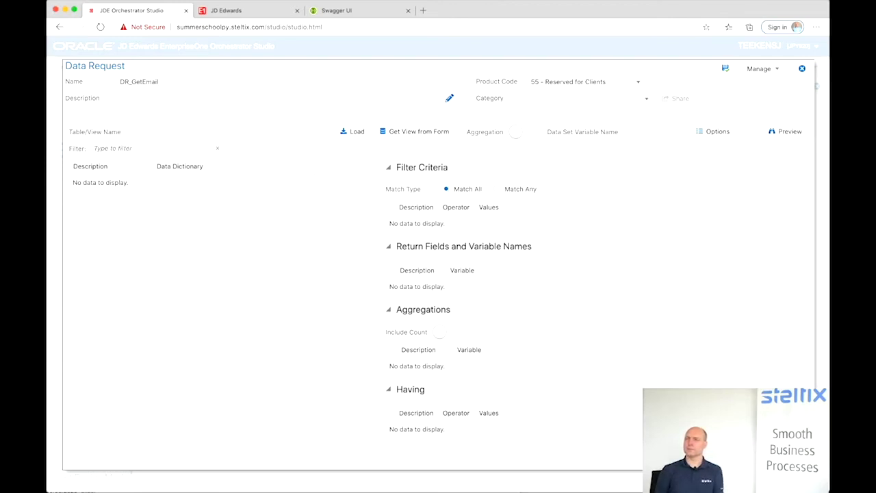
{"action": "left_click", "coordinate": [158, 133]}
{"action": "type", "text": "V"}
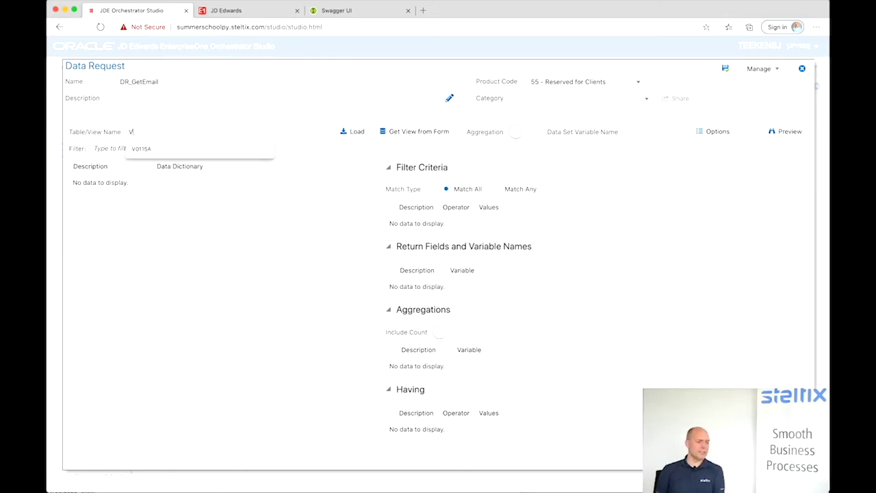
{"action": "type", "text": "01151"}
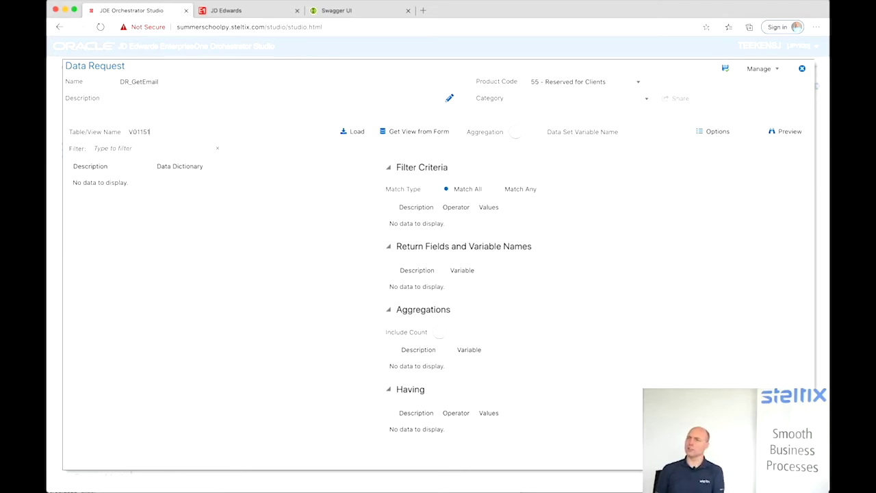
{"action": "left_click", "coordinate": [356, 133]}
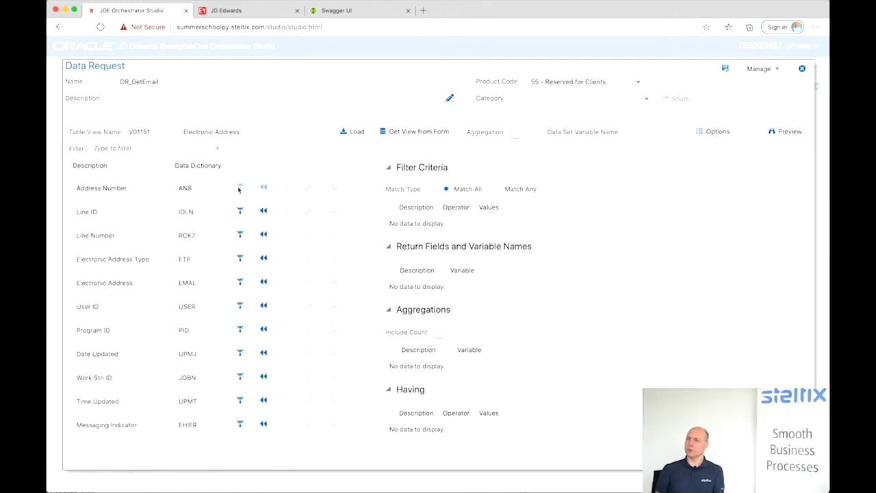
- Filter DR_GetEmail on Address Number = addressNumber and Line ID = 0
{"action": "left_click", "coordinate": [239, 189]}
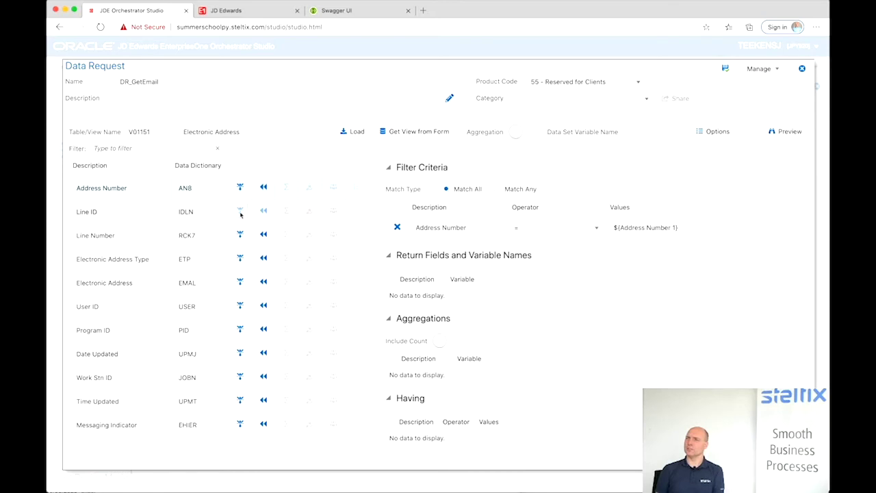
{"action": "left_click", "coordinate": [240, 214]}
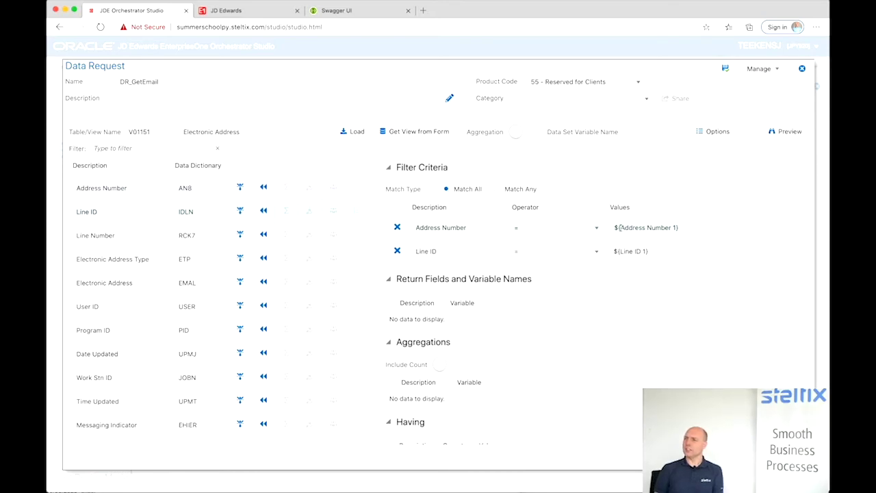
{"action": "left_click_drag", "start_coordinate": [619, 228], "coordinate": [675, 226]}
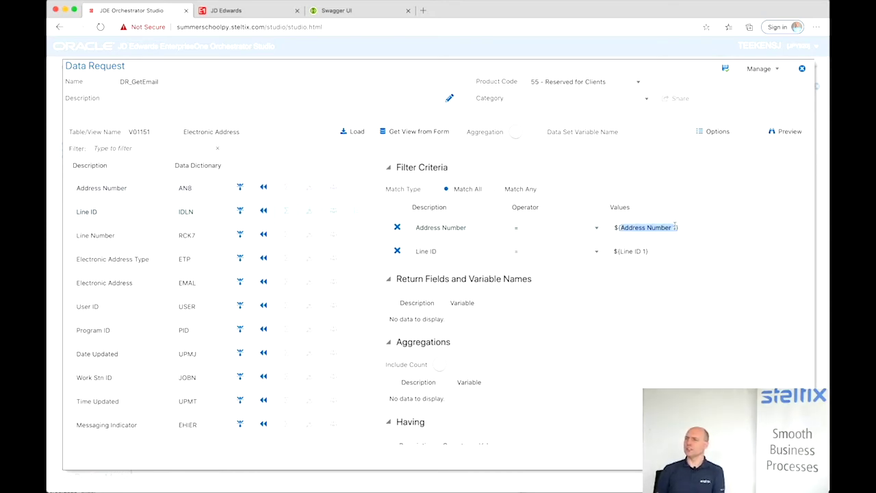
{"action": "type", "text": "address"}
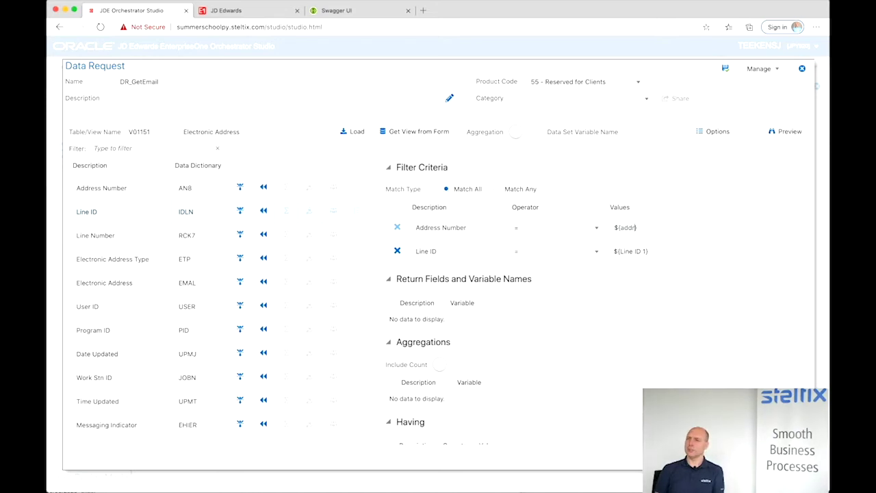
{"action": "type", "text": "Number"}
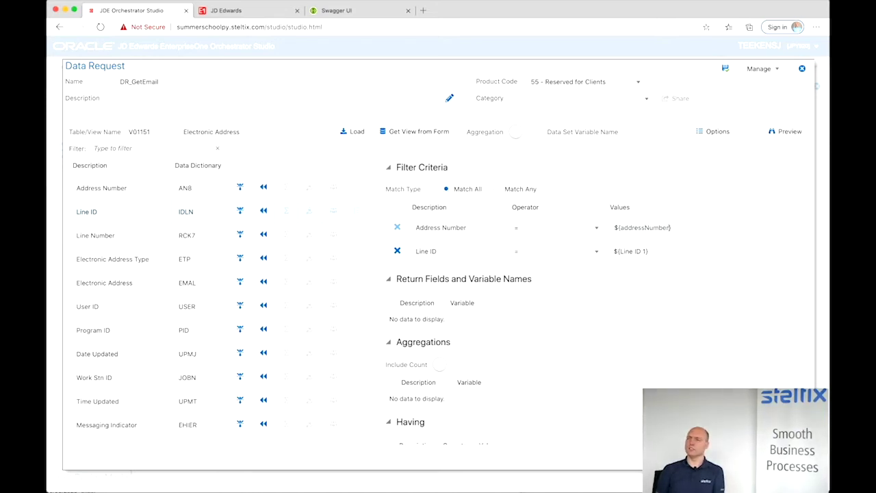
{"action": "left_click", "coordinate": [645, 252]}
{"action": "triple_click", "coordinate": [657, 251]}
{"action": "type", "text": "0"}
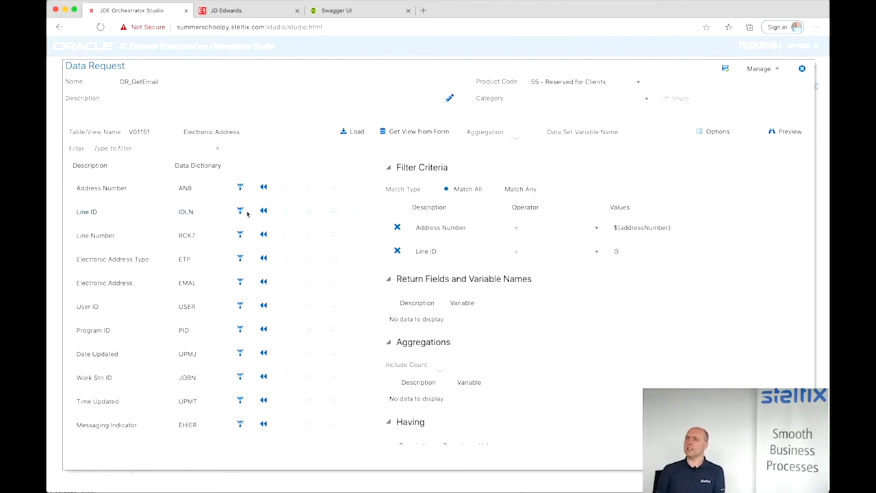
- Return Electronic Address as electronicAddress, then save and close DR_GetEmail
{"action": "left_click", "coordinate": [264, 282]}
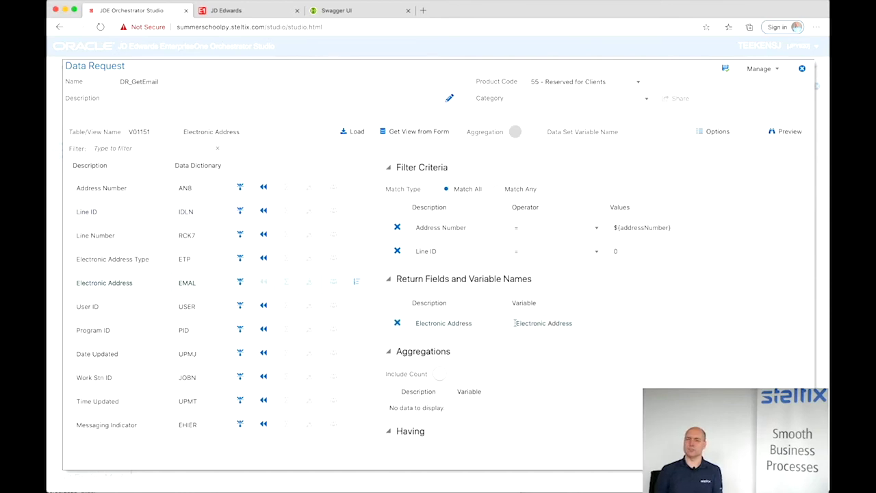
{"action": "key", "text": "BackSpace"}
{"action": "type", "text": "e"}
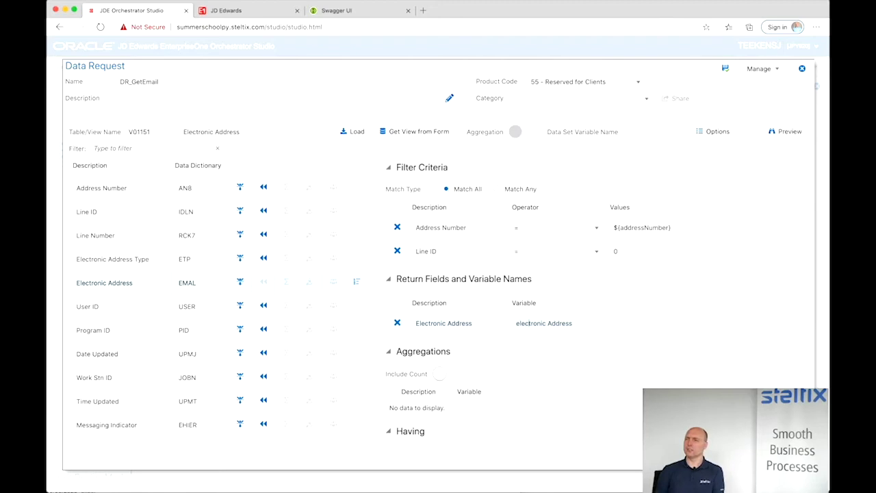
{"action": "key", "text": "BackSpace"}
{"action": "left_click", "coordinate": [728, 70]}
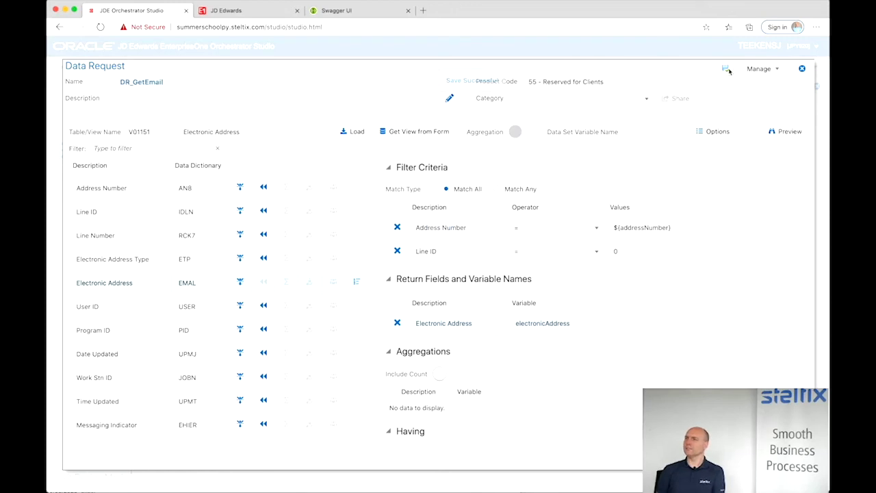
{"action": "left_click", "coordinate": [803, 70]}
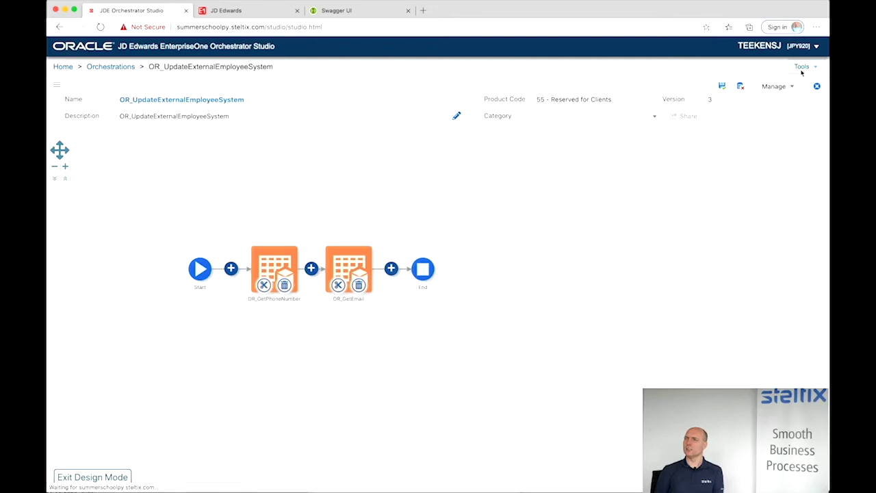
- Map the email step's addressNumber input to the orchestration's addressNumber value
{"action": "mouse_move", "coordinate": [353, 266]}
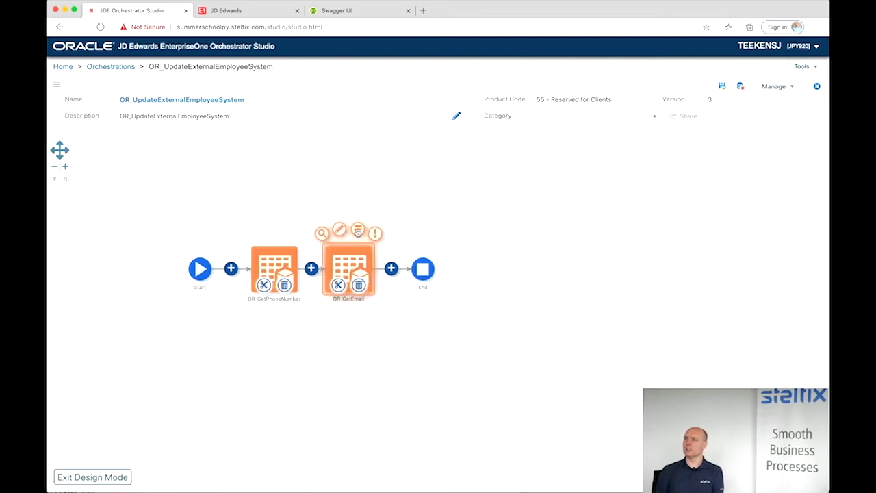
{"action": "left_click", "coordinate": [357, 233]}
{"action": "left_click", "coordinate": [528, 205]}
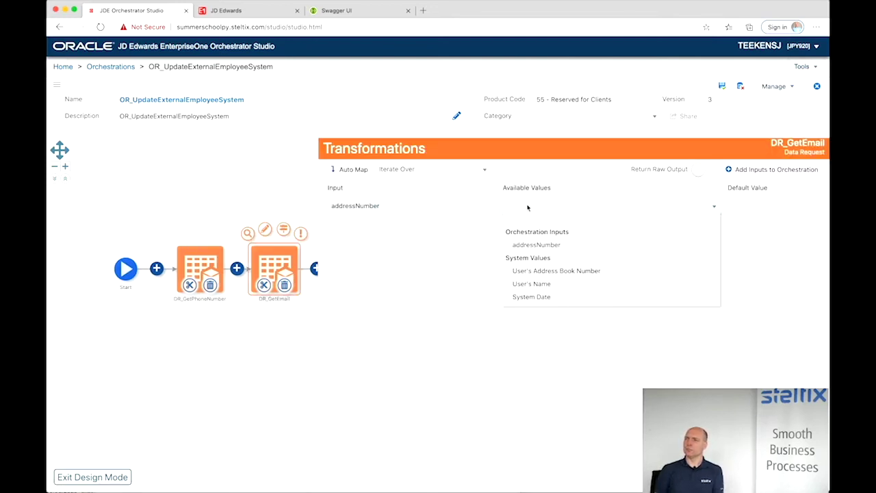
{"action": "left_click", "coordinate": [519, 245]}
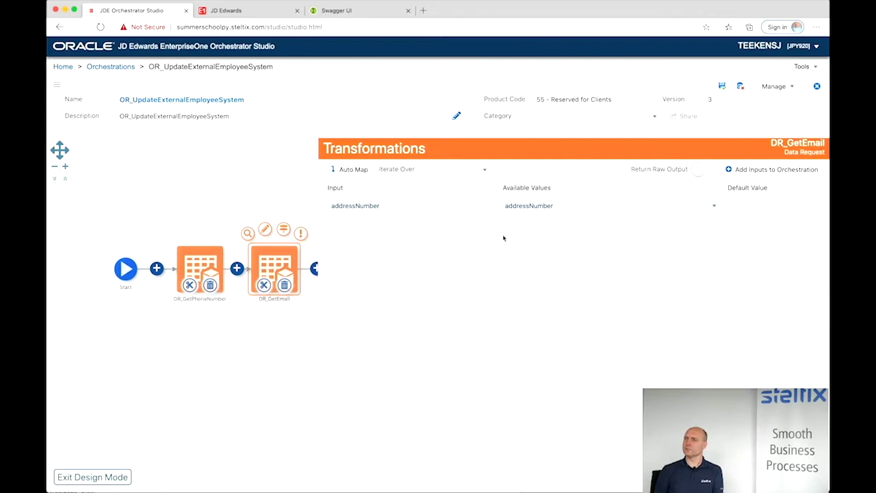
{"action": "left_click", "coordinate": [257, 183]}
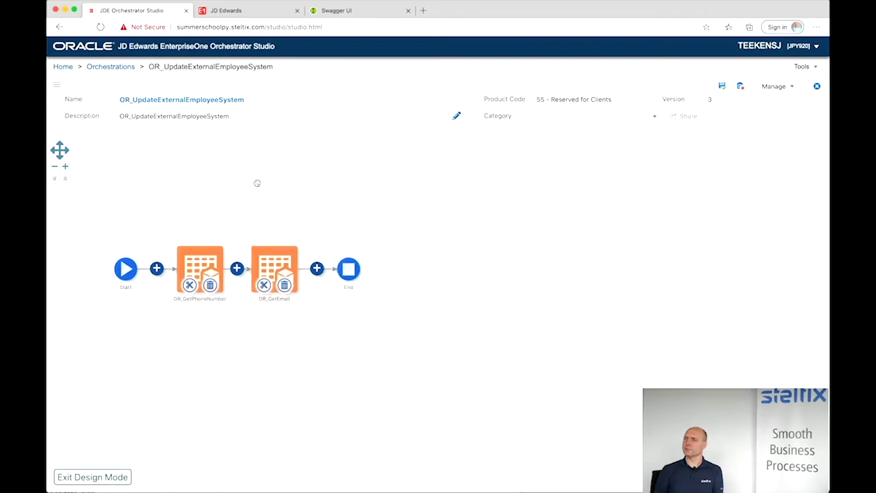
- Add another Data Request step after the email step and create a new request
{"action": "left_click", "coordinate": [316, 269]}
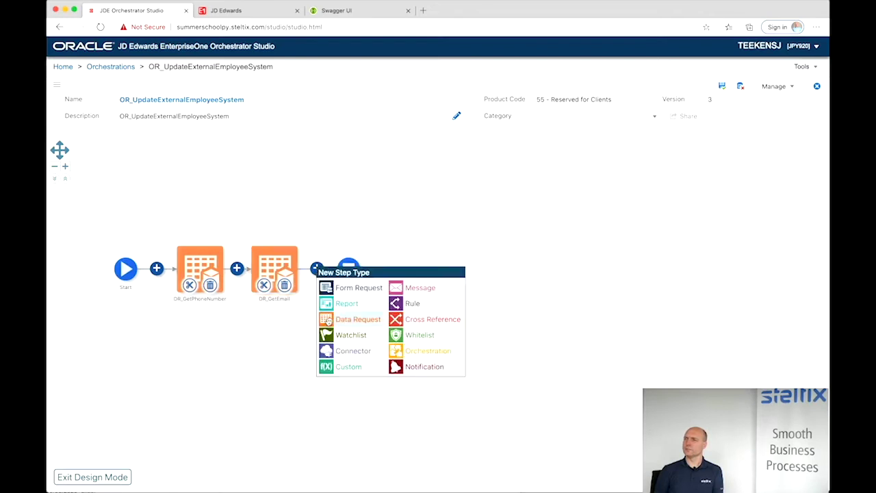
{"action": "left_click", "coordinate": [328, 319]}
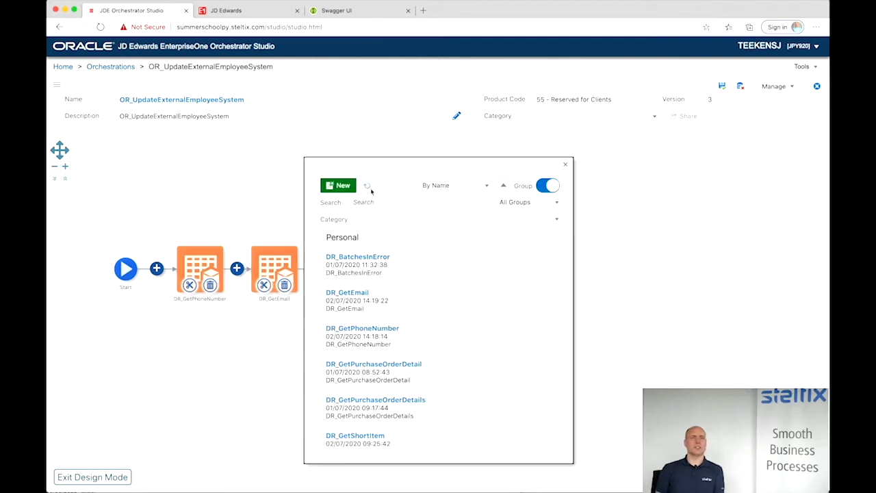
{"action": "left_click", "coordinate": [342, 186]}
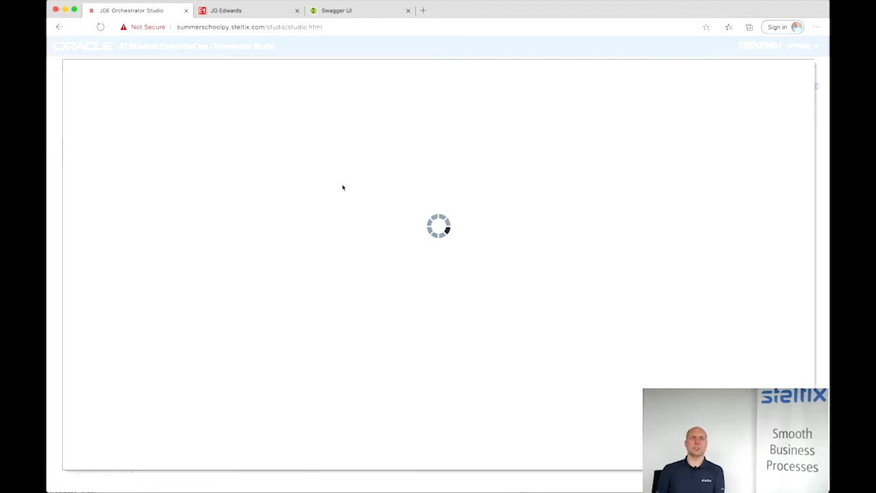
- Name the data request DR_GetNameDetails and load the V0111A Who's Who Update fields
{"action": "left_click", "coordinate": [261, 84]}
{"action": "type", "text": "DR_GetNameDetails"}
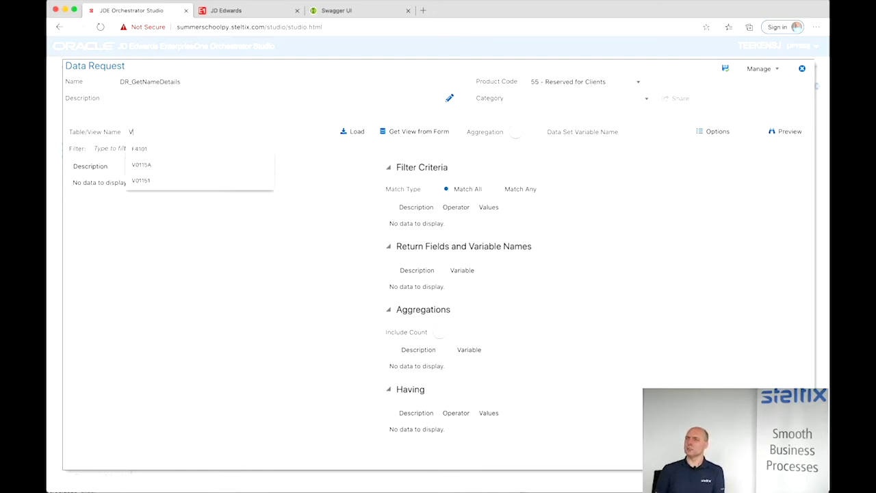
{"action": "type", "text": "1"}
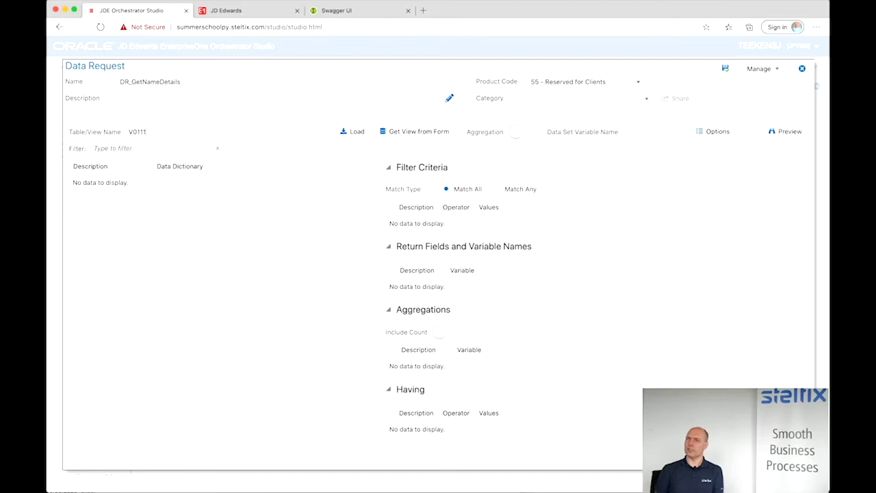
{"action": "left_click", "coordinate": [356, 133]}
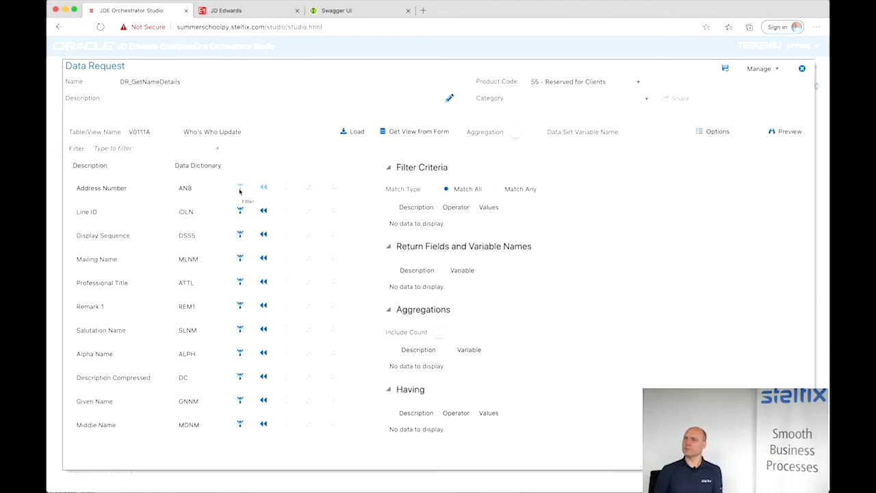
- Add Address Number and Line ID filters and return Given Name and Surname
{"action": "left_click", "coordinate": [239, 188]}
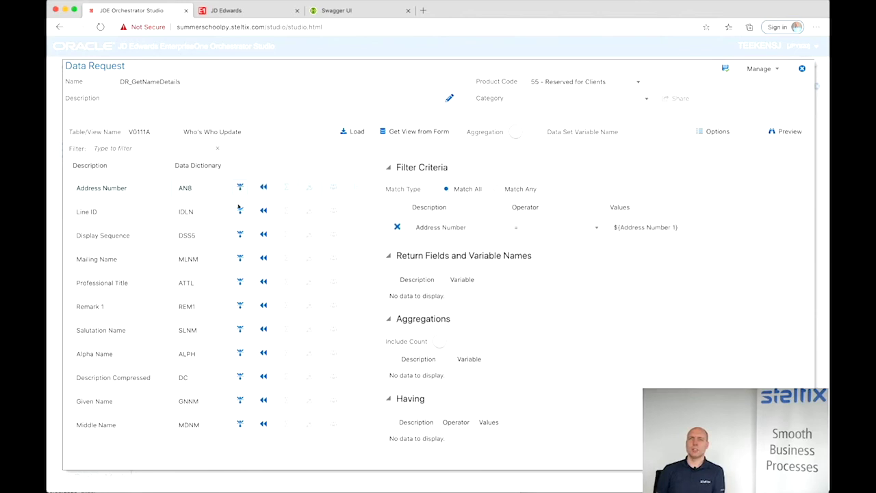
{"action": "left_click", "coordinate": [240, 212]}
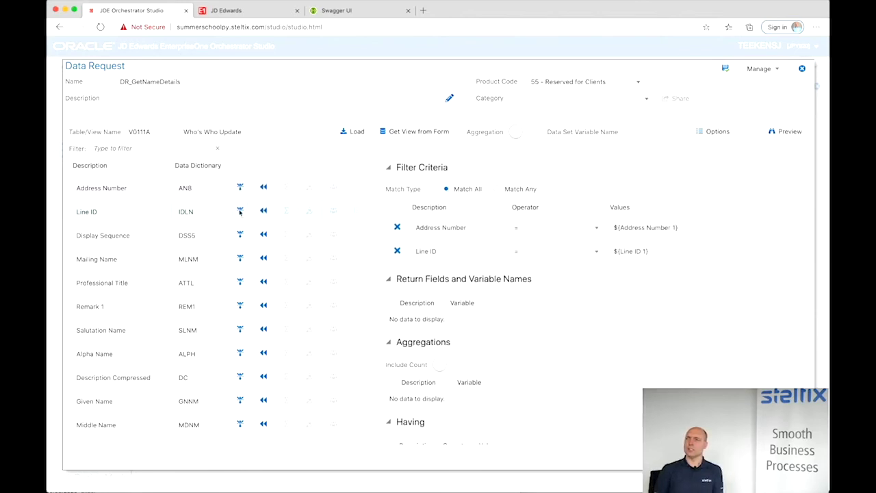
{"action": "scroll", "coordinate": [236, 351], "scroll_direction": "down", "scroll_amount": 2}
{"action": "scroll", "coordinate": [235, 349], "scroll_direction": "up", "scroll_amount": 2}
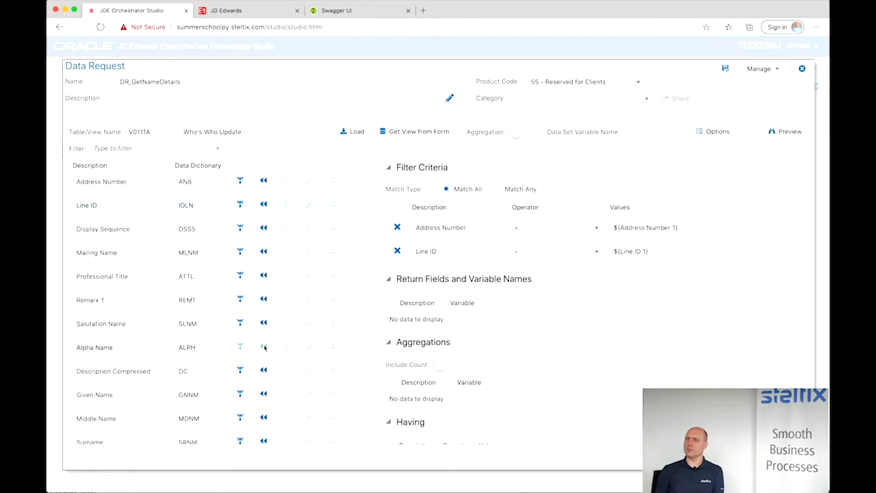
{"action": "left_click", "coordinate": [265, 347]}
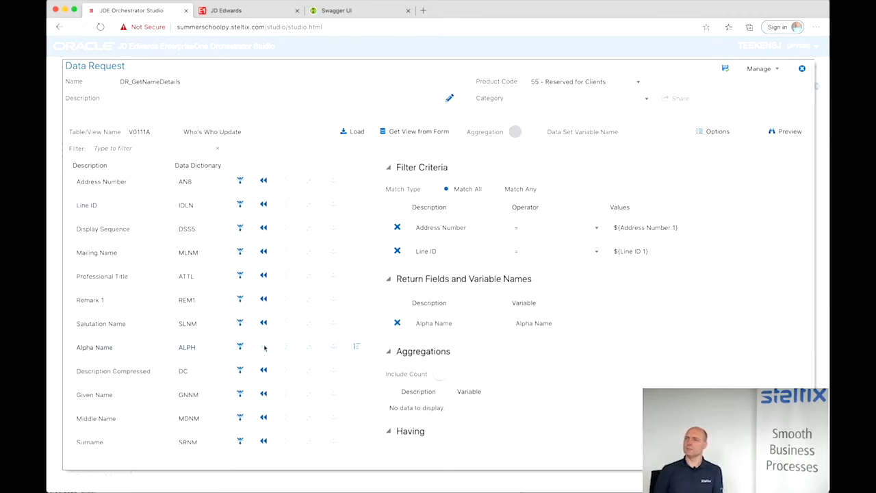
{"action": "left_click", "coordinate": [265, 347]}
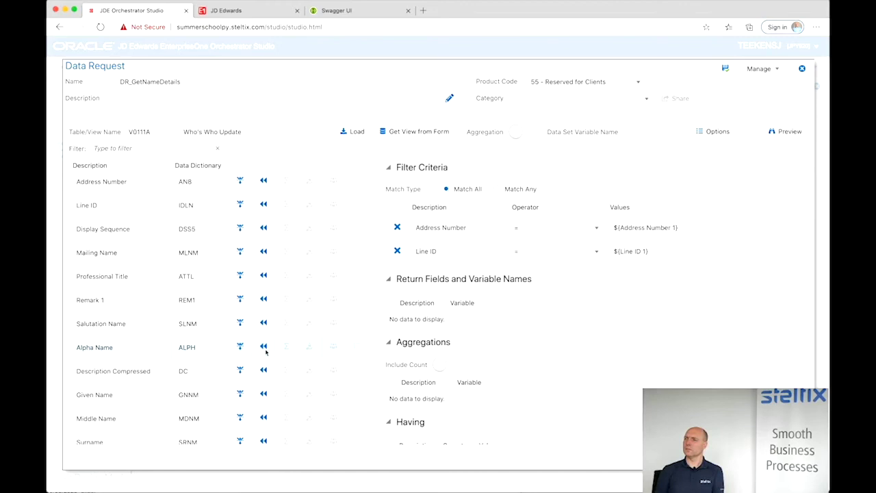
{"action": "left_click", "coordinate": [265, 395]}
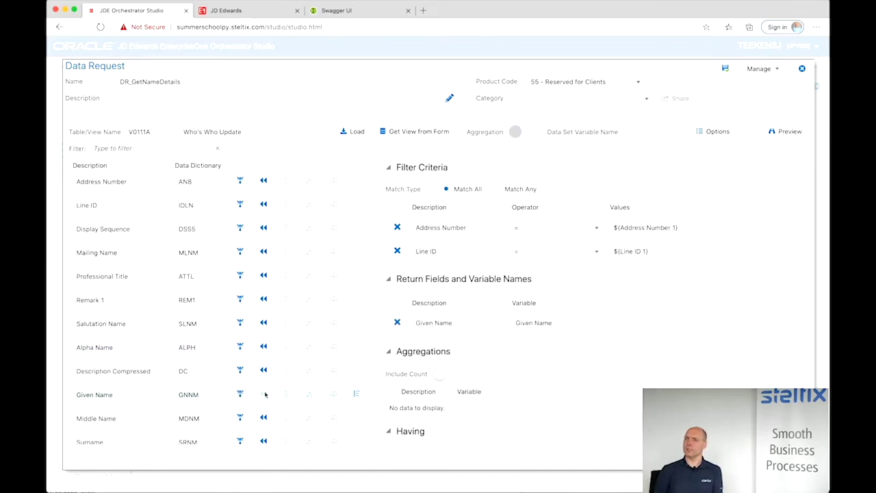
{"action": "scroll", "coordinate": [265, 394], "scroll_direction": "down", "scroll_amount": 2}
{"action": "scroll", "coordinate": [265, 394], "scroll_direction": "down", "scroll_amount": 1}
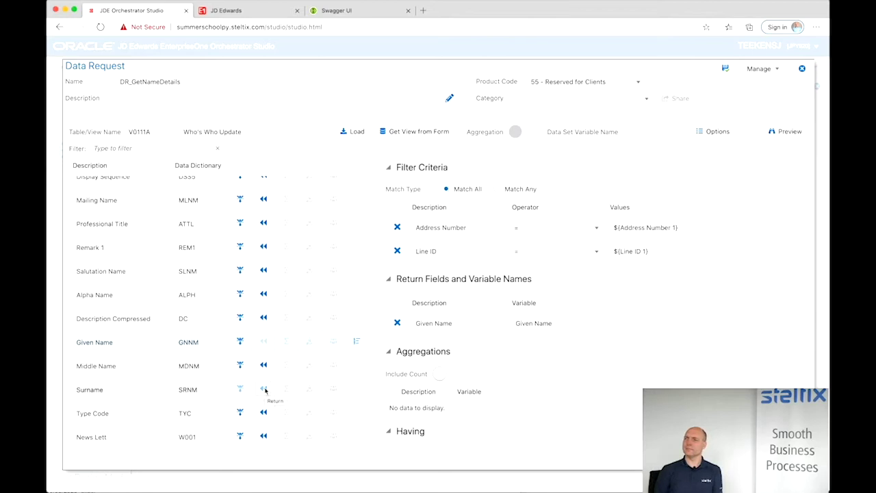
{"action": "left_click", "coordinate": [265, 390]}
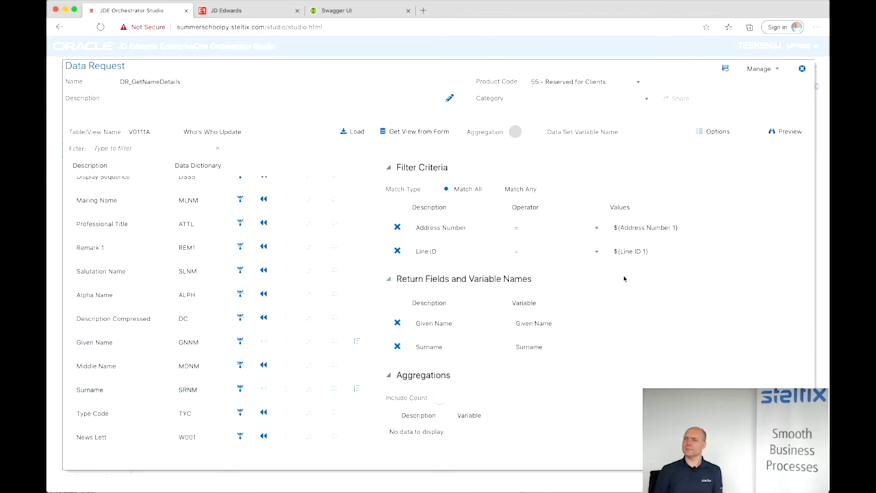
- Set the filter values to addressNumber for Address Number and 0 for Line ID
{"action": "left_click_drag", "start_coordinate": [620, 228], "coordinate": [677, 230]}
{"action": "key", "text": "BackSpace"}
{"action": "type", "text": "addressNumber"}
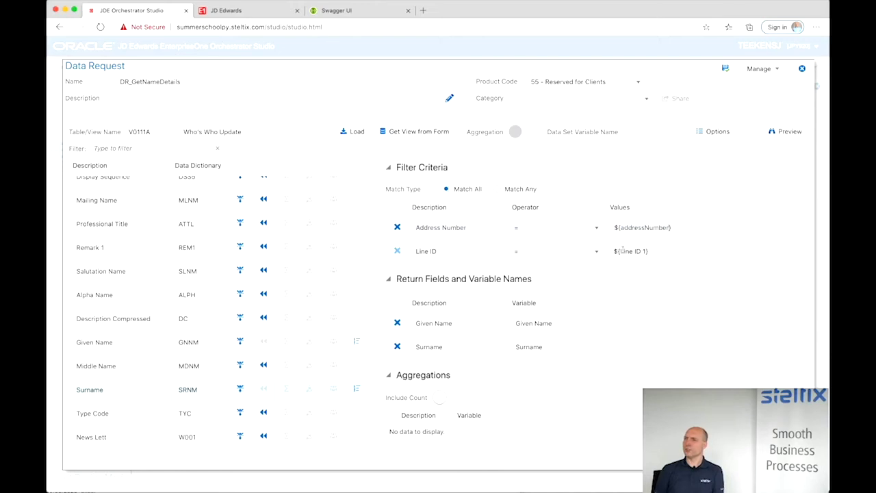
{"action": "left_click", "coordinate": [652, 251]}
{"action": "left_click_drag", "start_coordinate": [652, 251], "coordinate": [614, 251]}
{"action": "type", "text": "0"}
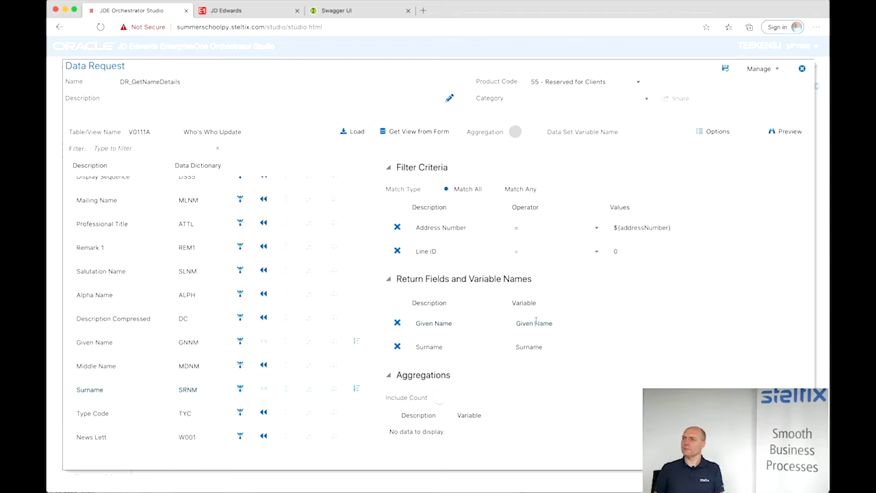
- Rename the returned variables firstName and lastName, then save and close DR_GetNameDetails
{"action": "left_click", "coordinate": [536, 322]}
{"action": "key", "text": "BackSpace"}
{"action": "key", "text": "BackSpace"}
{"action": "key", "text": "BackSpace"}
{"action": "key", "text": "BackSpace"}
{"action": "key", "text": "BackSpace"}
{"action": "key", "text": "BackSpace"}
{"action": "type", "text": "first"}
{"action": "left_click", "coordinate": [546, 347]}
{"action": "left_click_drag", "start_coordinate": [552, 347], "coordinate": [511, 350]}
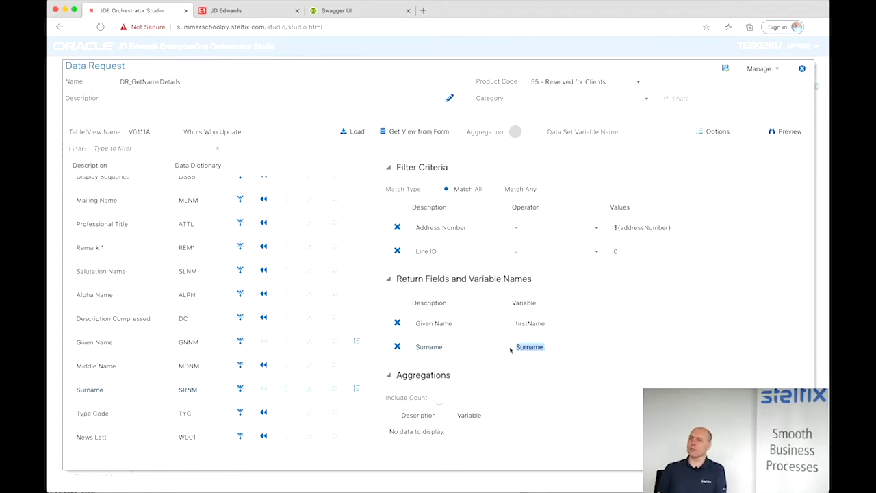
{"action": "type", "text": "lastName"}
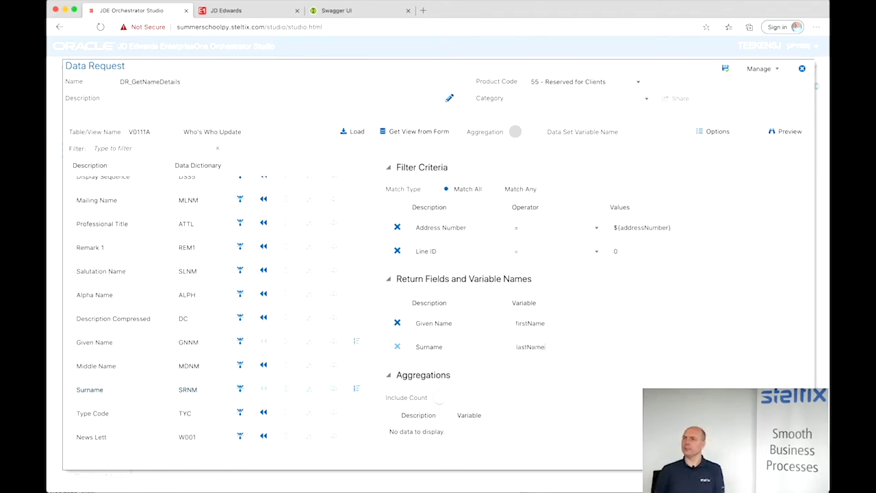
{"action": "left_click", "coordinate": [726, 70]}
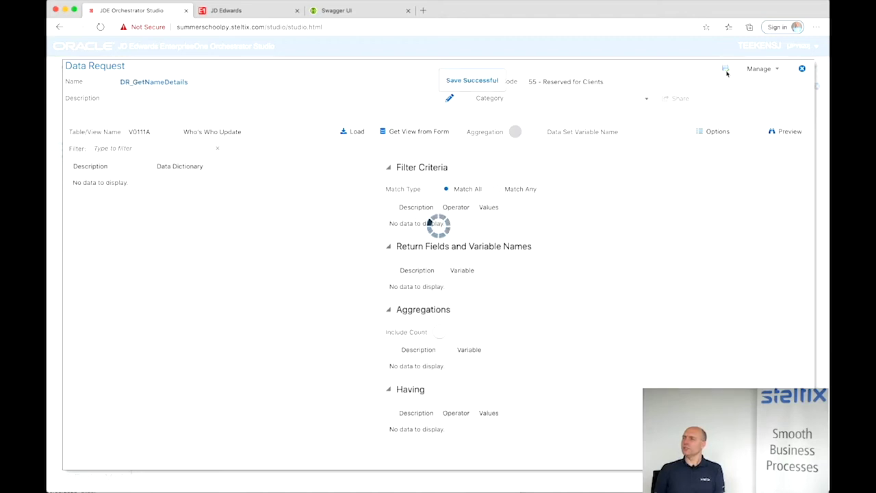
{"action": "left_click", "coordinate": [803, 70]}
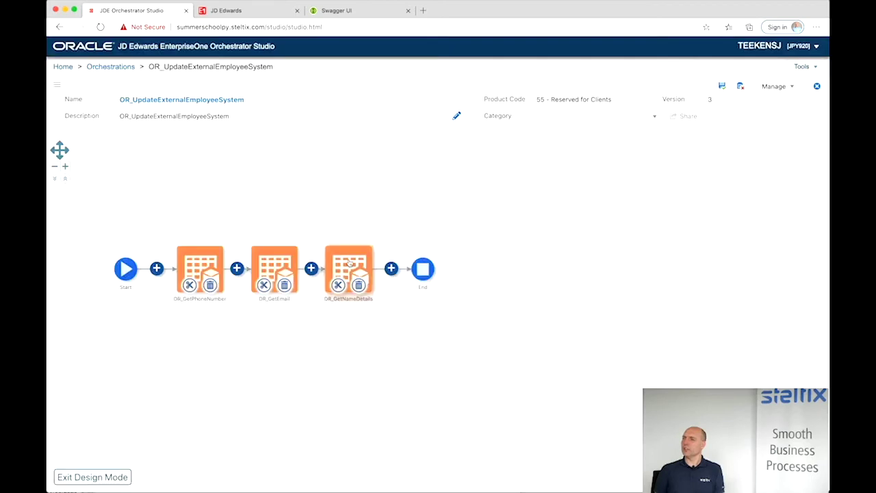
- Map DR_GetNameDetails' addressNumber input to the orchestration's addressNumber value
{"action": "left_click", "coordinate": [350, 264]}
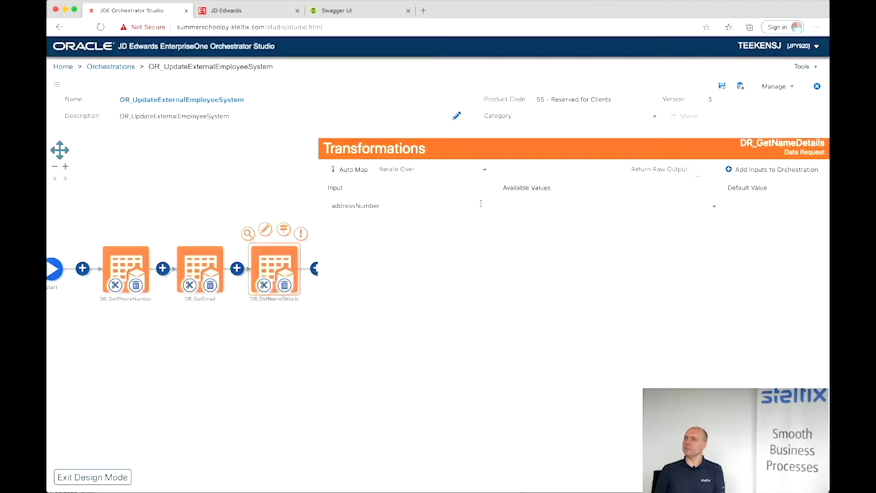
{"action": "left_click", "coordinate": [505, 206]}
{"action": "left_click", "coordinate": [518, 243]}
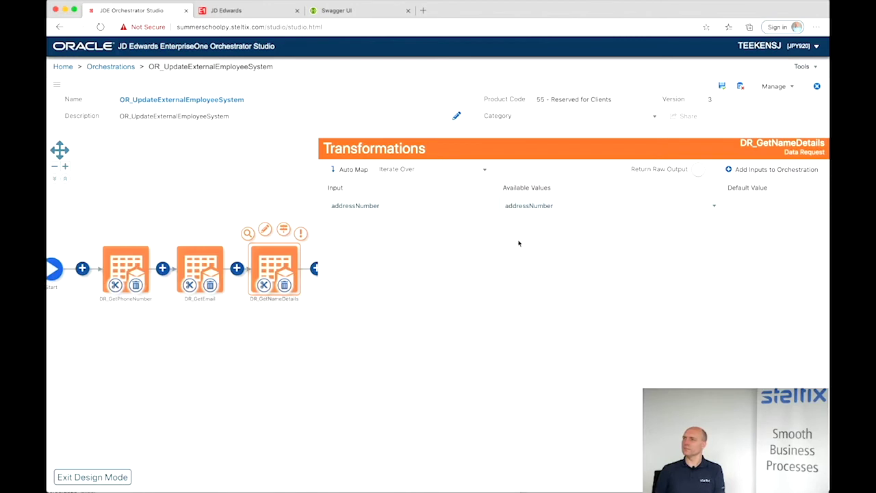
{"action": "left_click", "coordinate": [254, 166]}
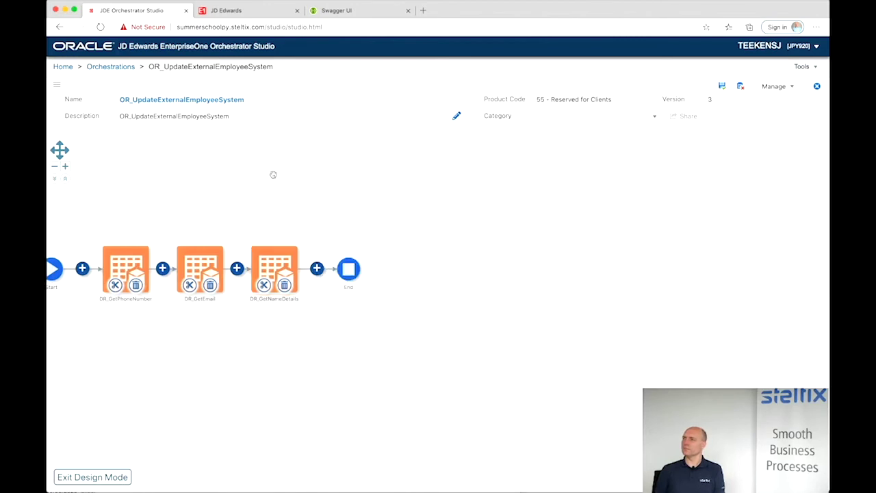
- Add a connector step using CN_UpdateExternalEmployeeSystem after DR_GetNameDetails
{"action": "left_click", "coordinate": [317, 268]}
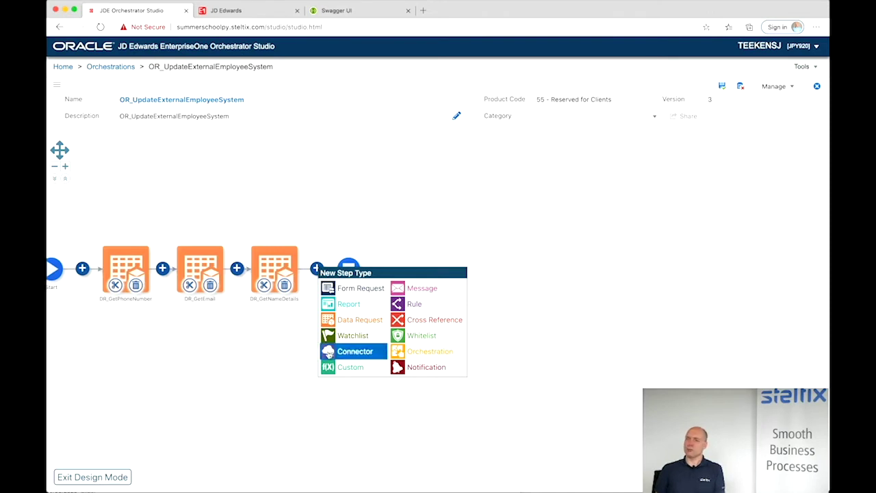
{"action": "left_click", "coordinate": [328, 354]}
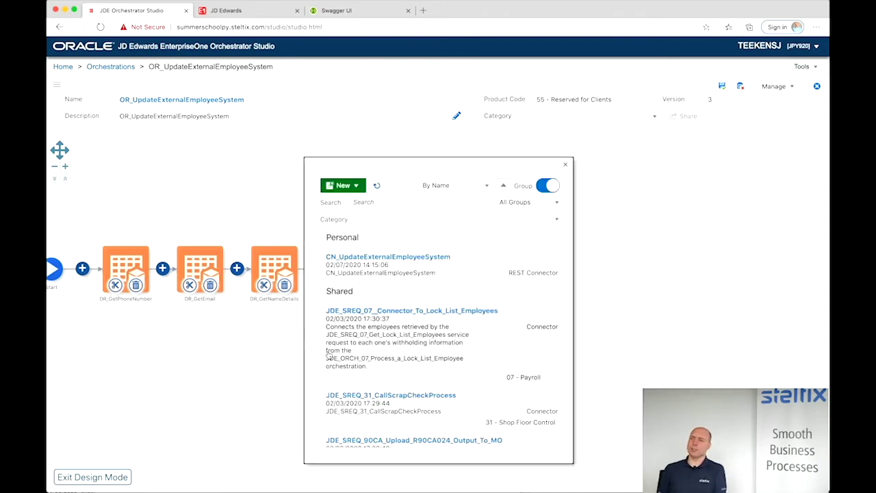
{"action": "left_click", "coordinate": [355, 269]}
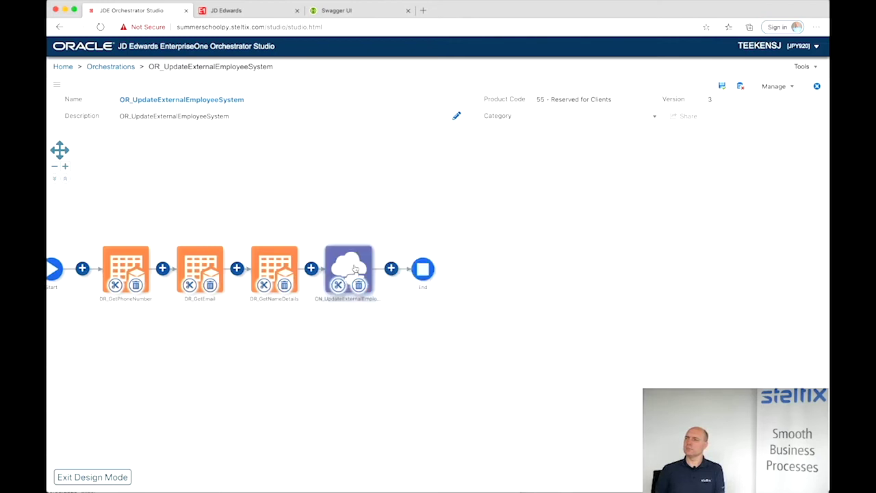
- Map connector inputs employeeid and employeeid1 to addressNumber, and firstname to firstName
{"action": "left_click", "coordinate": [351, 266]}
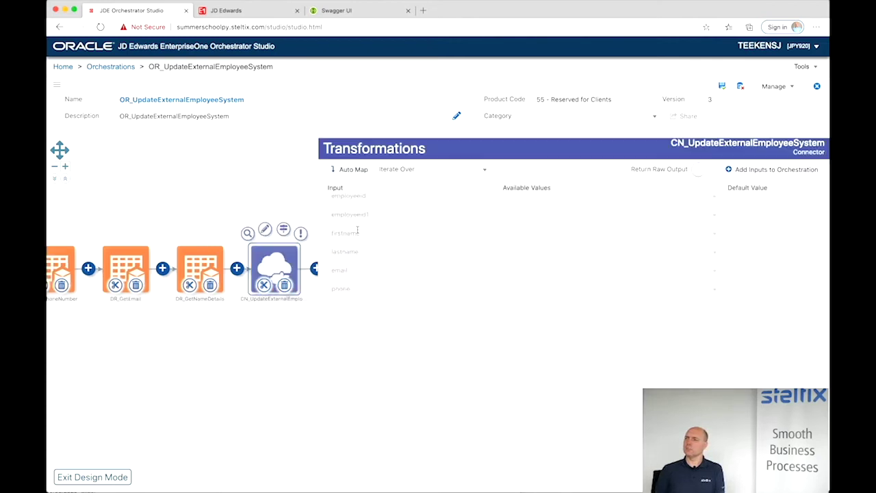
{"action": "left_click", "coordinate": [535, 206]}
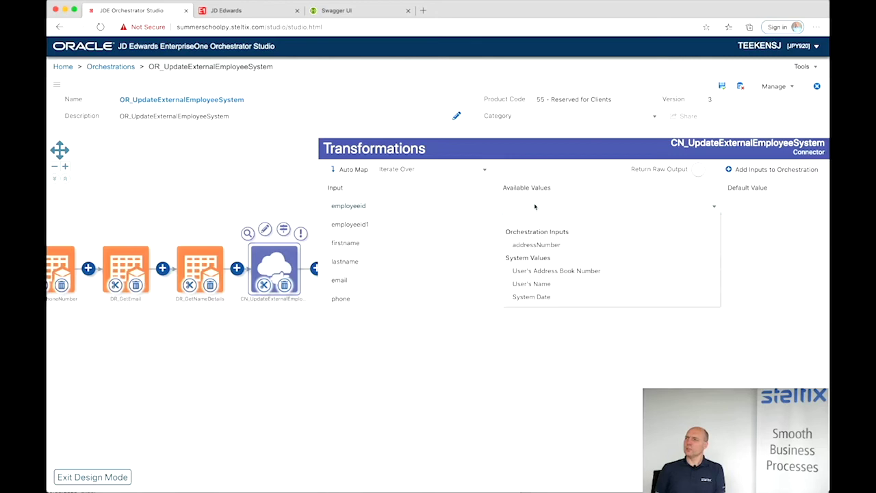
{"action": "left_click", "coordinate": [534, 244]}
{"action": "left_click", "coordinate": [532, 228]}
{"action": "left_click", "coordinate": [533, 263]}
{"action": "left_click", "coordinate": [522, 244]}
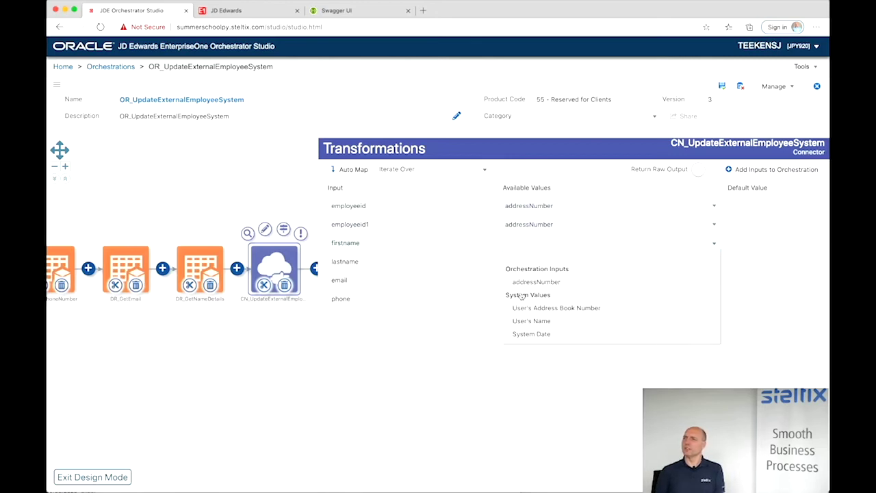
{"action": "scroll", "coordinate": [524, 307], "scroll_direction": "down", "scroll_amount": 2}
{"action": "left_click", "coordinate": [526, 312]}
- Map lastname to lastName, email to electronicAddress, and phone to phoneNumber
{"action": "left_click", "coordinate": [520, 267]}
{"action": "scroll", "coordinate": [521, 322], "scroll_direction": "down", "scroll_amount": 2}
{"action": "scroll", "coordinate": [522, 326], "scroll_direction": "down", "scroll_amount": 1}
{"action": "left_click", "coordinate": [520, 329]}
{"action": "left_click", "coordinate": [519, 283]}
{"action": "scroll", "coordinate": [524, 359], "scroll_direction": "down", "scroll_amount": 3}
{"action": "scroll", "coordinate": [526, 356], "scroll_direction": "down", "scroll_amount": 2}
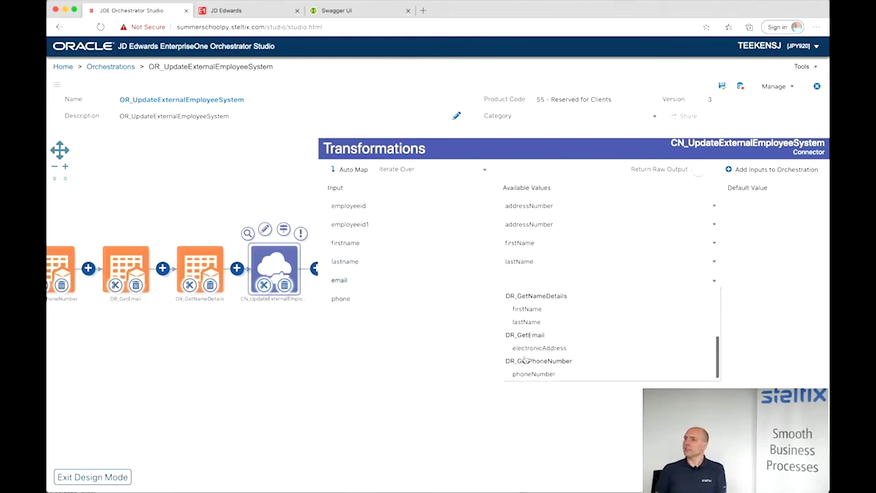
{"action": "left_click", "coordinate": [527, 350]}
{"action": "left_click", "coordinate": [518, 300]}
{"action": "scroll", "coordinate": [525, 359], "scroll_direction": "down", "scroll_amount": 4}
{"action": "scroll", "coordinate": [525, 359], "scroll_direction": "down", "scroll_amount": 2}
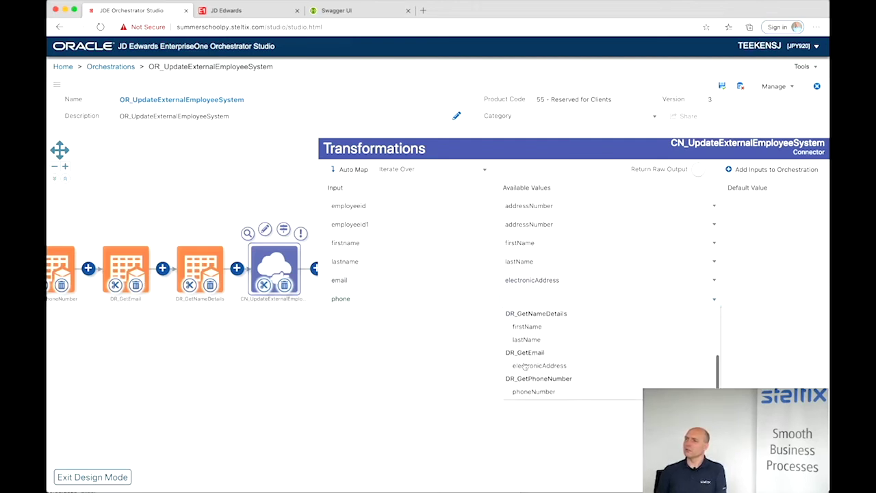
{"action": "left_click", "coordinate": [524, 392]}
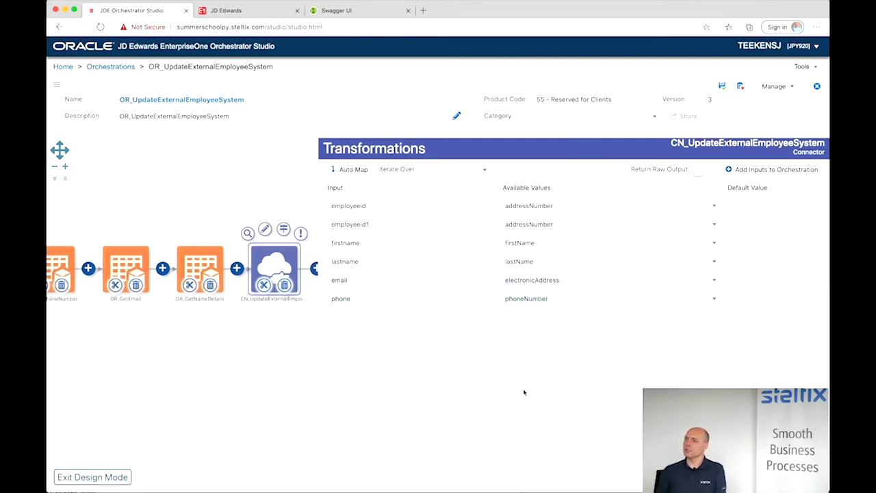
{"action": "left_click", "coordinate": [228, 183]}
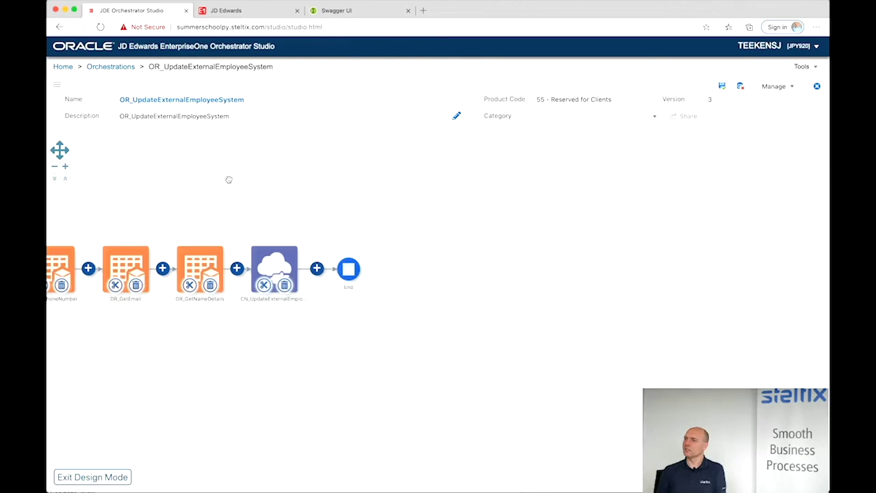
- Save the orchestration and prepare a test run with addressNumber 6001
{"action": "left_click", "coordinate": [723, 87]}
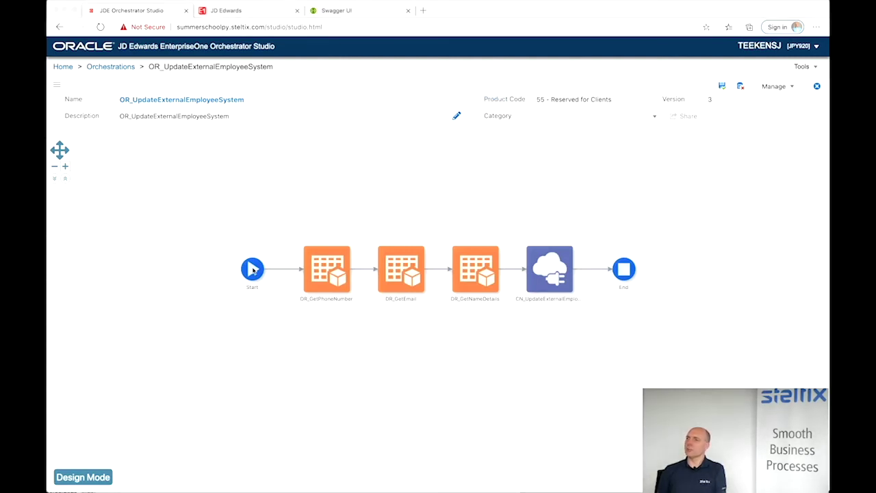
{"action": "mouse_move", "coordinate": [252, 269]}
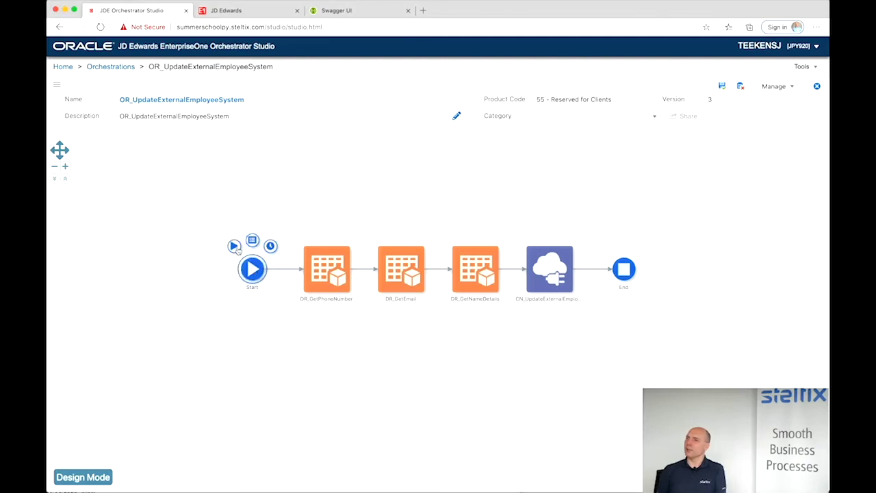
{"action": "left_click", "coordinate": [234, 246]}
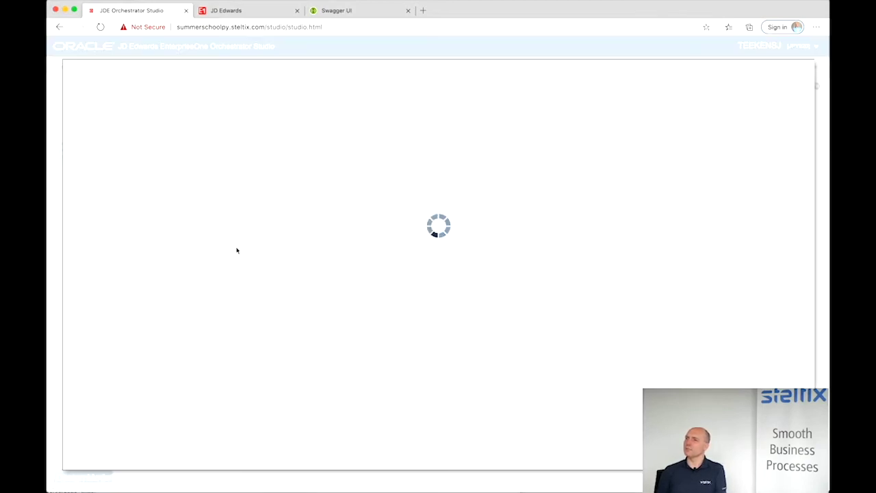
{"action": "left_click", "coordinate": [230, 178]}
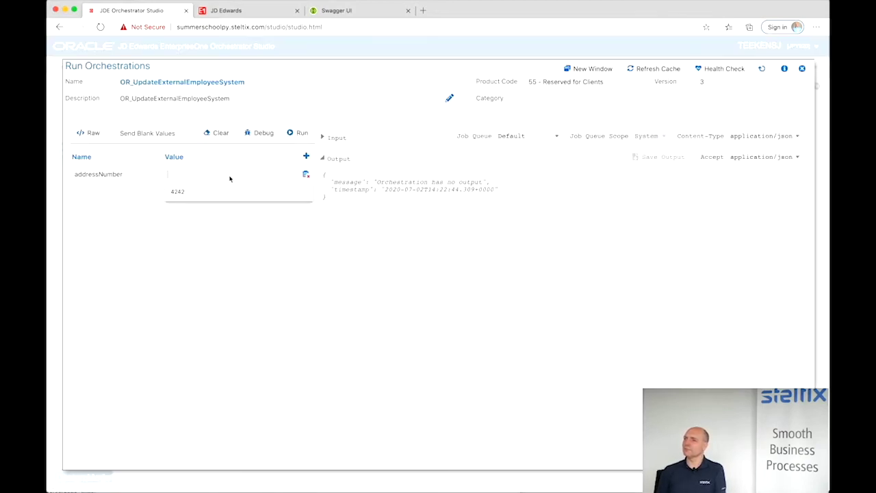
{"action": "type", "text": "6001"}
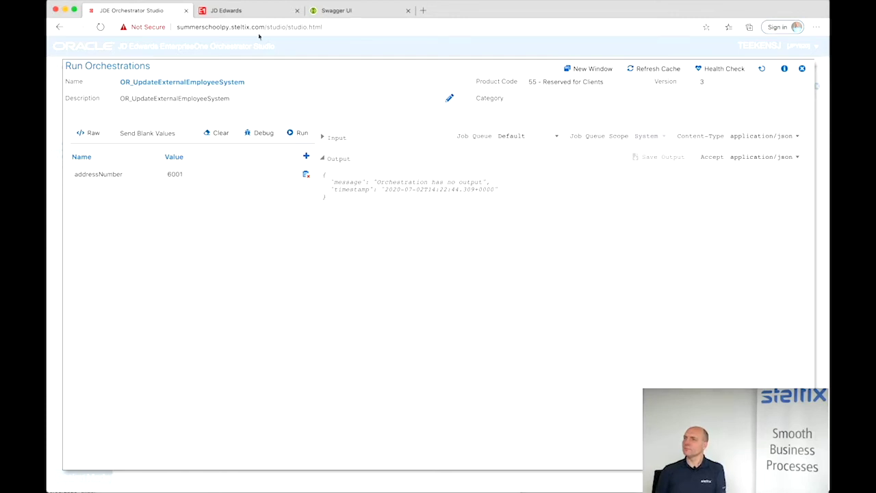
{"action": "left_click", "coordinate": [249, 11]}
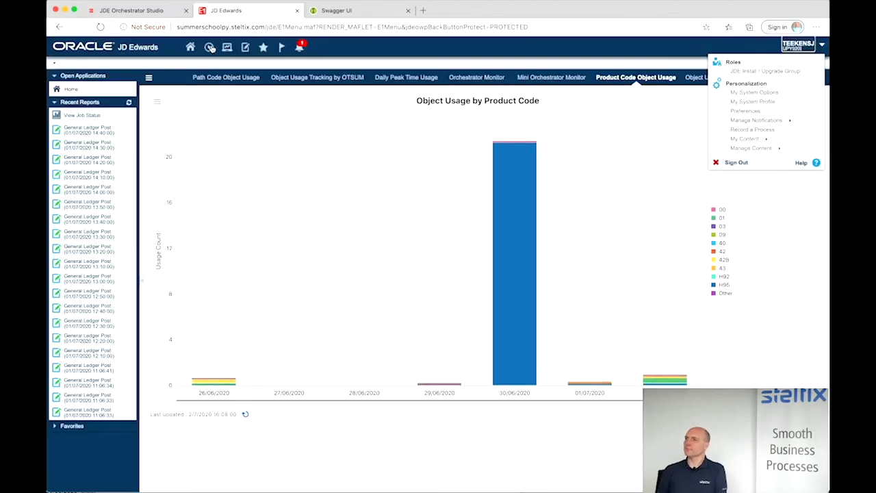
- Launch P01012, find the employee's address record, and open its Who's Who
{"action": "left_click", "coordinate": [209, 47]}
{"action": "type", "text": "p01012"}
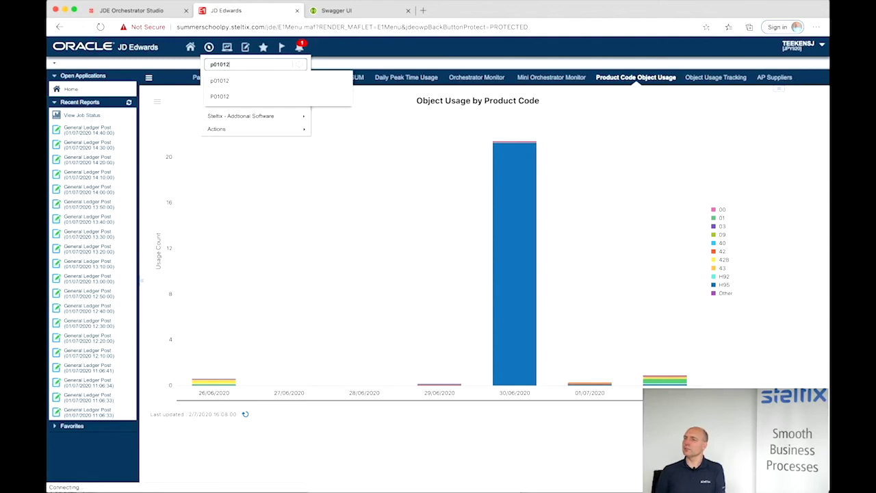
{"action": "key", "text": "Return"}
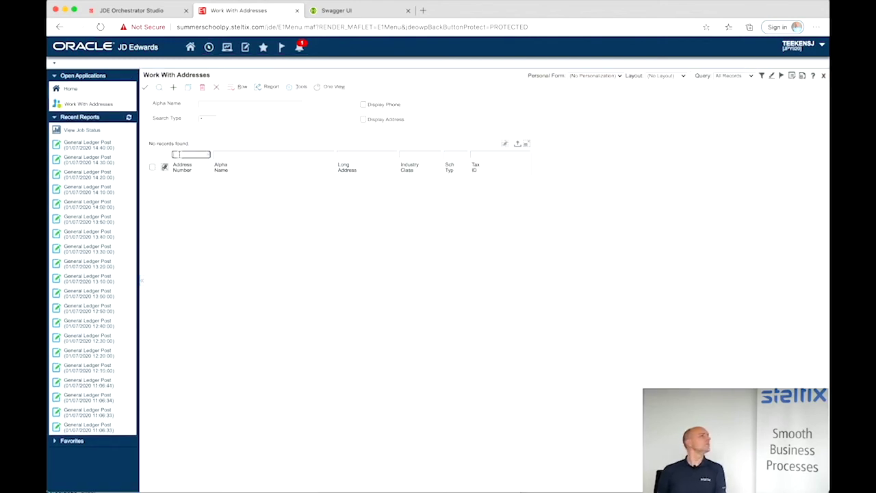
{"action": "left_click", "coordinate": [159, 88]}
{"action": "left_click", "coordinate": [152, 180]}
{"action": "right_click", "coordinate": [154, 183]}
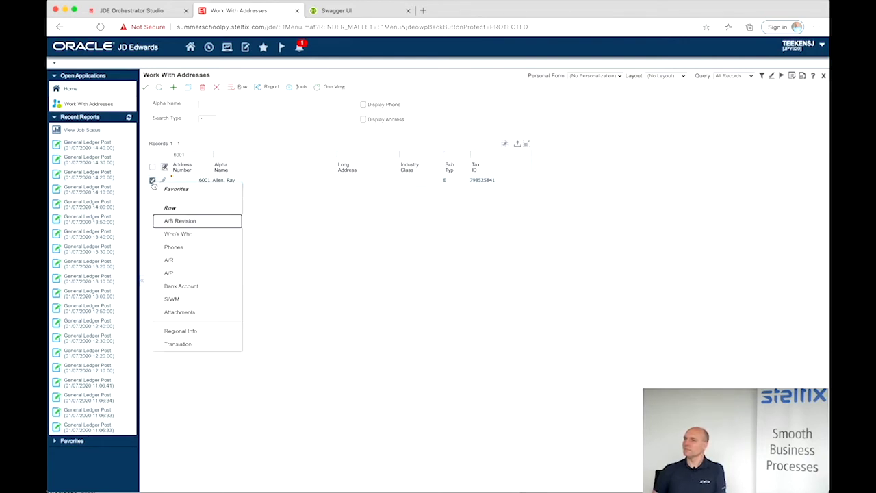
{"action": "left_click", "coordinate": [188, 234]}
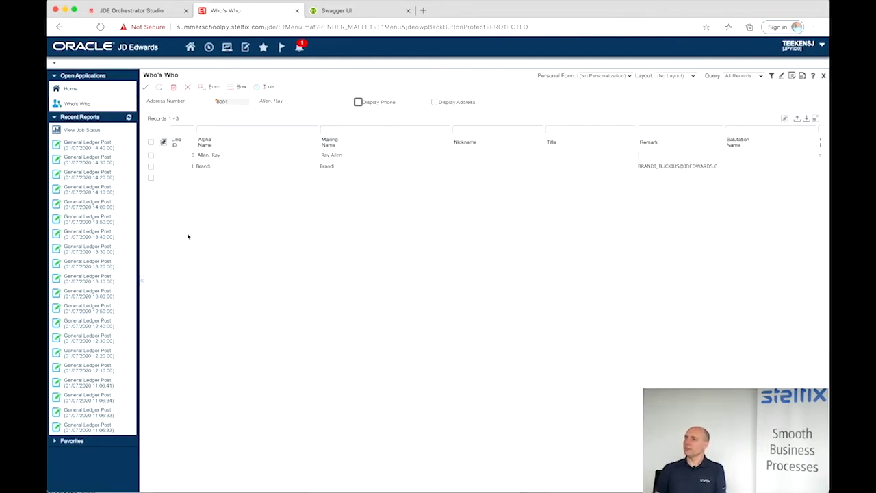
- Review the first contact line's Phones and Email/Internet records, closing each
{"action": "scroll", "coordinate": [580, 171], "scroll_direction": "right", "scroll_amount": 5}
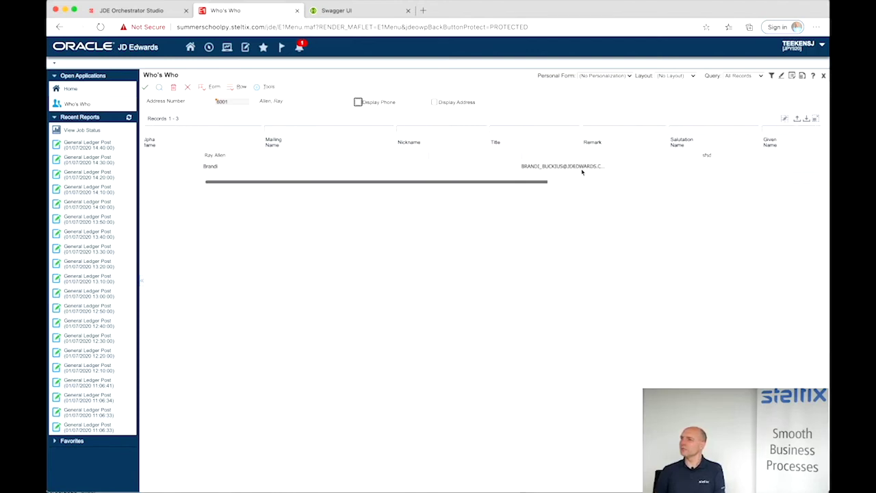
{"action": "scroll", "coordinate": [582, 172], "scroll_direction": "right", "scroll_amount": 10}
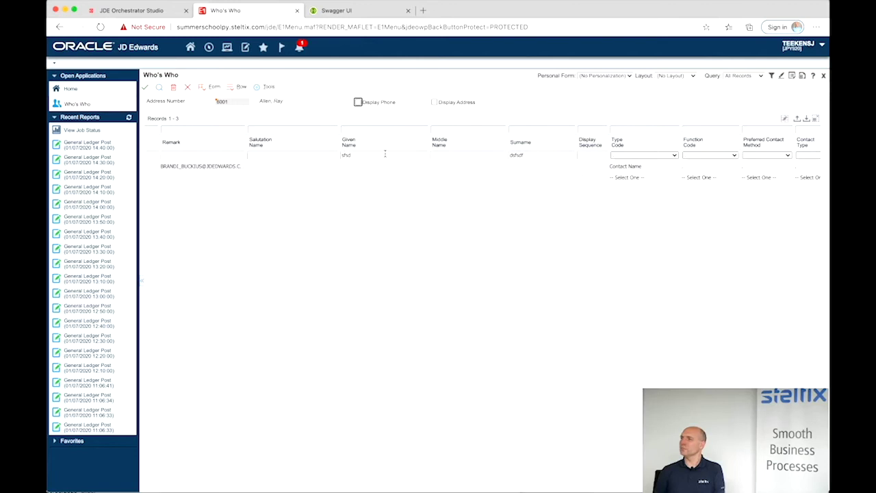
{"action": "scroll", "coordinate": [304, 172], "scroll_direction": "left", "scroll_amount": 10}
{"action": "scroll", "coordinate": [304, 173], "scroll_direction": "left", "scroll_amount": 5}
{"action": "scroll", "coordinate": [156, 162], "scroll_direction": "left", "scroll_amount": 3}
{"action": "left_click", "coordinate": [159, 87]}
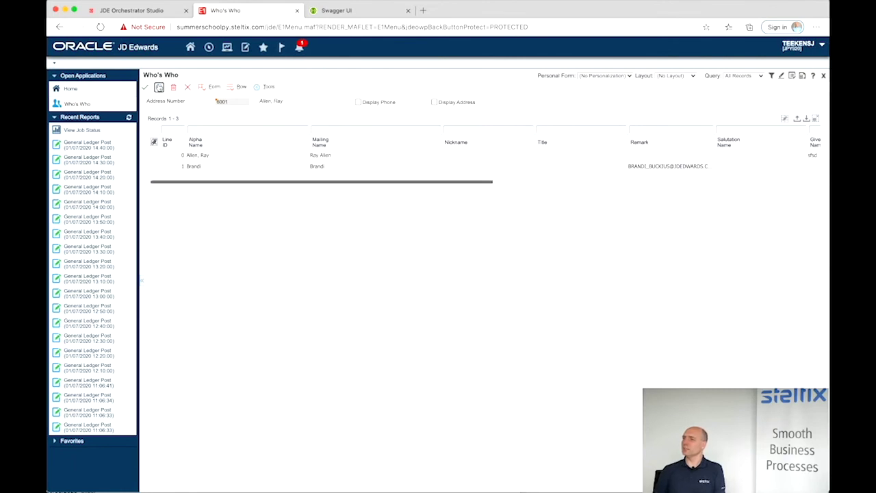
{"action": "right_click", "coordinate": [152, 156]}
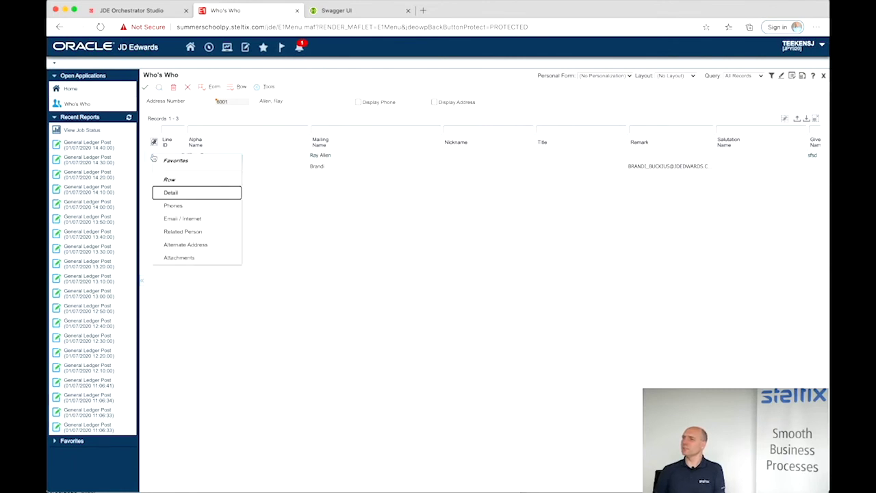
{"action": "left_click", "coordinate": [172, 207]}
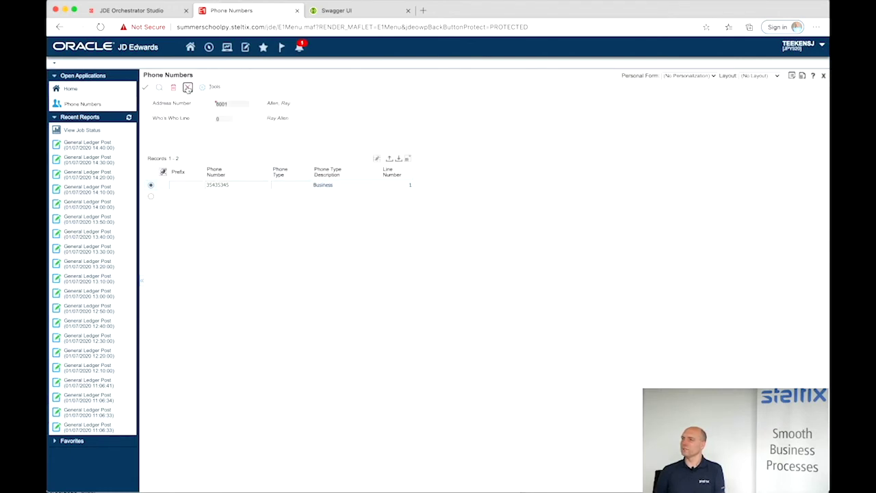
{"action": "left_click", "coordinate": [189, 90]}
{"action": "right_click", "coordinate": [152, 157]}
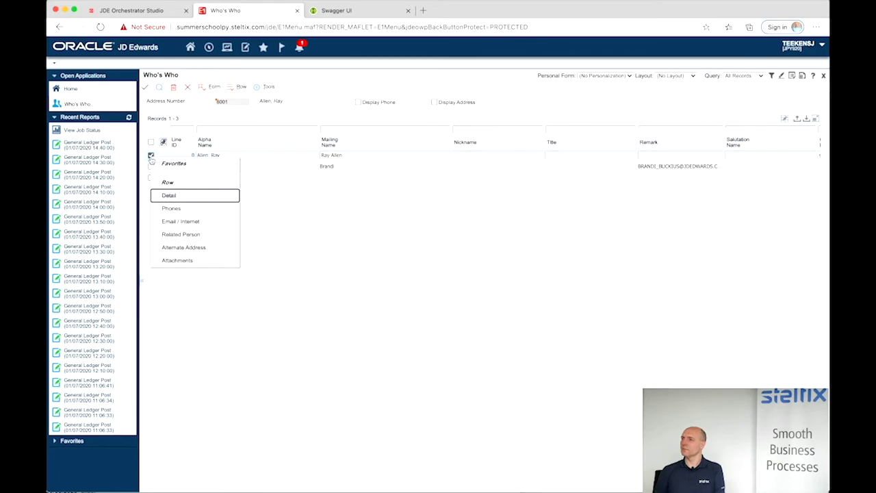
{"action": "left_click", "coordinate": [166, 222]}
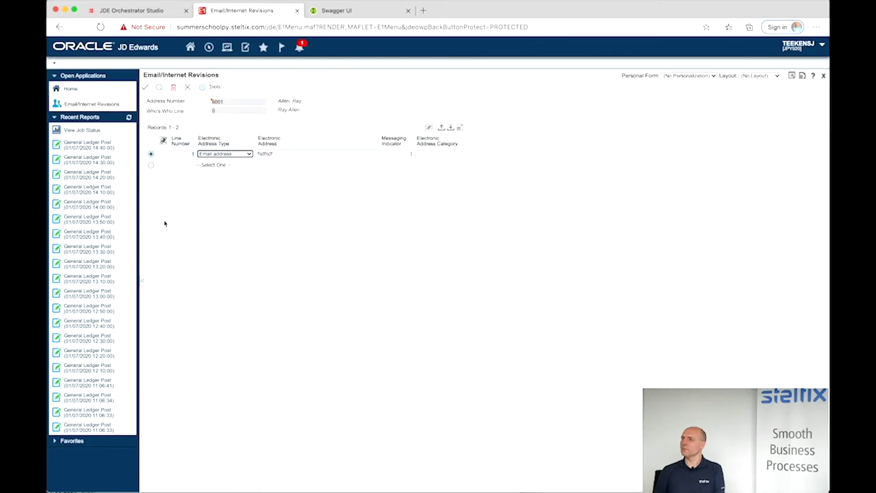
{"action": "left_click", "coordinate": [187, 89]}
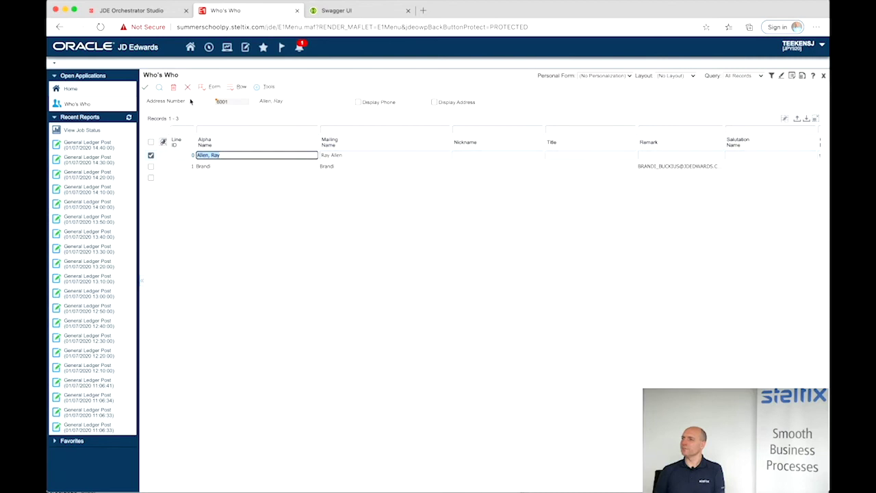
- Run the orchestration test for 6001 and review the 200 OK JSON with phone, e-mail and name
{"action": "left_click", "coordinate": [155, 13]}
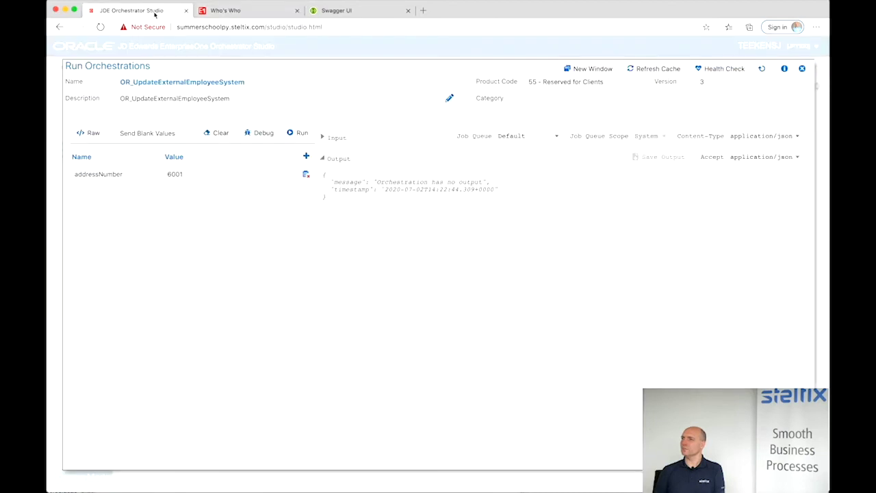
{"action": "left_click", "coordinate": [298, 133]}
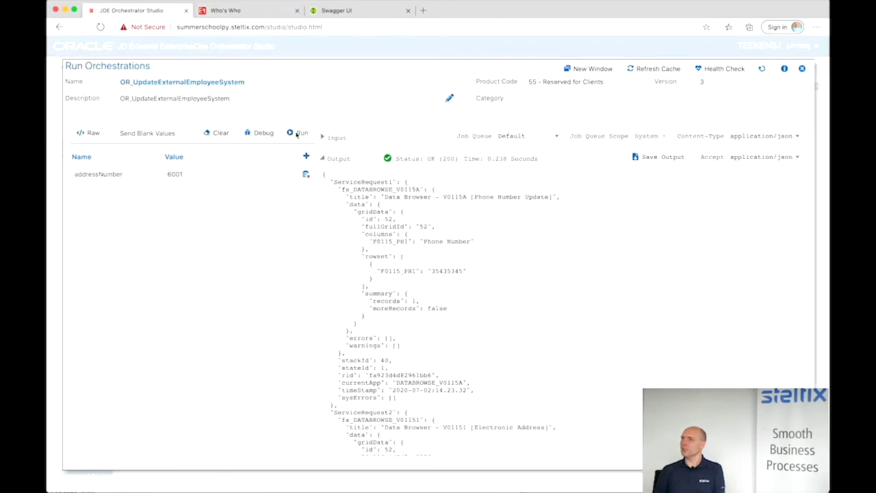
{"action": "scroll", "coordinate": [431, 329], "scroll_direction": "down", "scroll_amount": 10}
{"action": "scroll", "coordinate": [430, 329], "scroll_direction": "up", "scroll_amount": 5}
{"action": "scroll", "coordinate": [431, 328], "scroll_direction": "down", "scroll_amount": 1}
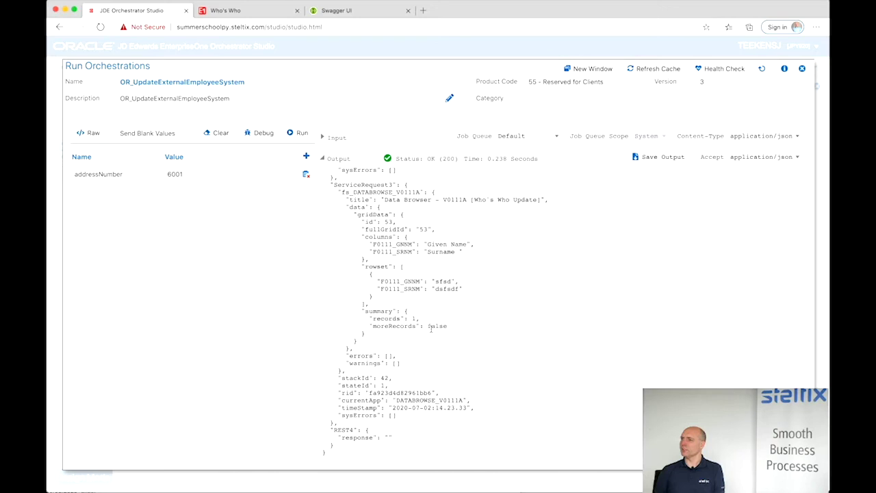
{"action": "scroll", "coordinate": [431, 329], "scroll_direction": "up", "scroll_amount": 15}
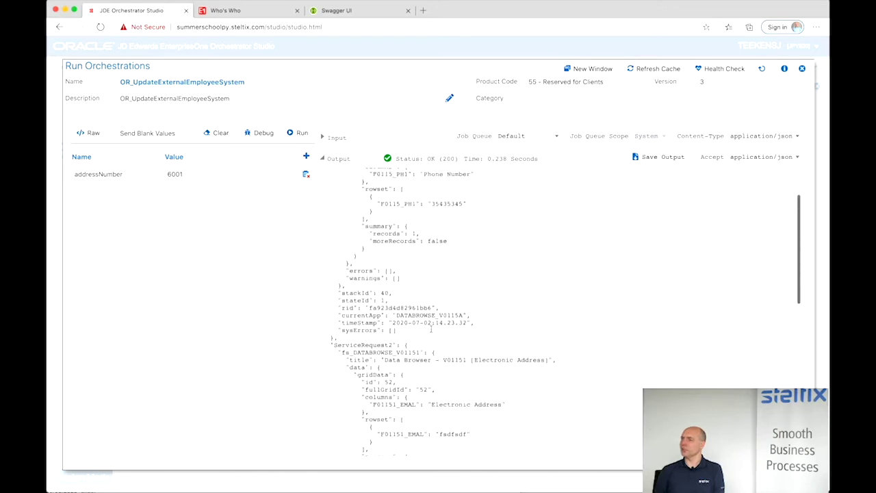
{"action": "left_click", "coordinate": [351, 11]}
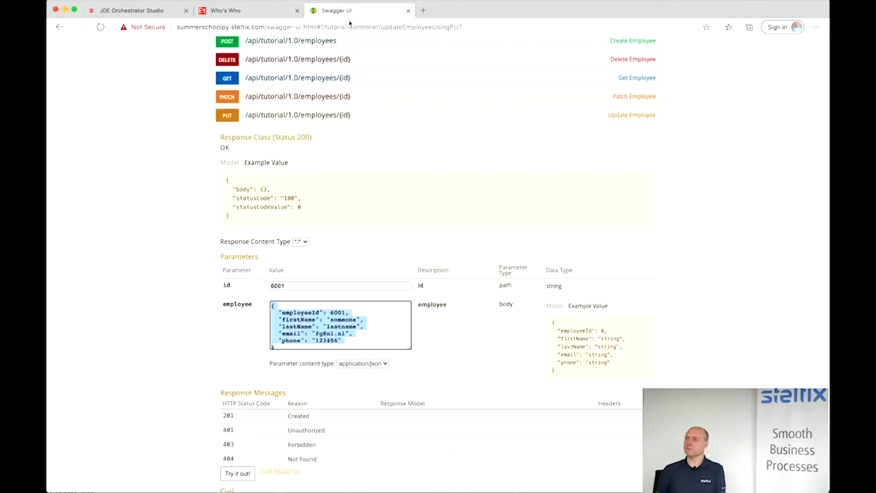
- Send GET /employees/{id} for employee 6001 and check the updated name, e-mail and phone
{"action": "scroll", "coordinate": [277, 153], "scroll_direction": "up", "scroll_amount": 3}
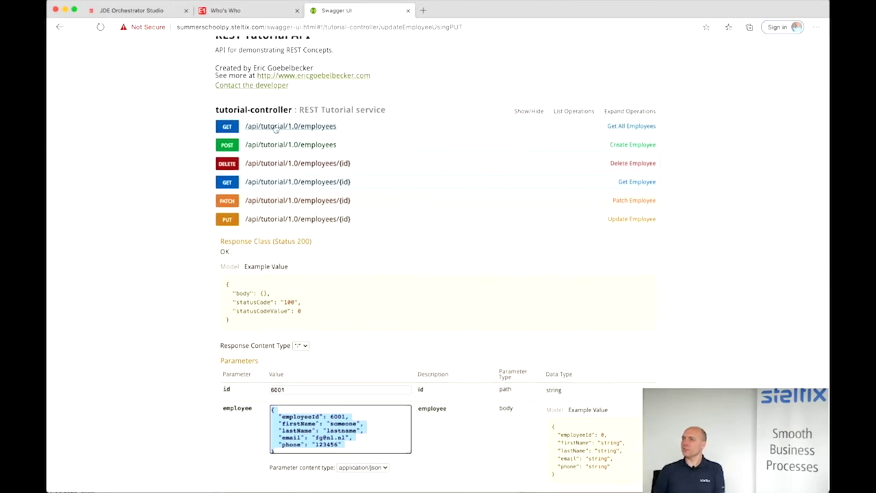
{"action": "left_click", "coordinate": [276, 127]}
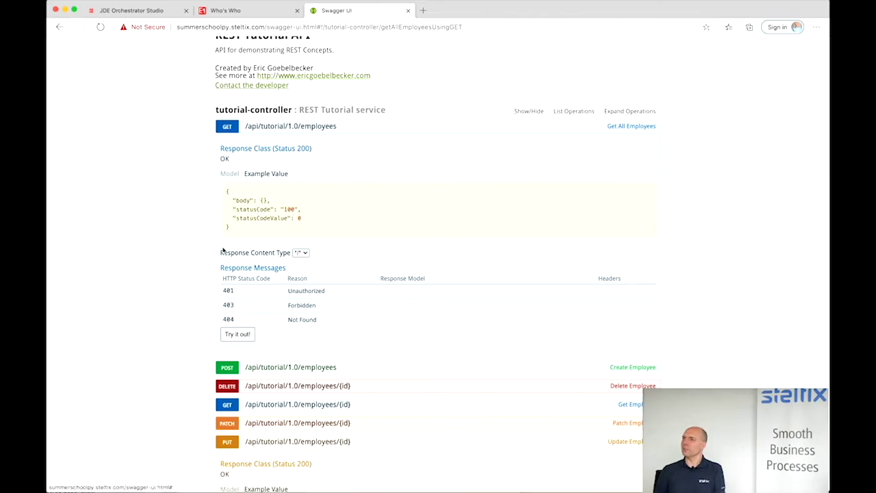
{"action": "left_click", "coordinate": [276, 404]}
{"action": "scroll", "coordinate": [276, 408], "scroll_direction": "down", "scroll_amount": 1}
{"action": "scroll", "coordinate": [276, 408], "scroll_direction": "down", "scroll_amount": 3}
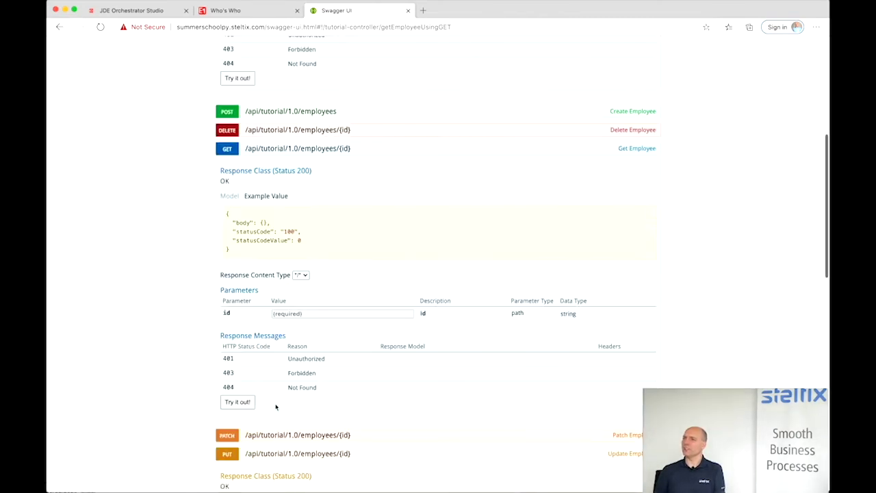
{"action": "left_click", "coordinate": [286, 314]}
{"action": "left_click", "coordinate": [285, 345]}
{"action": "left_click", "coordinate": [243, 402]}
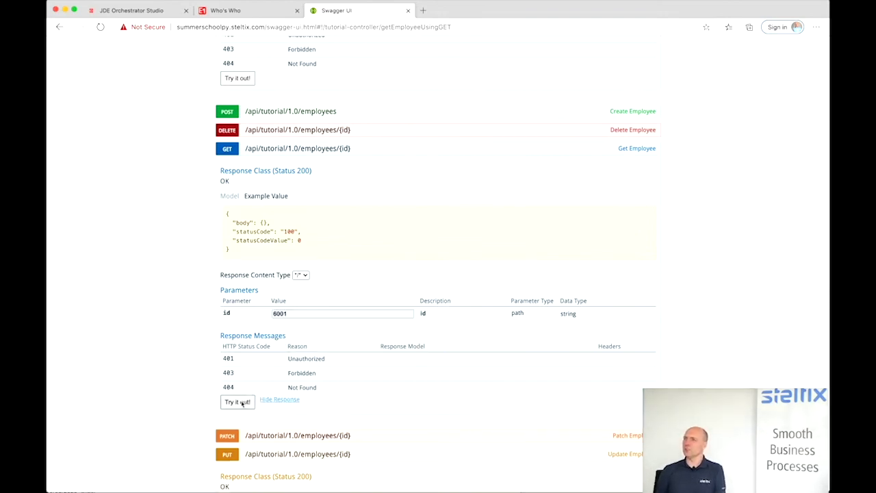
{"action": "scroll", "coordinate": [241, 403], "scroll_direction": "down", "scroll_amount": 3}
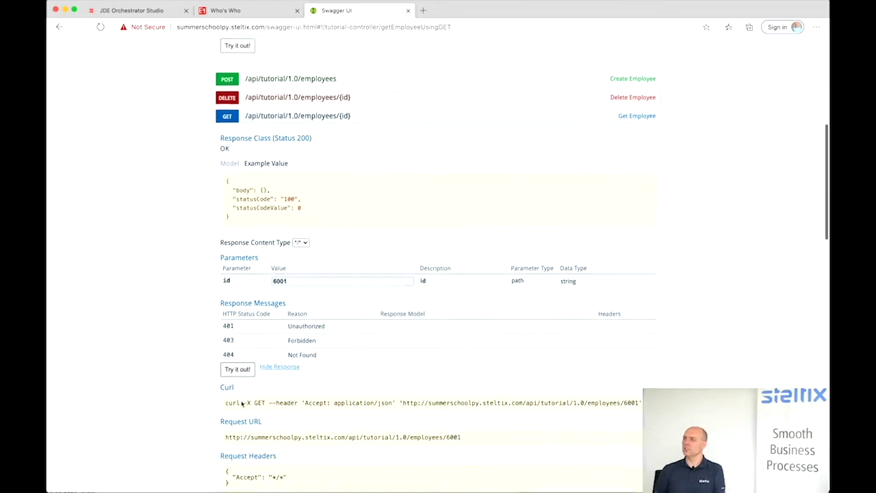
{"action": "scroll", "coordinate": [242, 403], "scroll_direction": "down", "scroll_amount": 1}
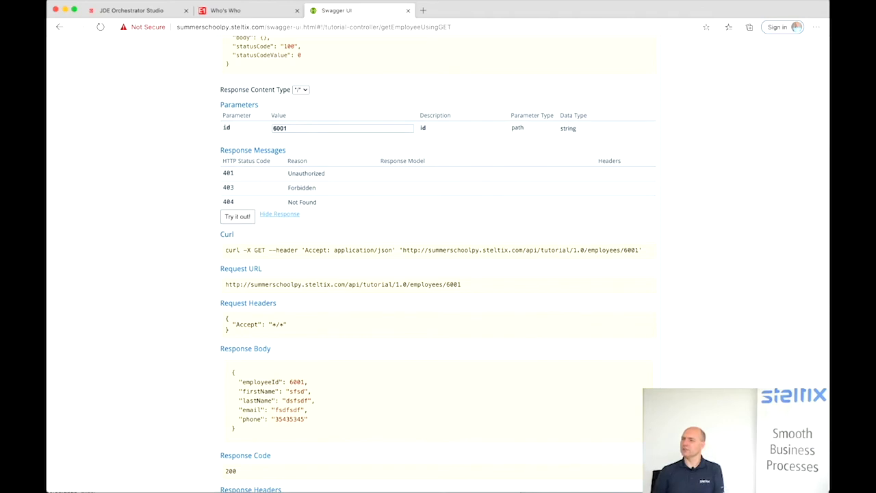
{"action": "scroll", "coordinate": [270, 253], "scroll_direction": "up", "scroll_amount": 5}
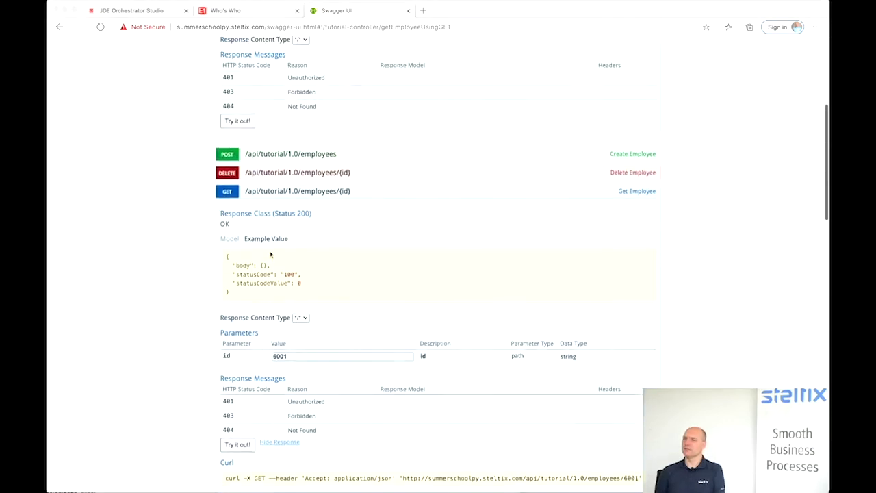
{"action": "scroll", "coordinate": [271, 255], "scroll_direction": "up", "scroll_amount": 2}
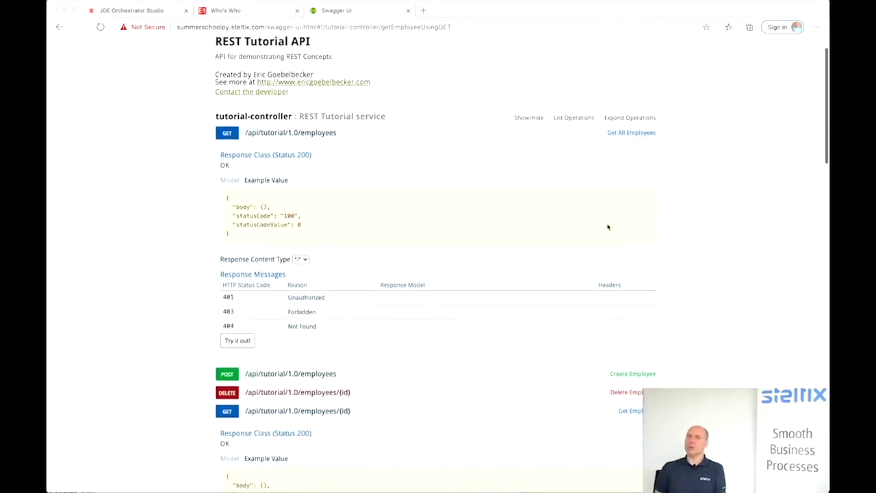
- Close the Run Orchestrations panel and return to the Orchestrator Studio home page
{"action": "left_click", "coordinate": [227, 133]}
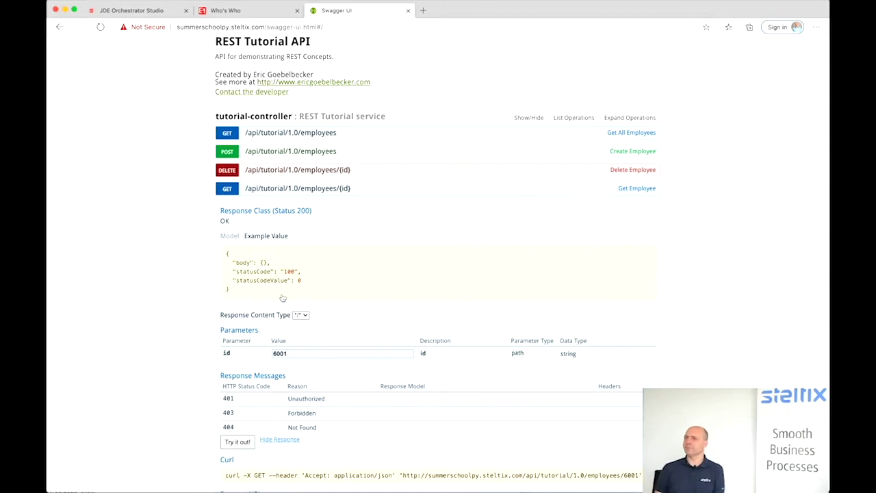
{"action": "scroll", "coordinate": [282, 297], "scroll_direction": "down", "scroll_amount": 3}
{"action": "scroll", "coordinate": [282, 298], "scroll_direction": "down", "scroll_amount": 4}
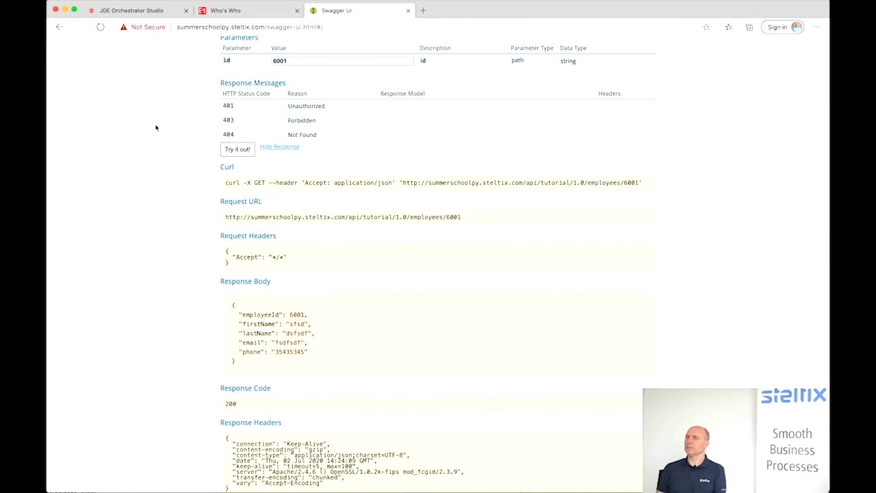
{"action": "left_click", "coordinate": [147, 14]}
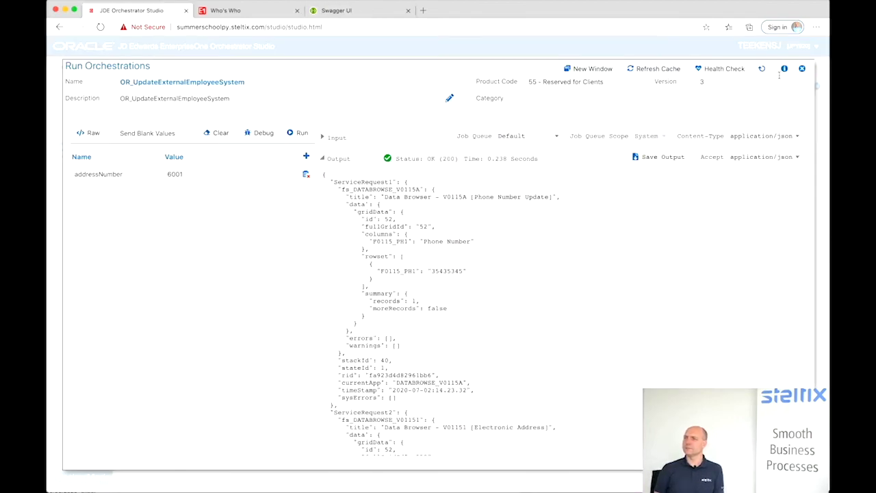
{"action": "left_click", "coordinate": [803, 70]}
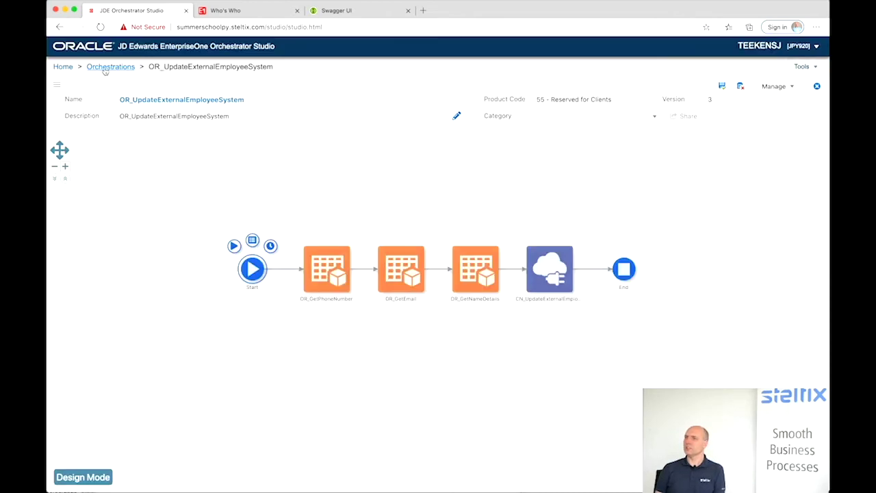
{"action": "left_click", "coordinate": [63, 66]}
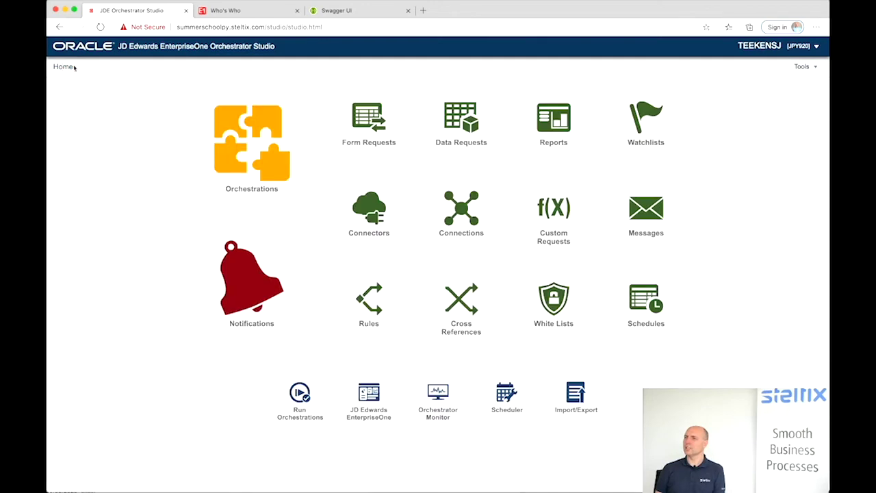
- Cancel out of Who's Who and Work With Addresses, then open the user menu
{"action": "left_click", "coordinate": [239, 13]}
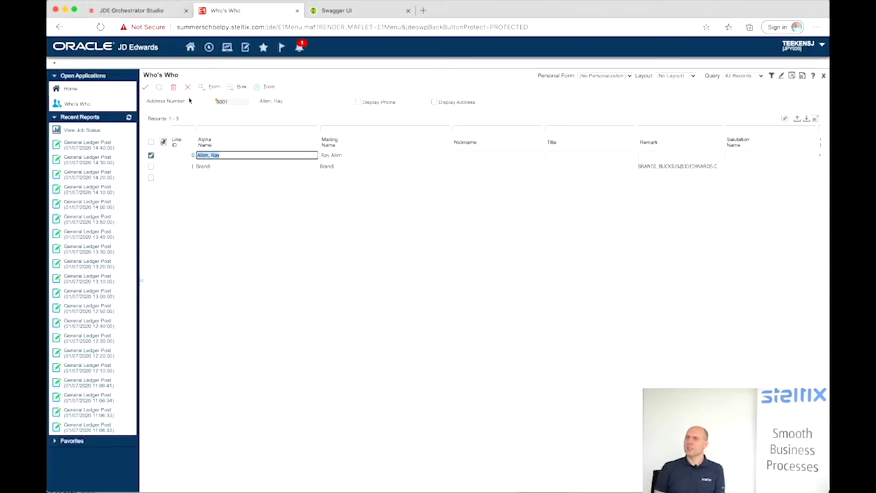
{"action": "left_click", "coordinate": [188, 87]}
{"action": "left_click", "coordinate": [215, 89]}
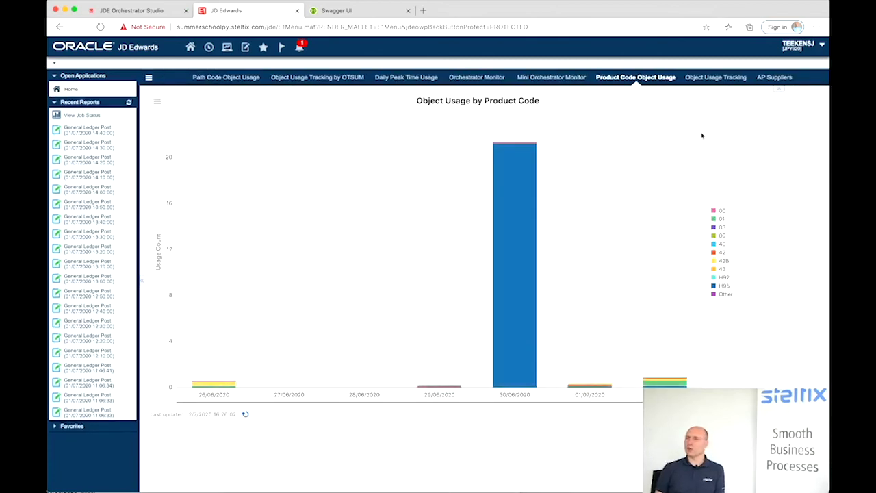
{"action": "left_click", "coordinate": [823, 45]}
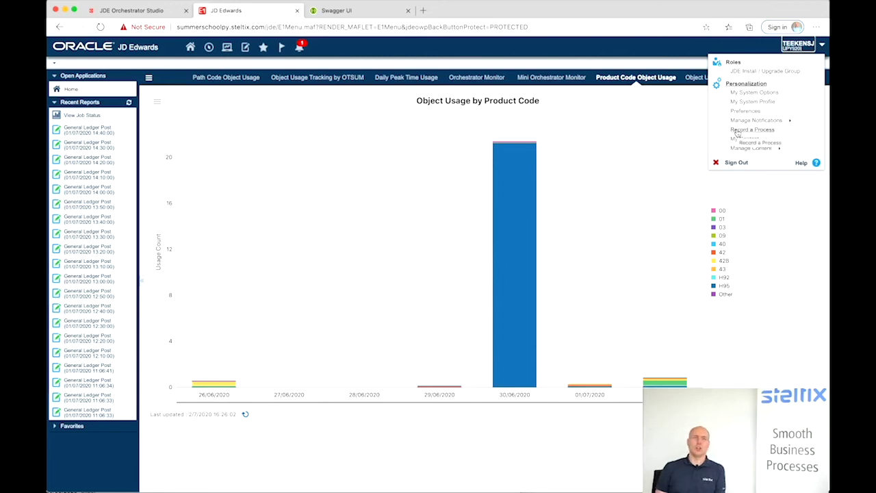
- Start a process recording, then open Who's Who for address 6001 via P01012
{"action": "left_click", "coordinate": [752, 130]}
{"action": "left_click", "coordinate": [401, 70]}
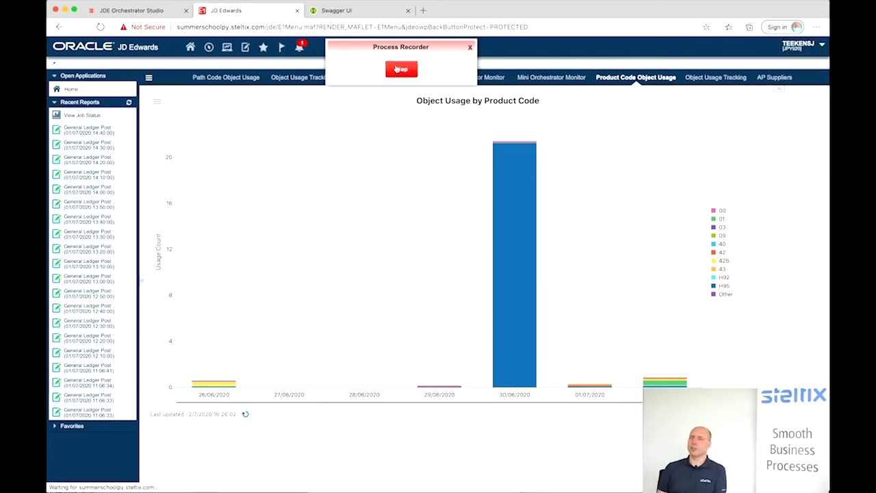
{"action": "left_click", "coordinate": [209, 48]}
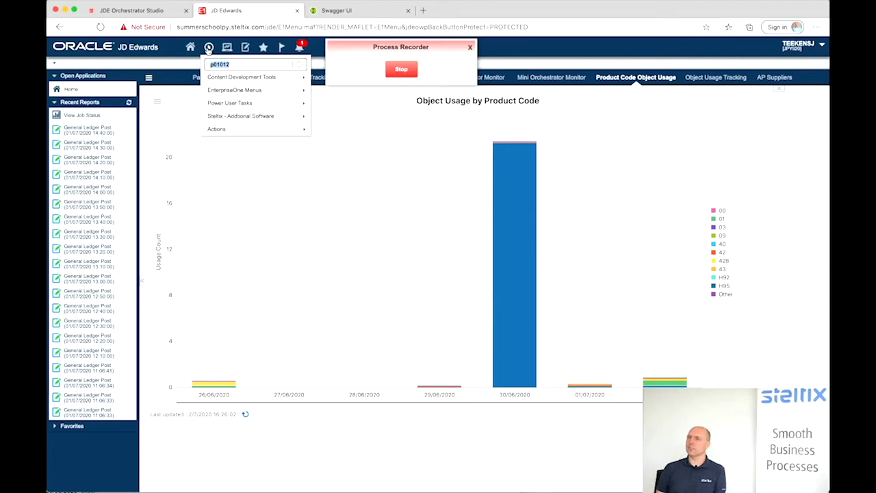
{"action": "key", "text": "Return"}
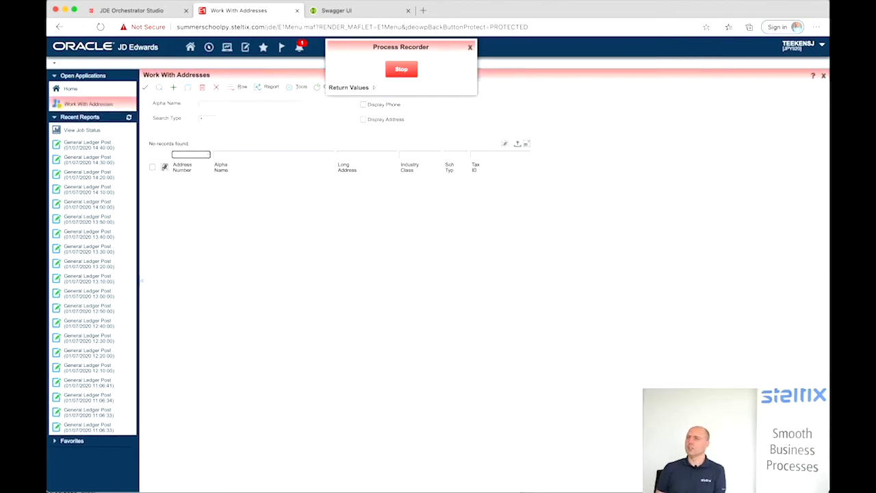
{"action": "left_click", "coordinate": [162, 87]}
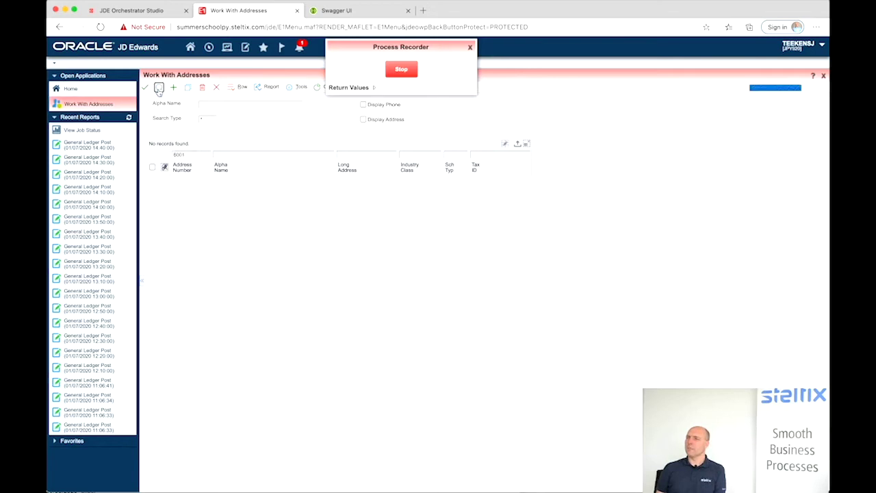
{"action": "right_click", "coordinate": [152, 181]}
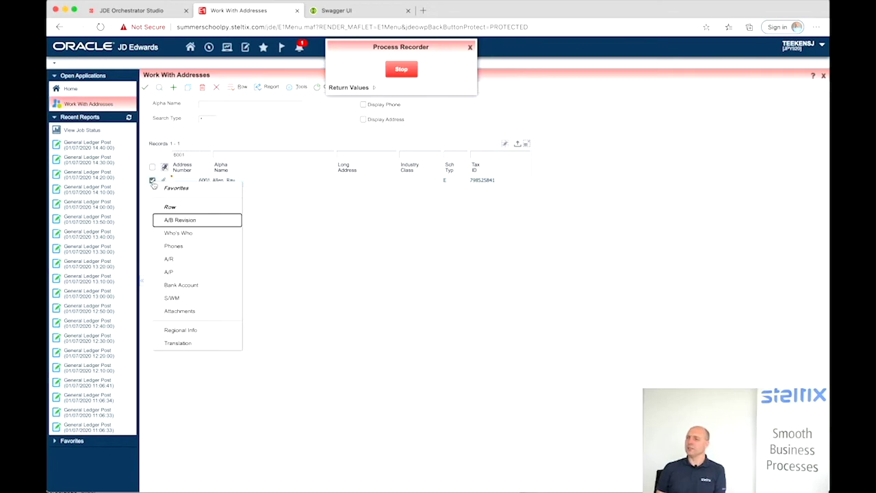
{"action": "left_click", "coordinate": [174, 233]}
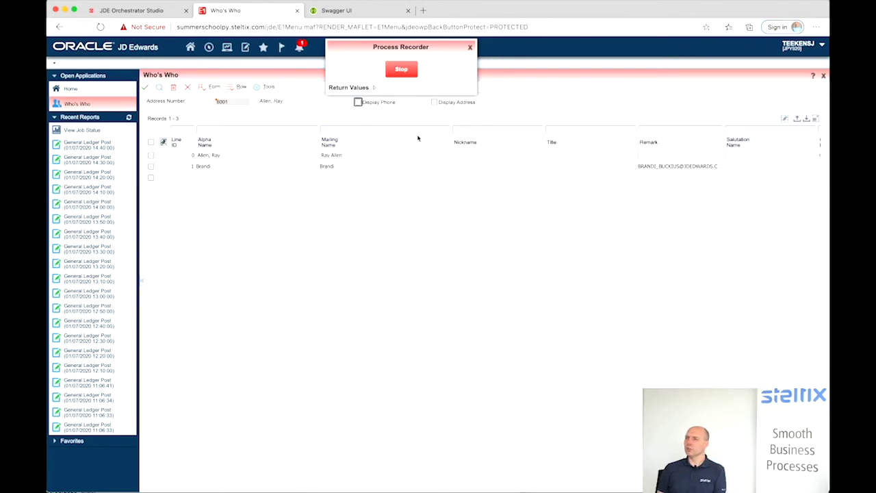
- Change the contact's Given Name to testfirst and Surname to testlast
{"action": "scroll", "coordinate": [496, 157], "scroll_direction": "right", "scroll_amount": 3}
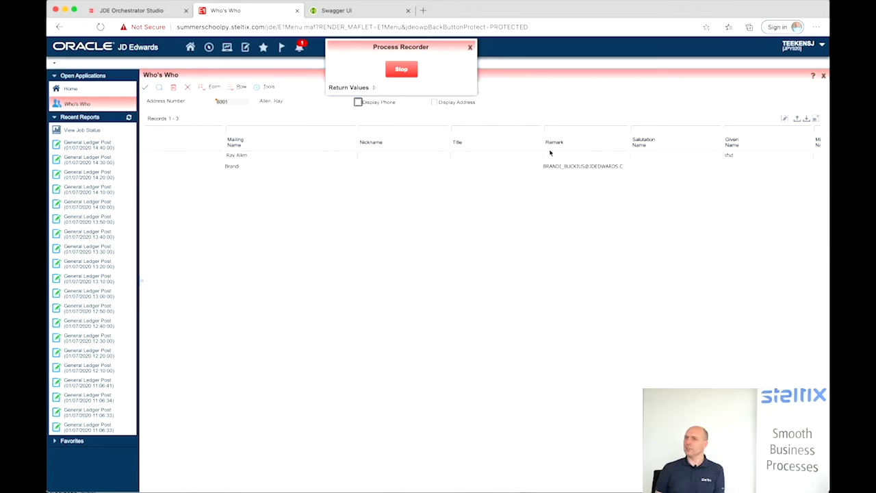
{"action": "scroll", "coordinate": [549, 150], "scroll_direction": "right", "scroll_amount": 2}
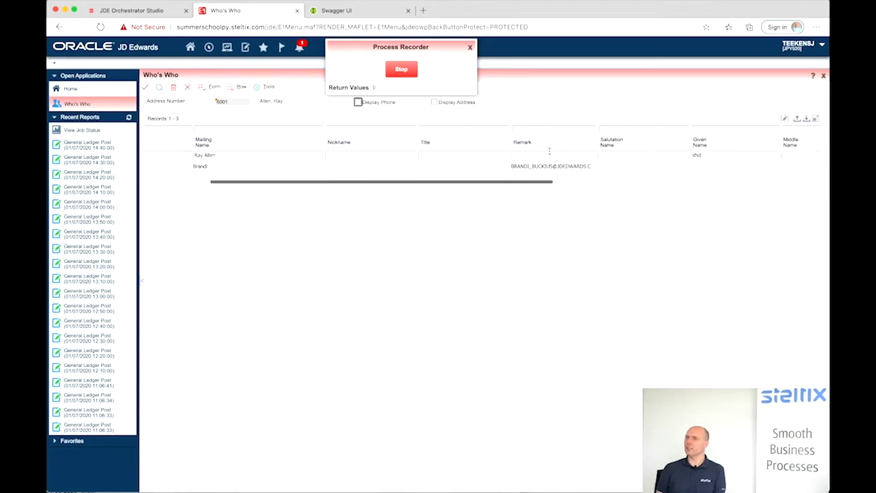
{"action": "left_click", "coordinate": [708, 155]}
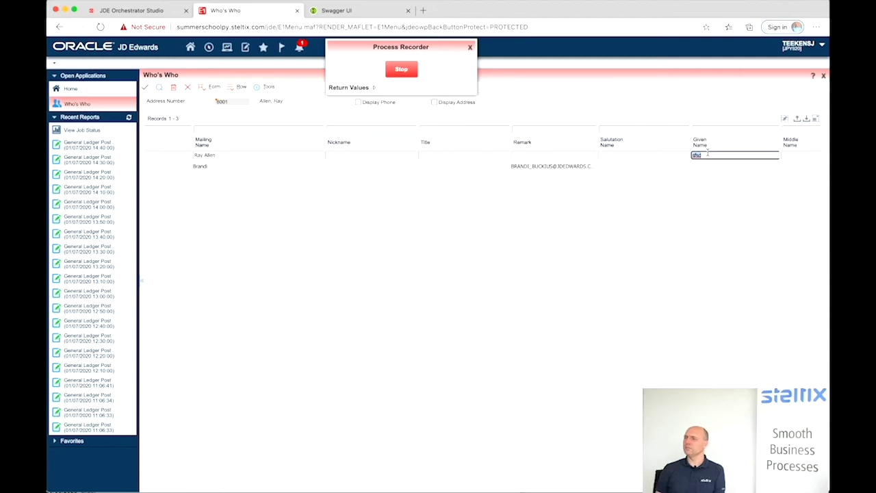
{"action": "type", "text": "testfirst"}
{"action": "key", "text": "Tab"}
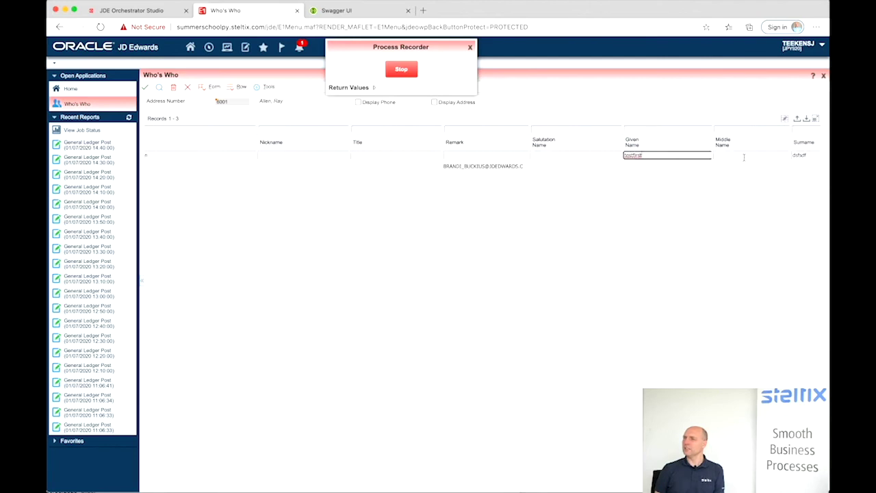
{"action": "left_click", "coordinate": [806, 155]}
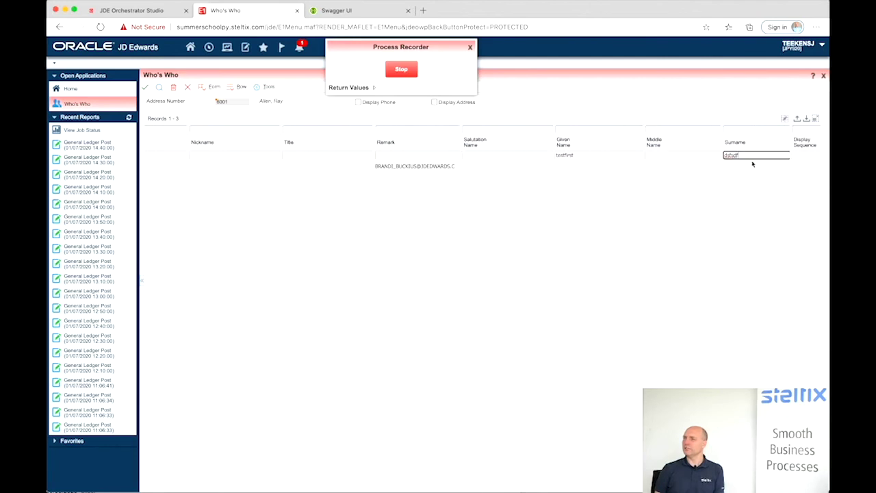
{"action": "left_click_drag", "start_coordinate": [745, 155], "coordinate": [712, 154]}
{"action": "key", "text": "BackSpace"}
- Open the Phones form for the first contact line
{"action": "scroll", "coordinate": [222, 153], "scroll_direction": "left", "scroll_amount": 2}
{"action": "scroll", "coordinate": [222, 153], "scroll_direction": "left", "scroll_amount": 5}
{"action": "right_click", "coordinate": [153, 158]}
{"action": "left_click", "coordinate": [173, 207]}
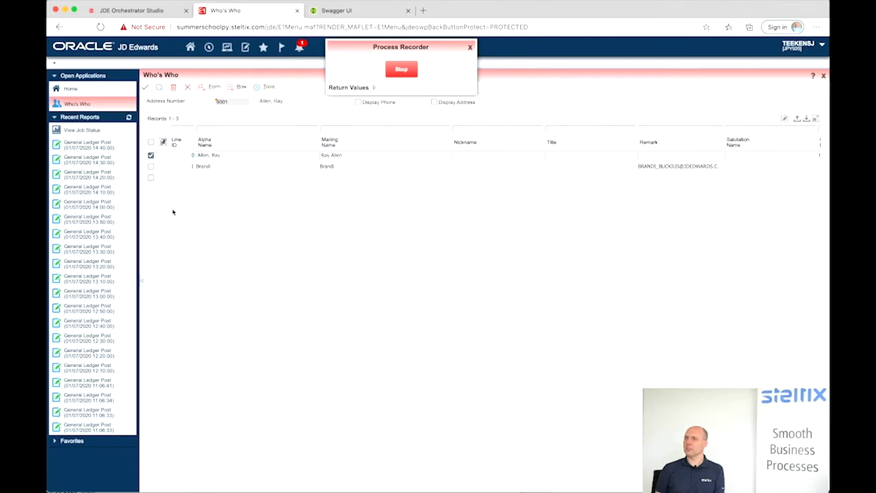
- Replace the contact's phone number with the new value and commit it
{"action": "left_click", "coordinate": [236, 186]}
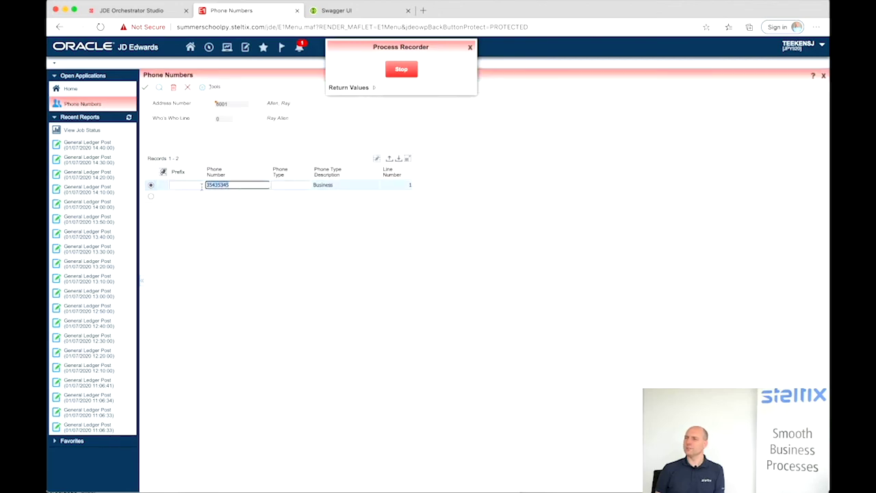
{"action": "type", "text": "1234"}
{"action": "key", "text": "Return"}
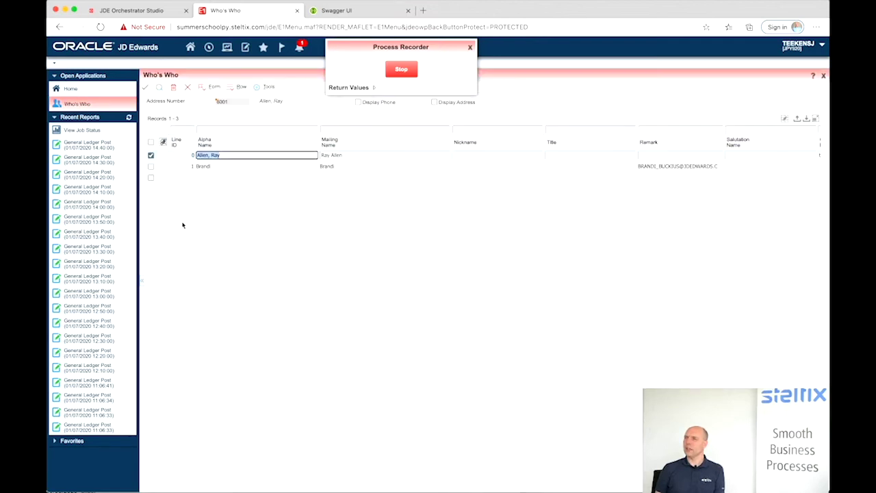
- Replace the contact's e-mail with a sample address and save the Who's Who changes
{"action": "right_click", "coordinate": [151, 157]}
{"action": "left_click", "coordinate": [169, 222]}
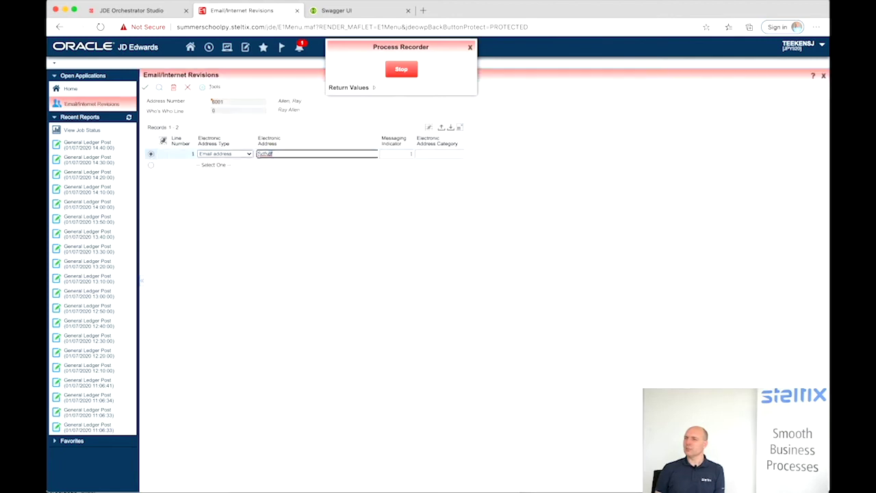
{"action": "type", "text": "test@mail.com"}
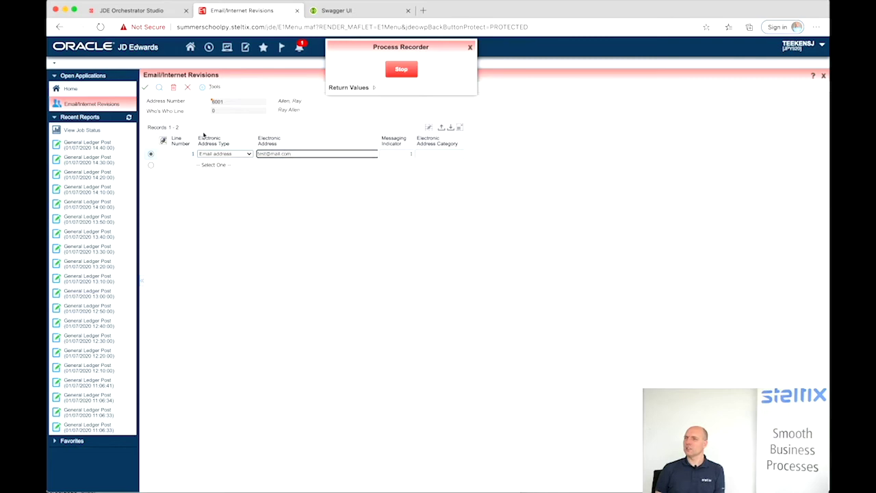
{"action": "left_click", "coordinate": [146, 90]}
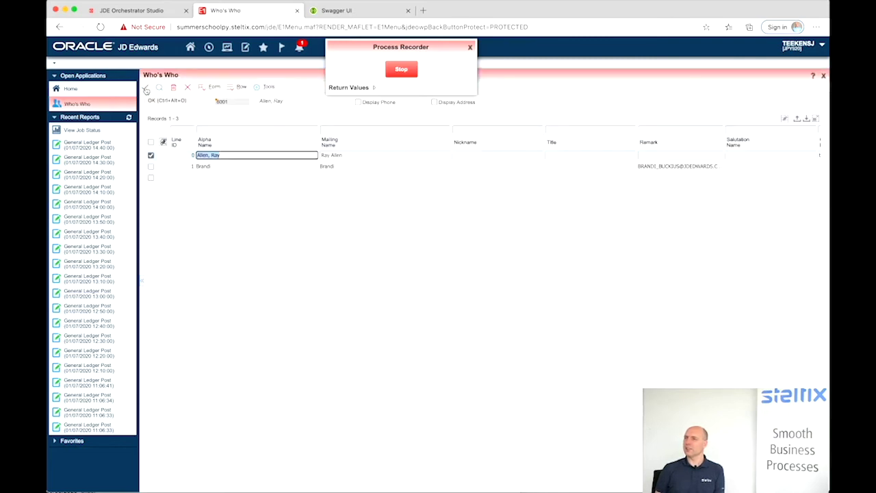
{"action": "left_click", "coordinate": [145, 89]}
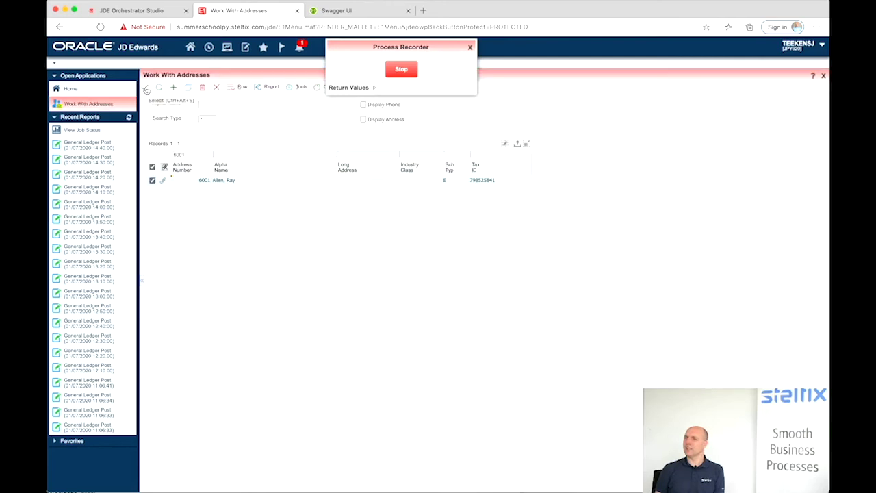
- Stop the process recording, save it as FR_UpdateEmployeeData, and close the recorder
{"action": "left_click", "coordinate": [403, 69]}
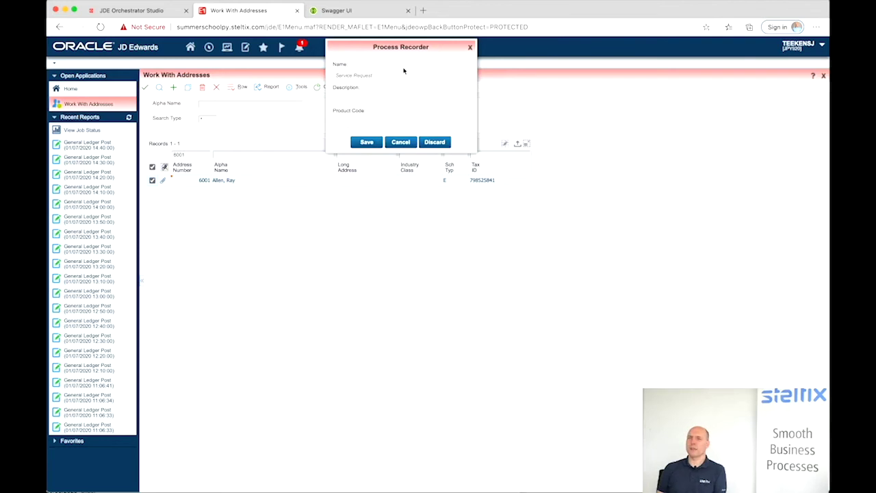
{"action": "left_click", "coordinate": [389, 73]}
{"action": "type", "text": "FR"}
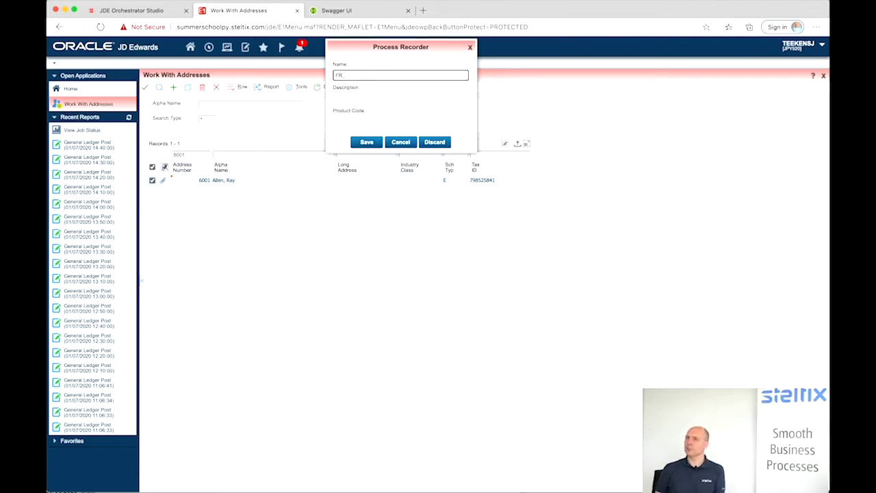
{"action": "type", "text": "_Update"}
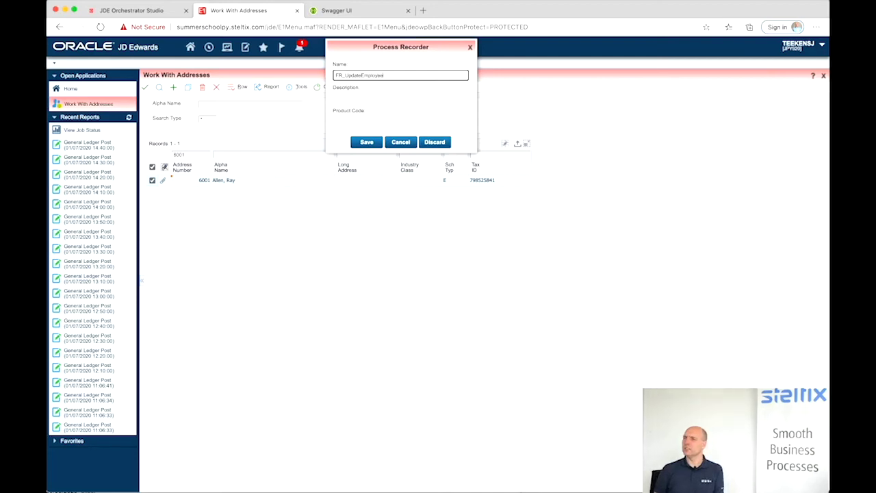
{"action": "type", "text": "EmployeeData"}
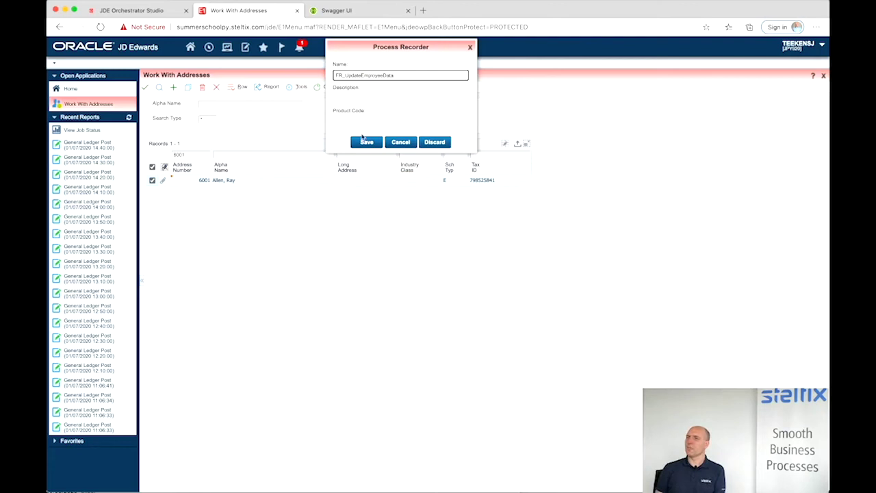
{"action": "left_click", "coordinate": [363, 144]}
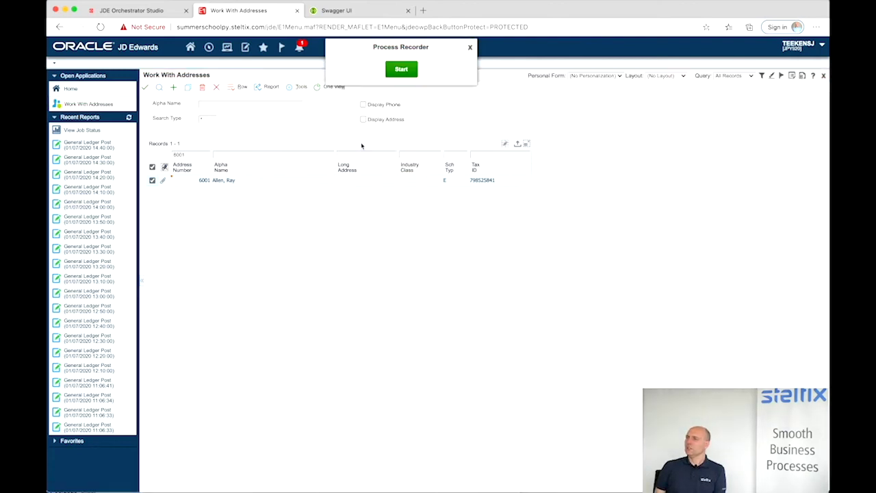
{"action": "left_click", "coordinate": [470, 47]}
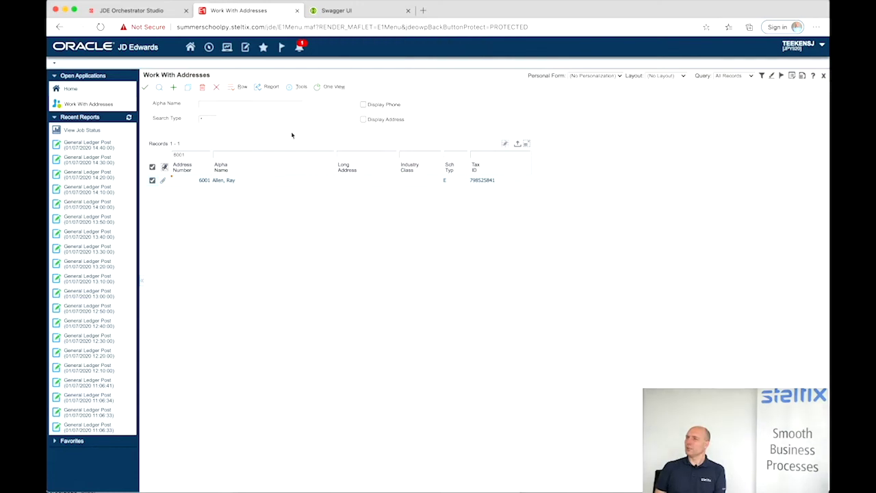
{"action": "left_click", "coordinate": [163, 11]}
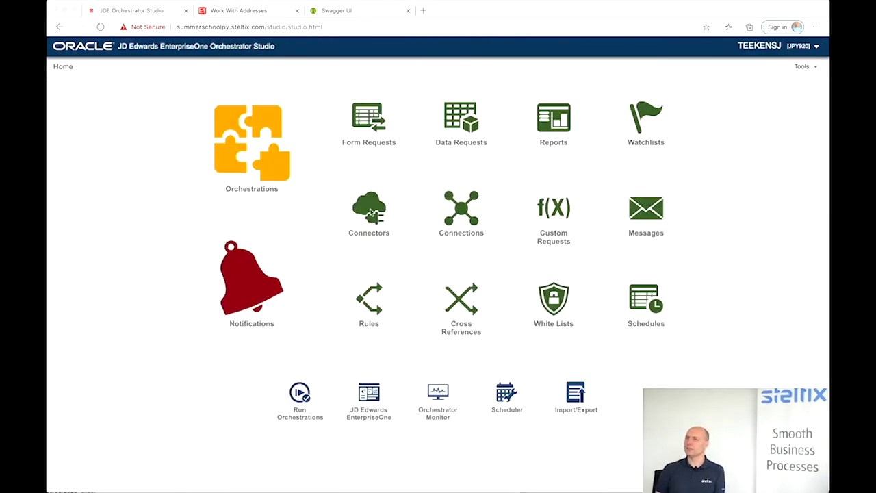
- Expand GET /employees/{id} and select the 6001 JSON response body
{"action": "left_click", "coordinate": [341, 13]}
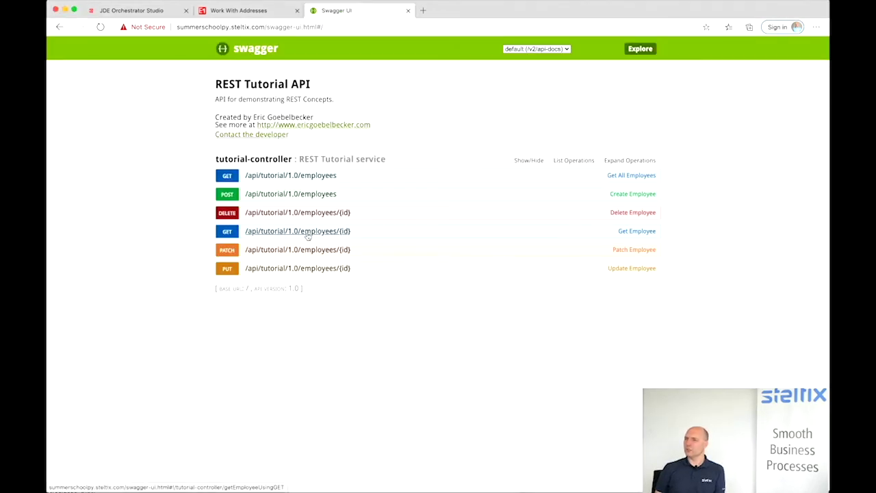
{"action": "left_click", "coordinate": [232, 237]}
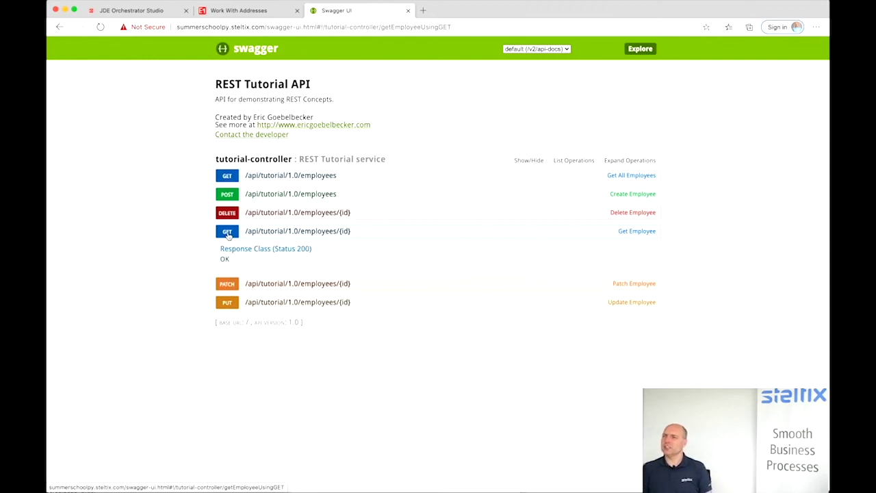
{"action": "scroll", "coordinate": [274, 352], "scroll_direction": "down", "scroll_amount": 3}
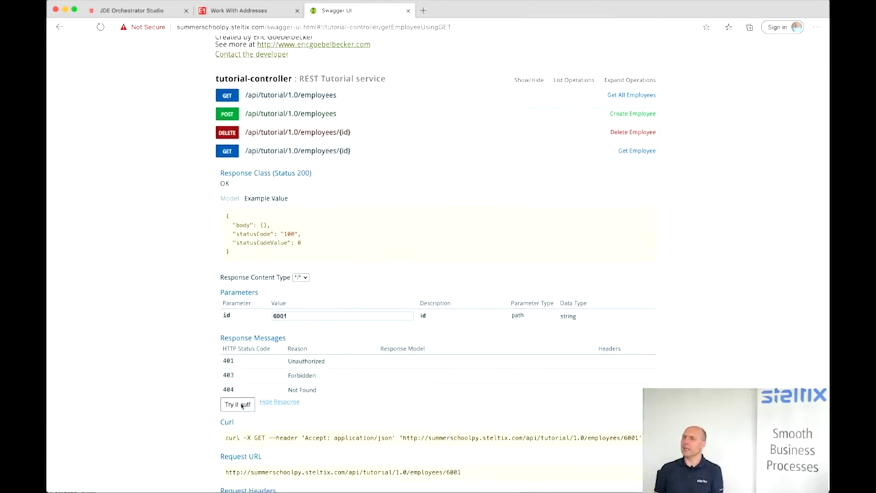
{"action": "scroll", "coordinate": [241, 405], "scroll_direction": "down", "scroll_amount": 5}
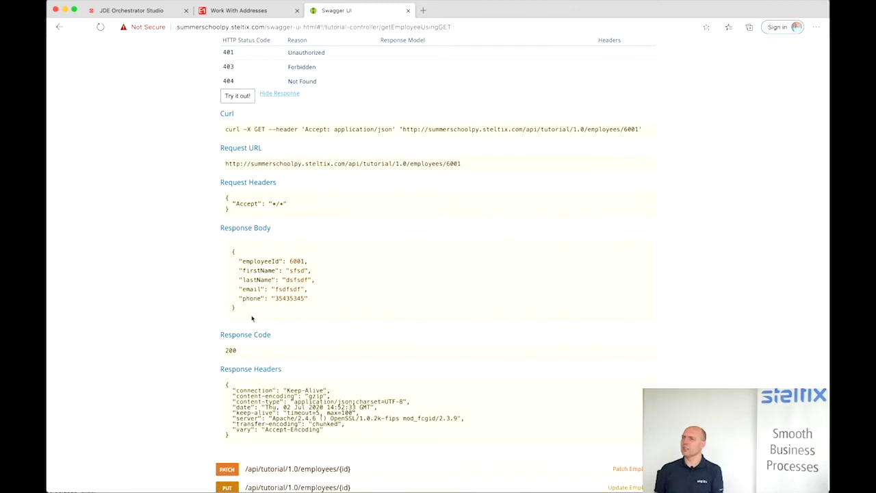
{"action": "left_click_drag", "start_coordinate": [252, 318], "coordinate": [227, 249]}
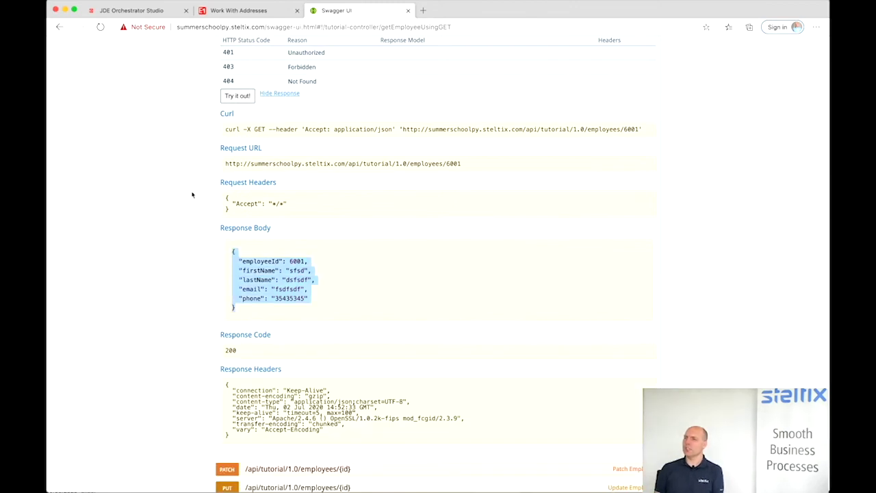
{"action": "left_click", "coordinate": [142, 12]}
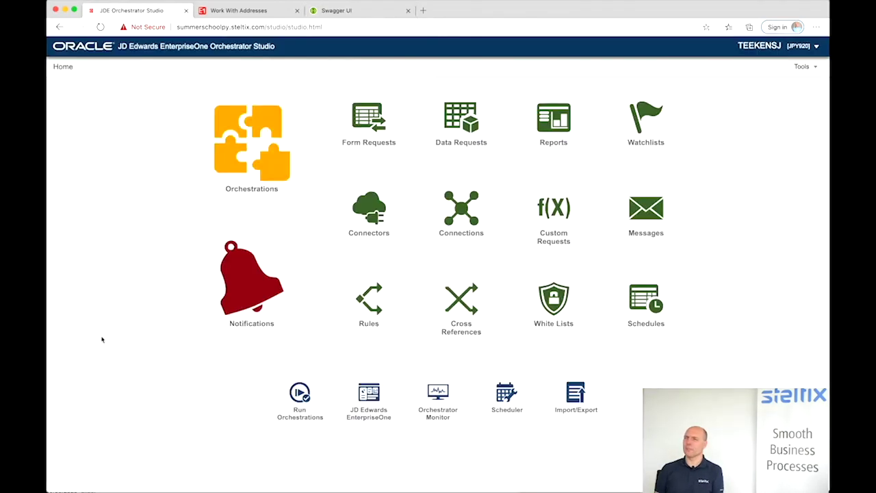
- Create REST connector CN_GetFromEmployeeSystem based on connection CON_ExternalEmployeeSystem
{"action": "left_click", "coordinate": [364, 211]}
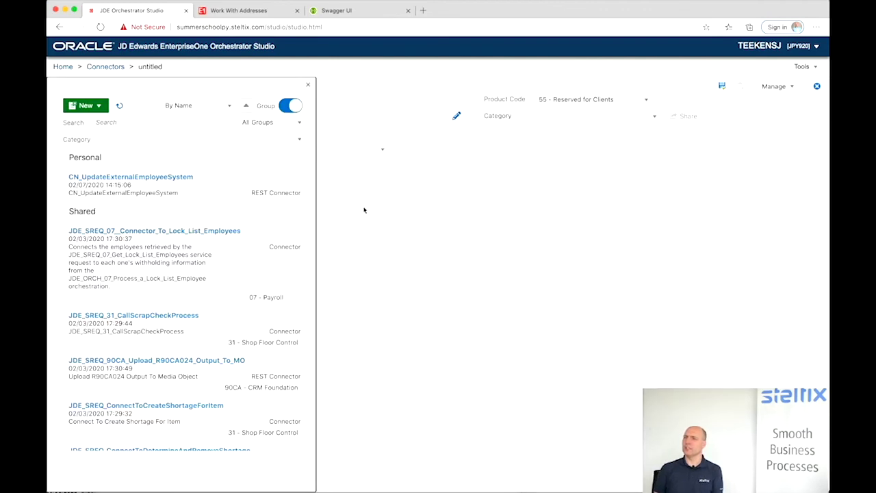
{"action": "left_click", "coordinate": [85, 106]}
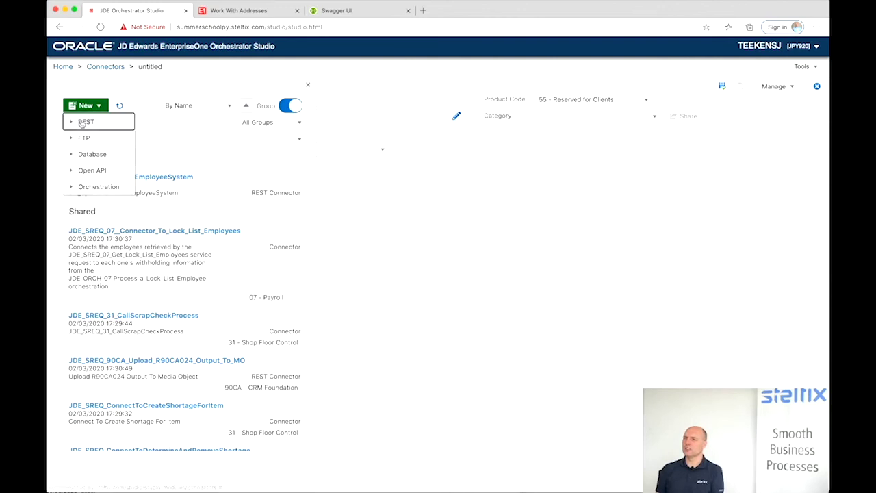
{"action": "left_click", "coordinate": [82, 121]}
{"action": "left_click", "coordinate": [167, 102]}
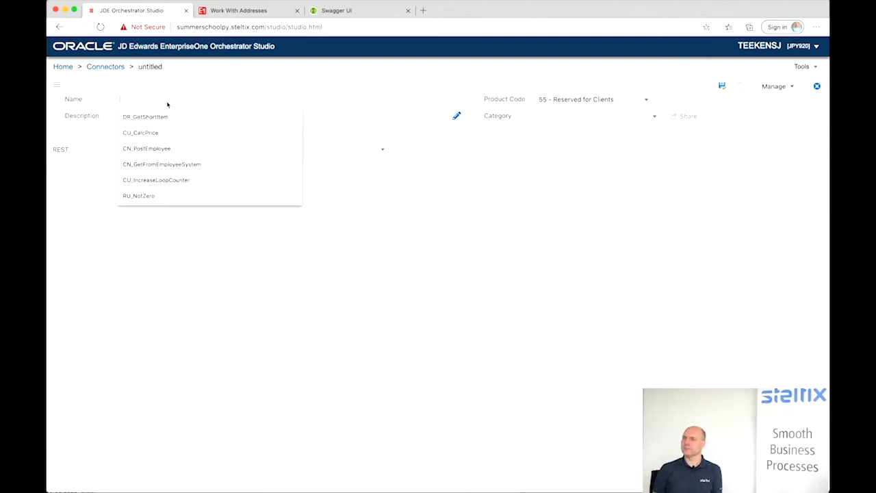
{"action": "type", "text": "CN"}
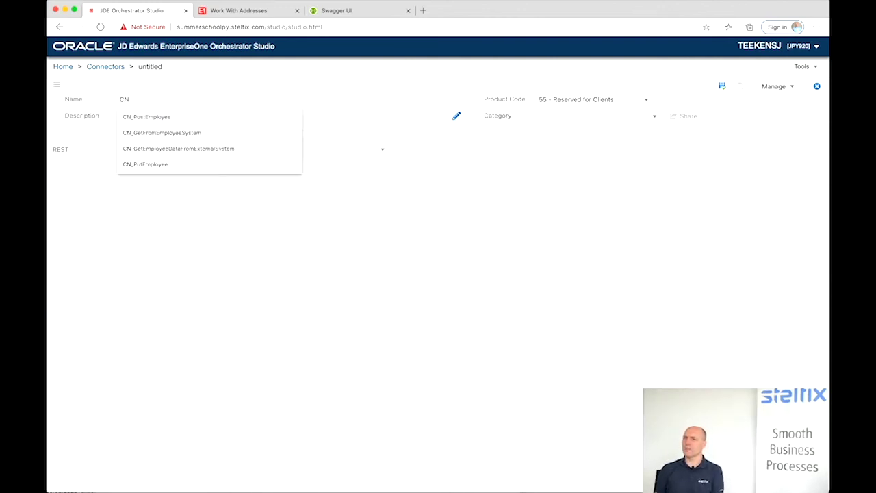
{"action": "type", "text": "_GetFromEmployeeSystem"}
{"action": "left_click", "coordinate": [172, 137]}
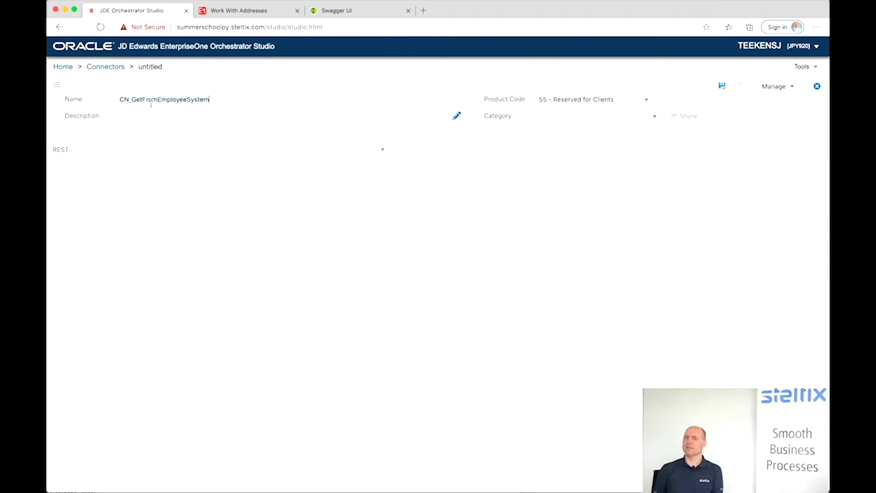
{"action": "left_click", "coordinate": [183, 151]}
{"action": "left_click", "coordinate": [166, 192]}
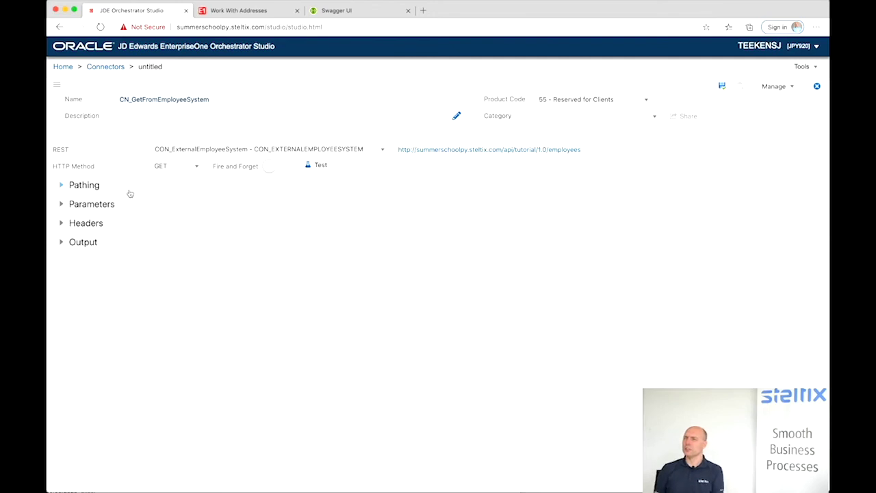
- Add path variable ${employeeid} and a Content-Type: application/json header
{"action": "left_click", "coordinate": [62, 185]}
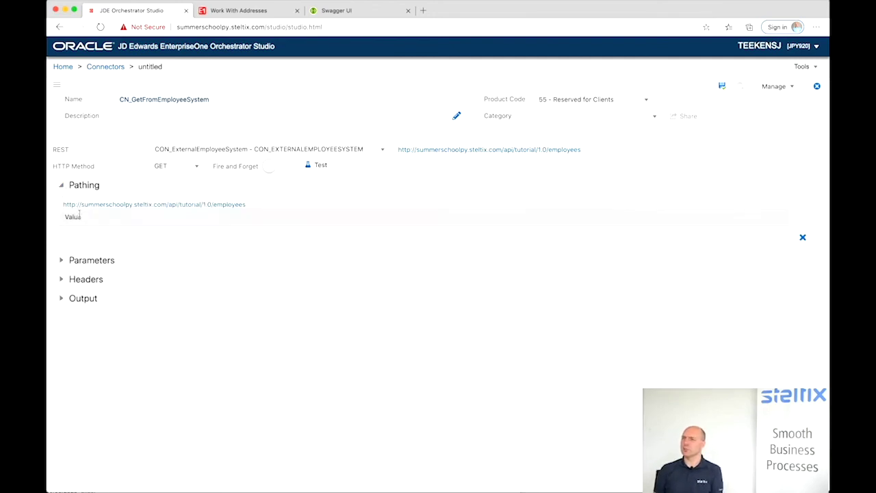
{"action": "type", "text": "${employee"}
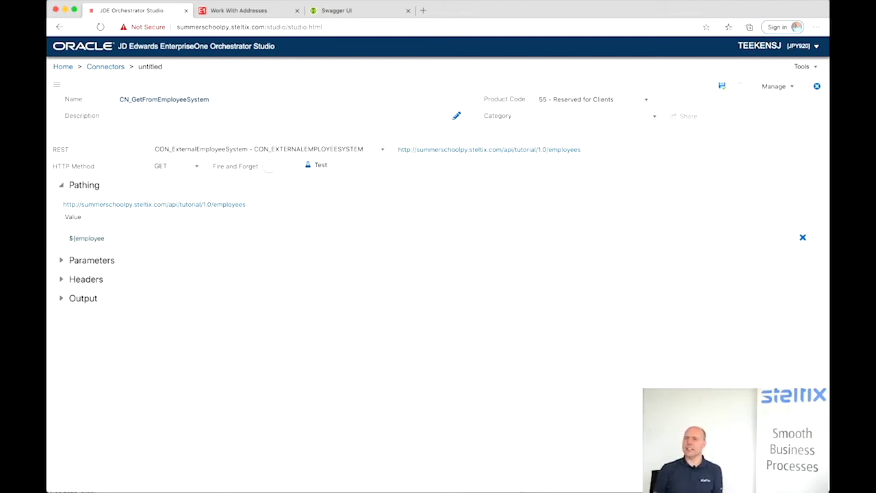
{"action": "type", "text": "id}"}
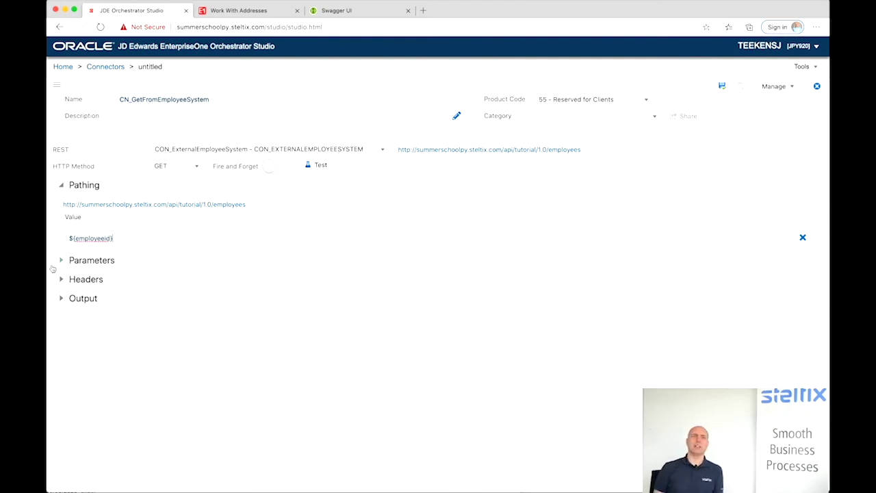
{"action": "left_click", "coordinate": [61, 286]}
{"action": "left_click", "coordinate": [62, 302]}
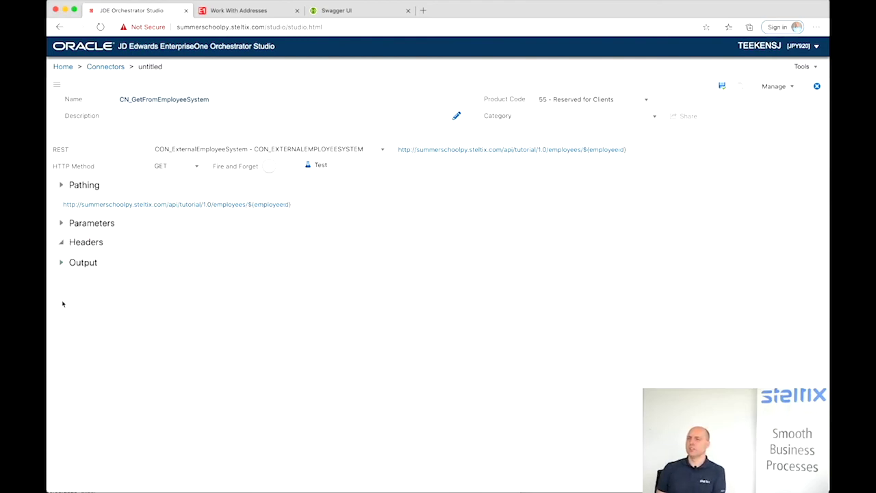
{"action": "left_click", "coordinate": [85, 266]}
{"action": "left_click", "coordinate": [85, 293]}
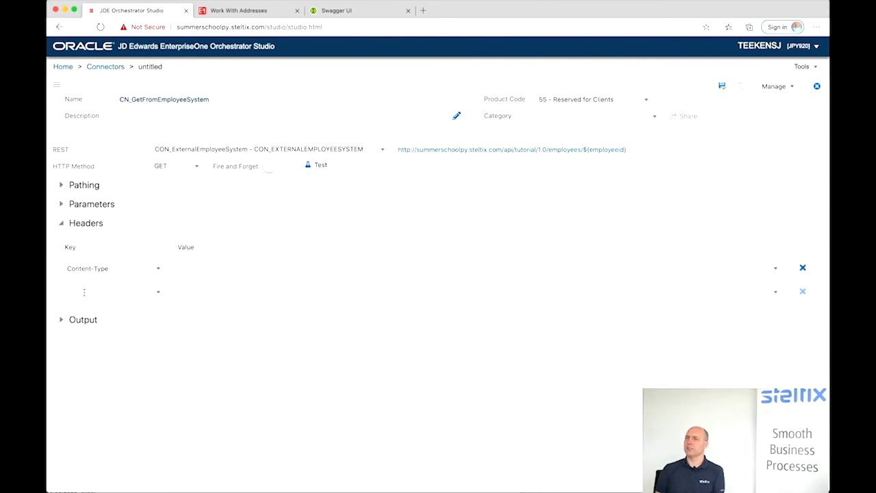
{"action": "left_click", "coordinate": [206, 268]}
{"action": "left_click", "coordinate": [214, 282]}
- Map the employeeId, firstname and lastName outputs to variables employeeId, firstName and lastName
{"action": "left_click", "coordinate": [61, 320]}
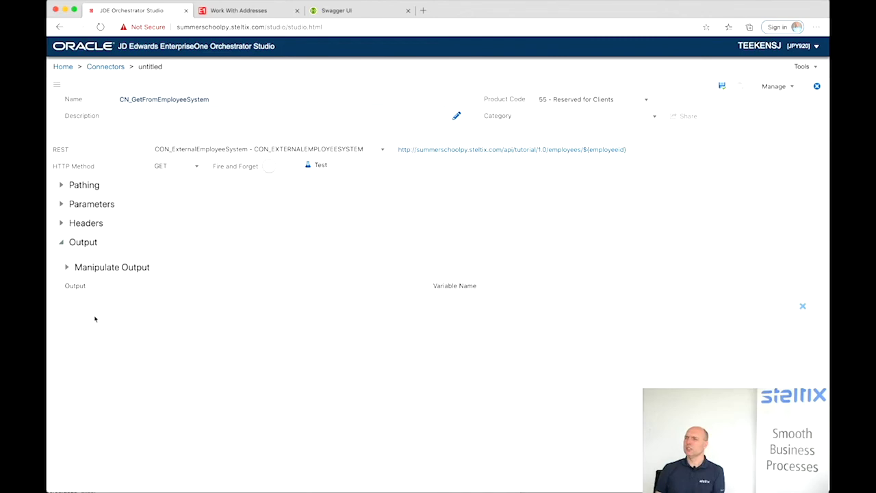
{"action": "left_click", "coordinate": [92, 307]}
{"action": "type", "text": "empl"}
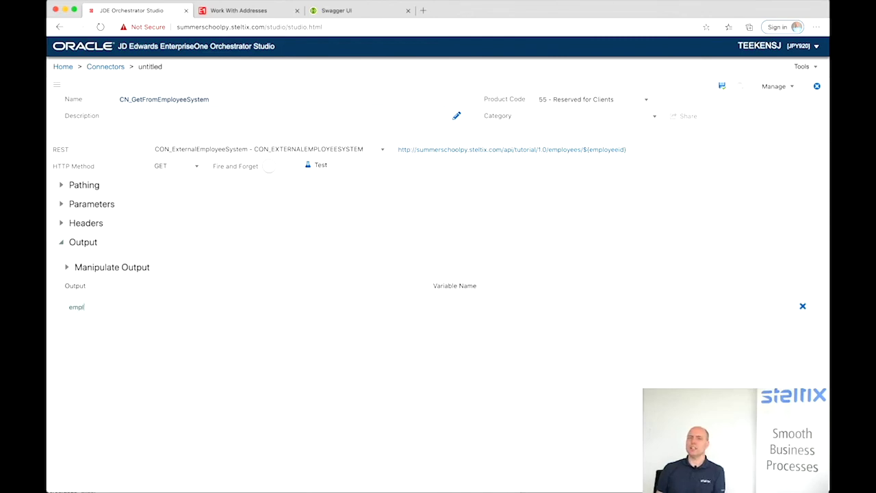
{"action": "type", "text": "oy"}
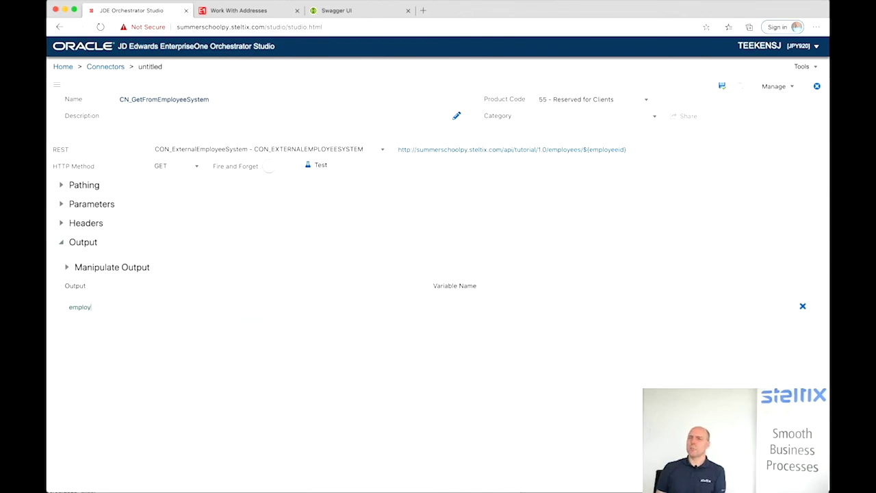
{"action": "type", "text": "eeId"}
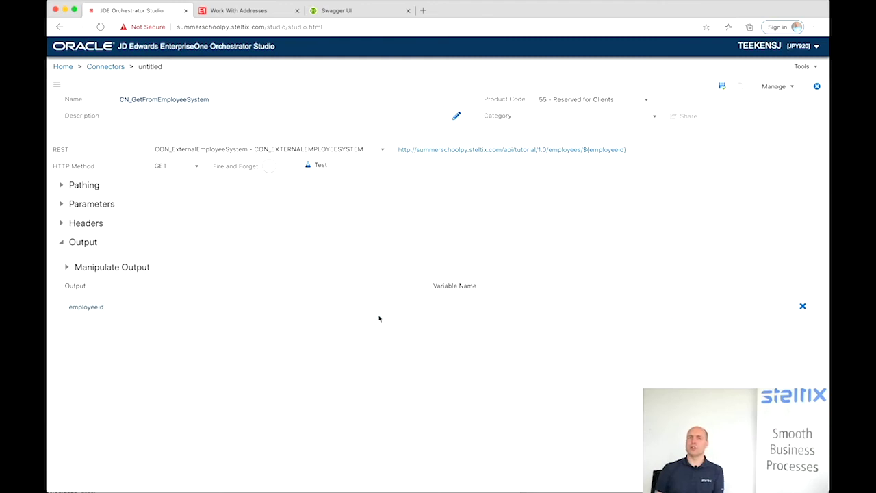
{"action": "left_click", "coordinate": [457, 309]}
{"action": "type", "text": "empl"}
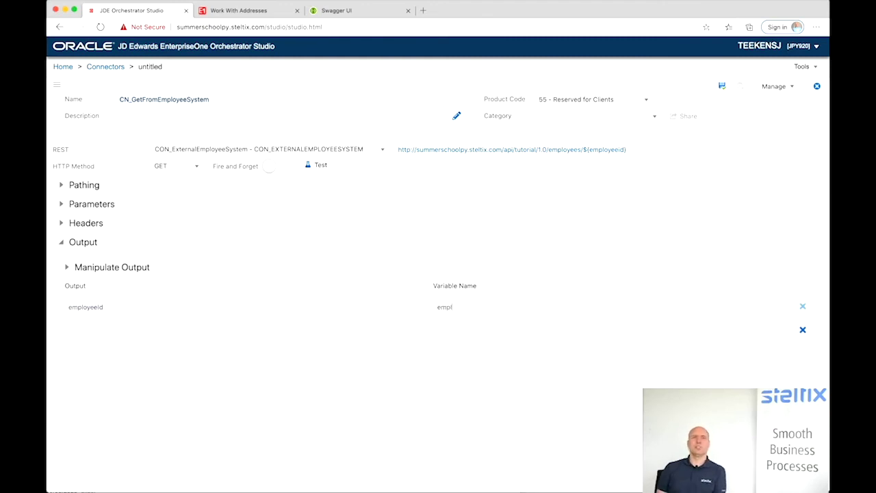
{"action": "type", "text": "oyeeId"}
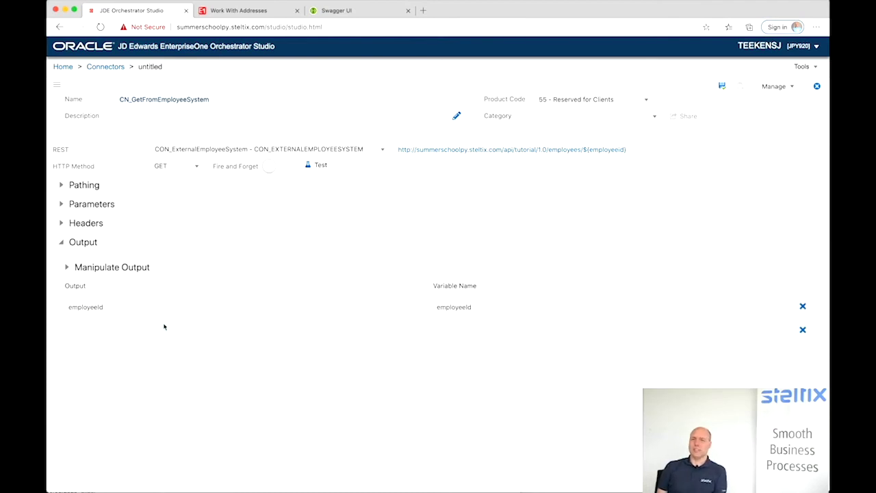
{"action": "left_click", "coordinate": [118, 330]}
{"action": "type", "text": "f"}
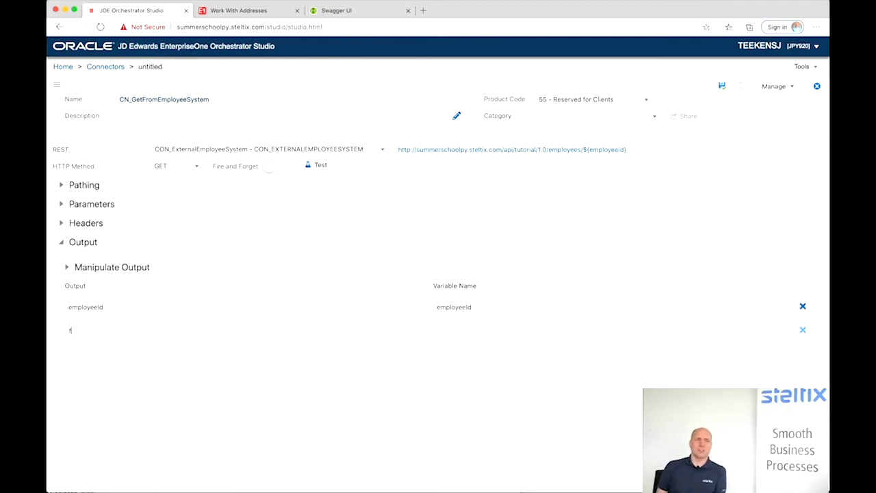
{"action": "type", "text": "irstname"}
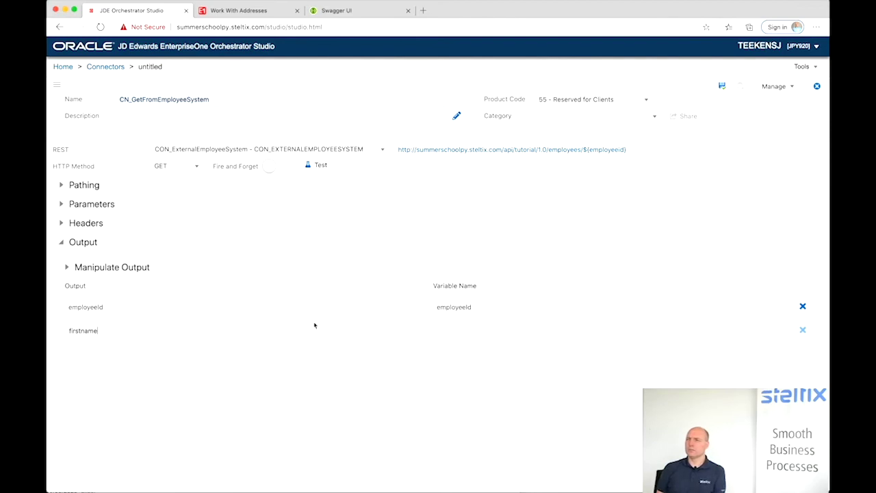
{"action": "left_click", "coordinate": [446, 334]}
{"action": "type", "text": "f"}
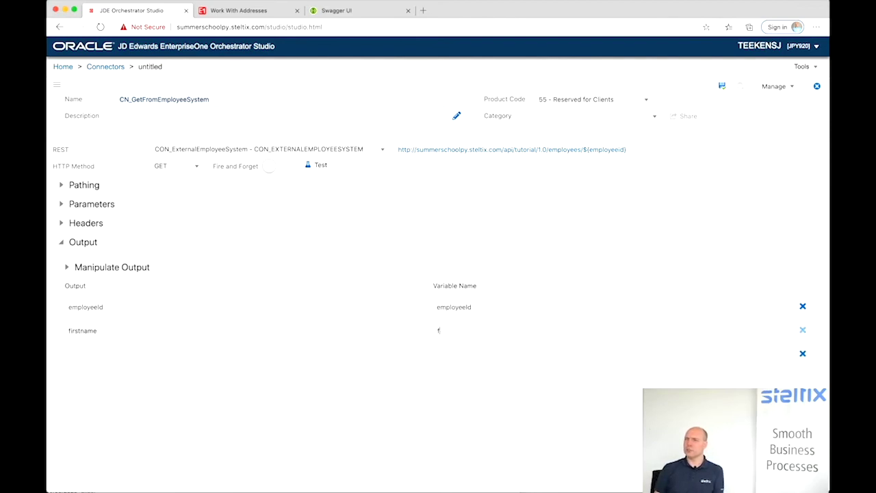
{"action": "type", "text": "irstName"}
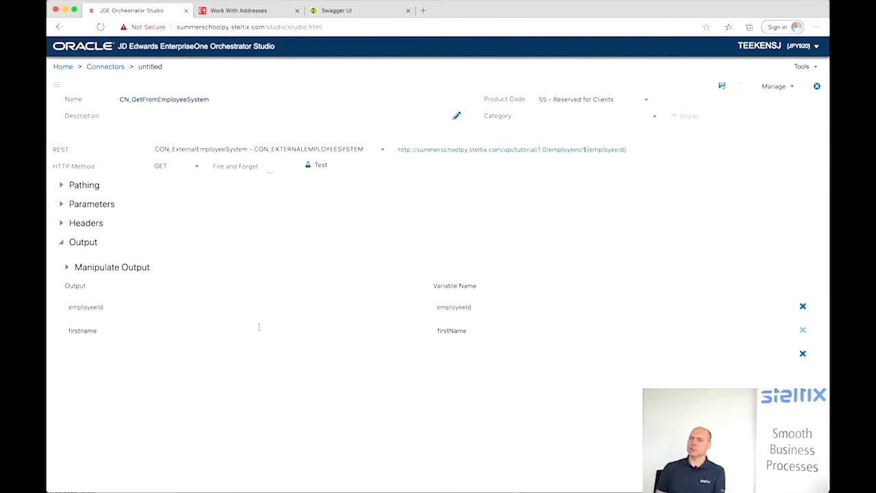
{"action": "left_click", "coordinate": [123, 357]}
{"action": "type", "text": "lastName"}
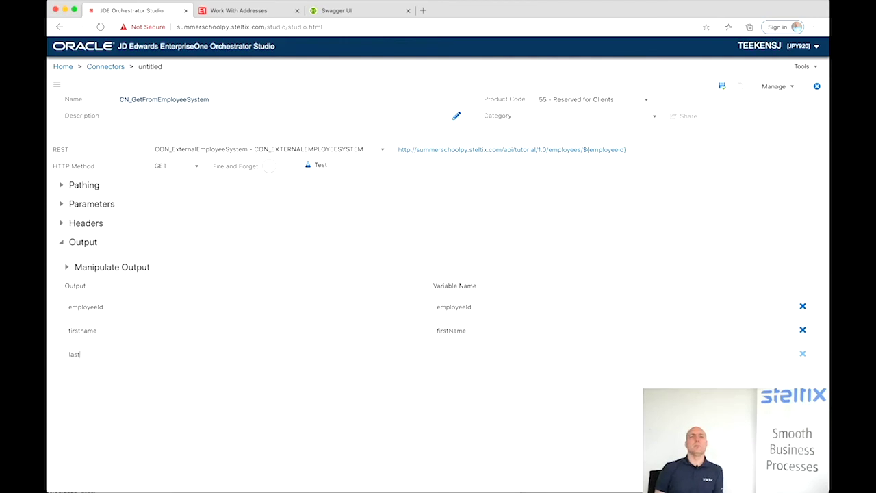
{"action": "left_click", "coordinate": [448, 356]}
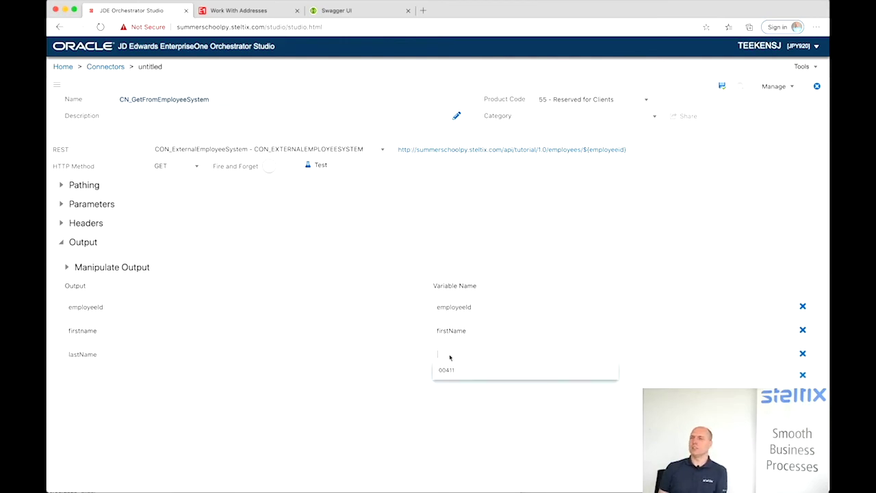
{"action": "type", "text": "lastName"}
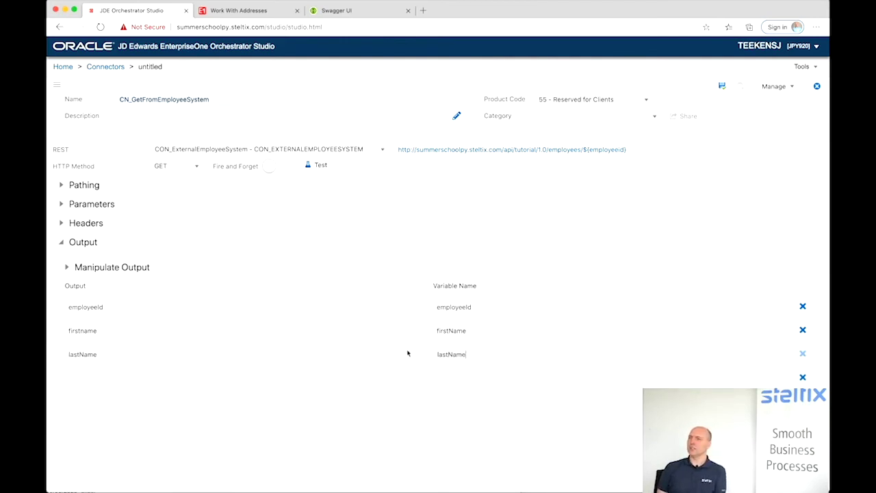
- Add phone and email output rows mapped to same-named variables, and save the connector
{"action": "left_click", "coordinate": [98, 376]}
{"action": "type", "text": "phone"}
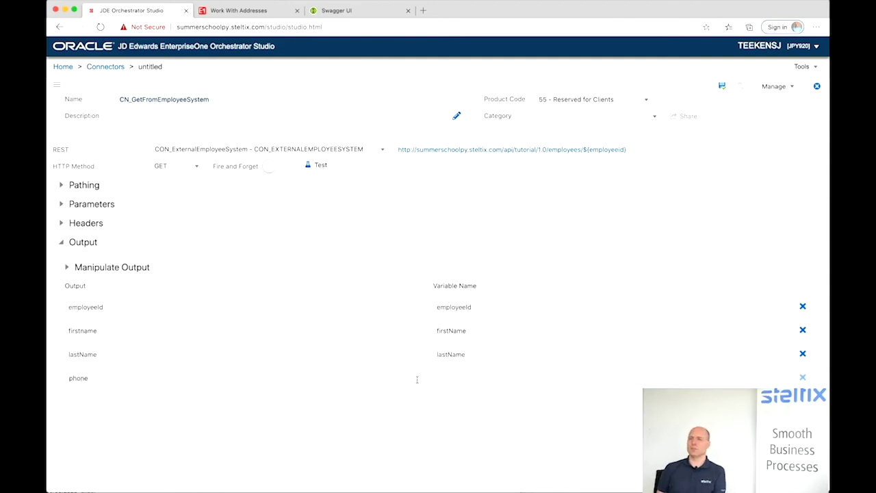
{"action": "left_click", "coordinate": [452, 379]}
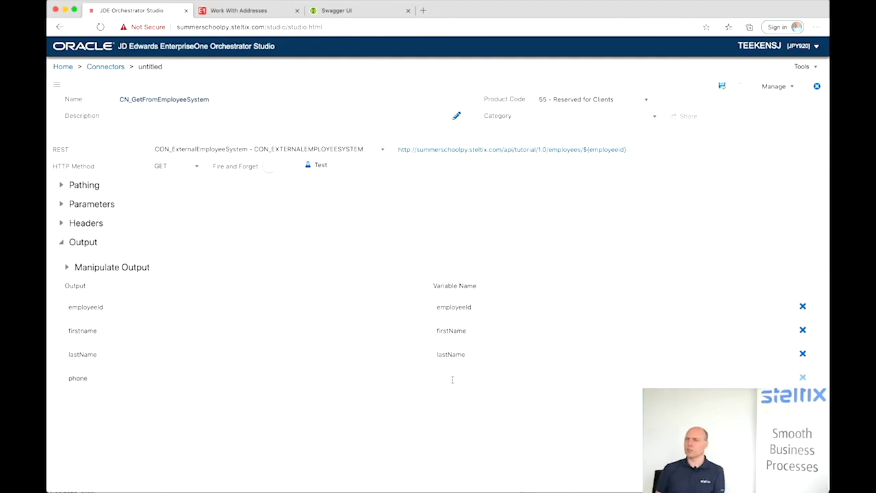
{"action": "type", "text": "phone"}
{"action": "left_click", "coordinate": [72, 400]}
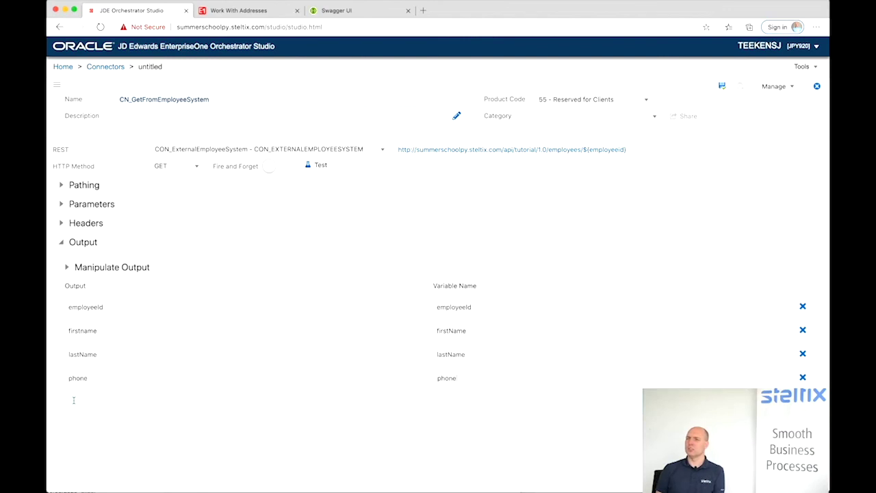
{"action": "type", "text": "email"}
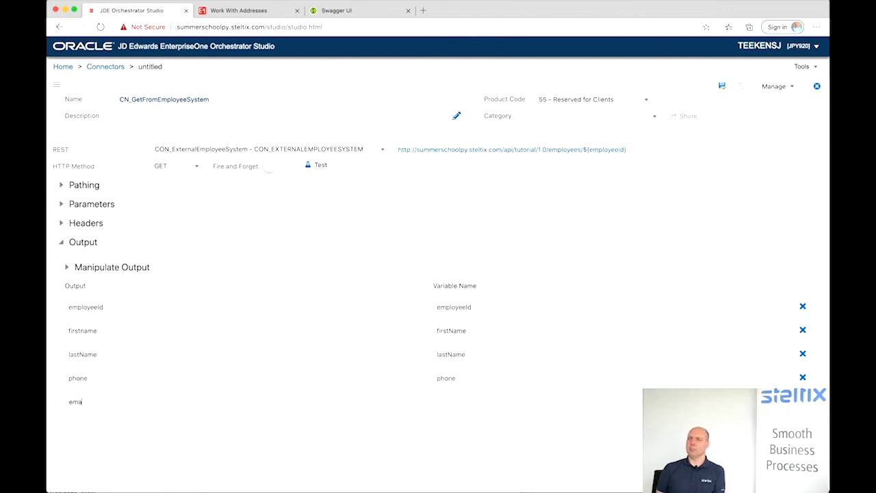
{"action": "left_click", "coordinate": [450, 400]}
{"action": "type", "text": "email"}
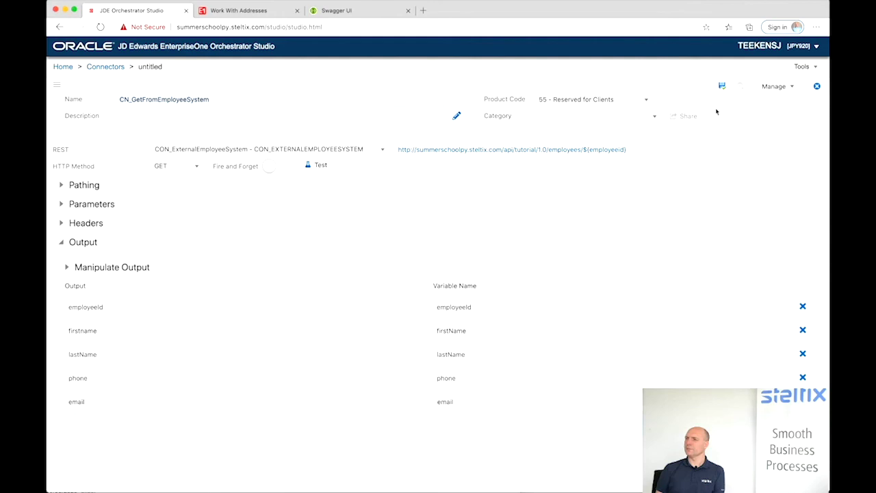
{"action": "left_click", "coordinate": [722, 86]}
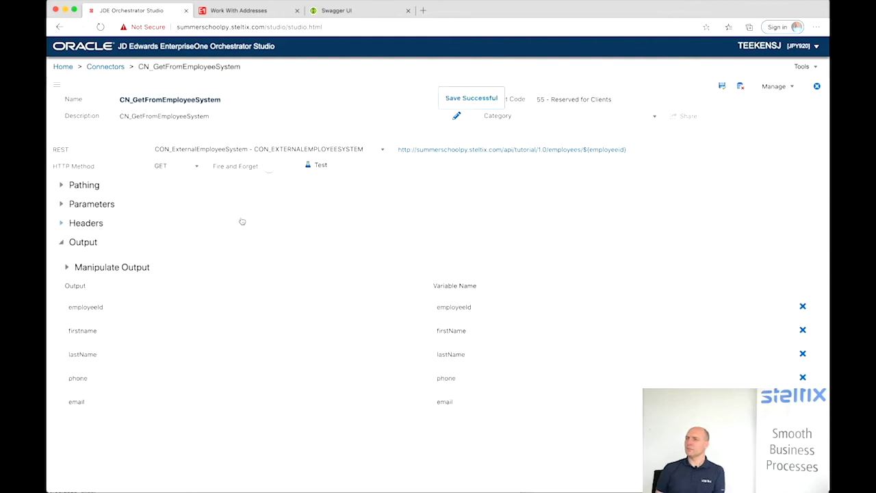
- Test CN_GetFromEmployeeSystem with employee id 6011, then return to the studio Home page
{"action": "left_click", "coordinate": [311, 165]}
{"action": "left_click", "coordinate": [423, 222]}
{"action": "type", "text": "601"}
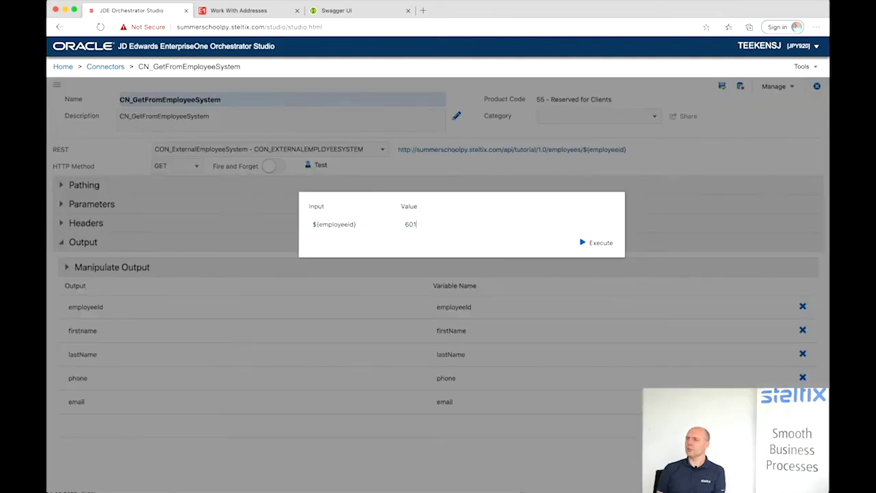
{"action": "type", "text": "1"}
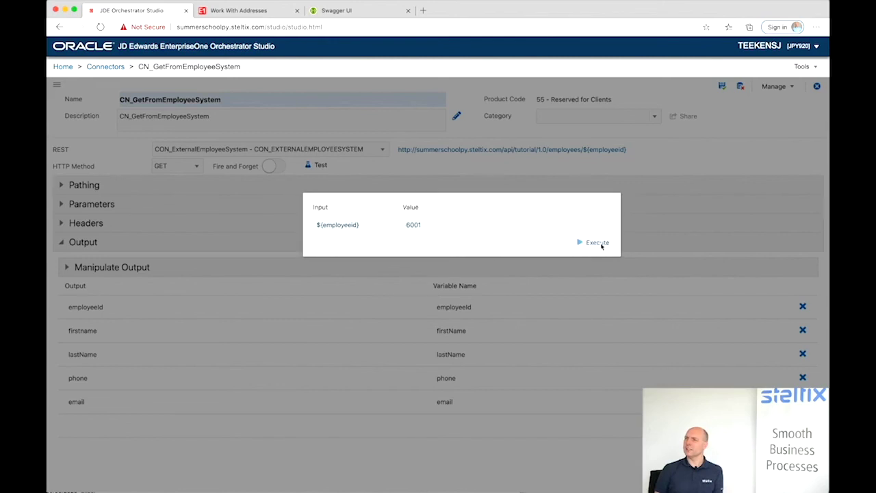
{"action": "left_click", "coordinate": [597, 244]}
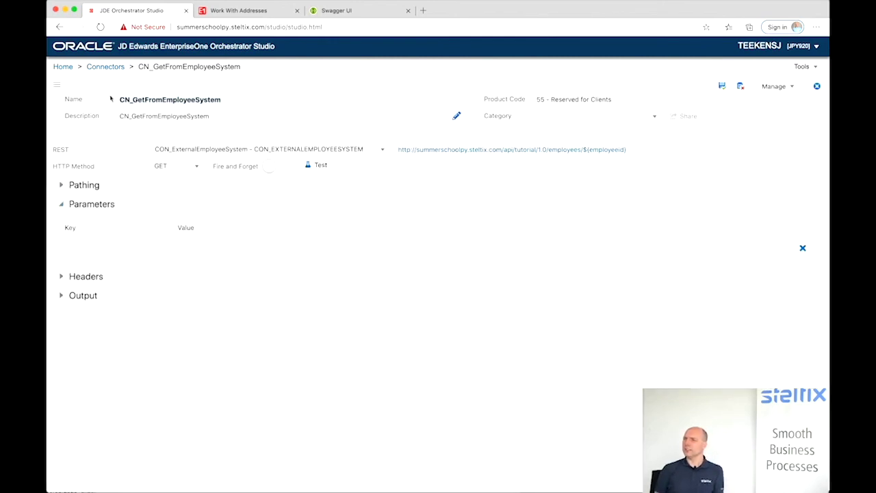
{"action": "left_click", "coordinate": [63, 68]}
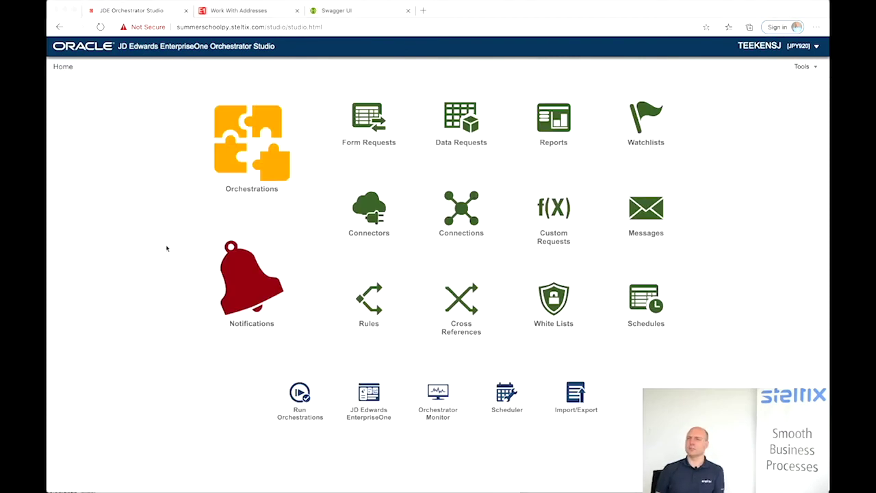
- Create a new orchestration and name it OR_UpdateJDEFromEmployeeSystem from the name suggestions
{"action": "left_click", "coordinate": [253, 133]}
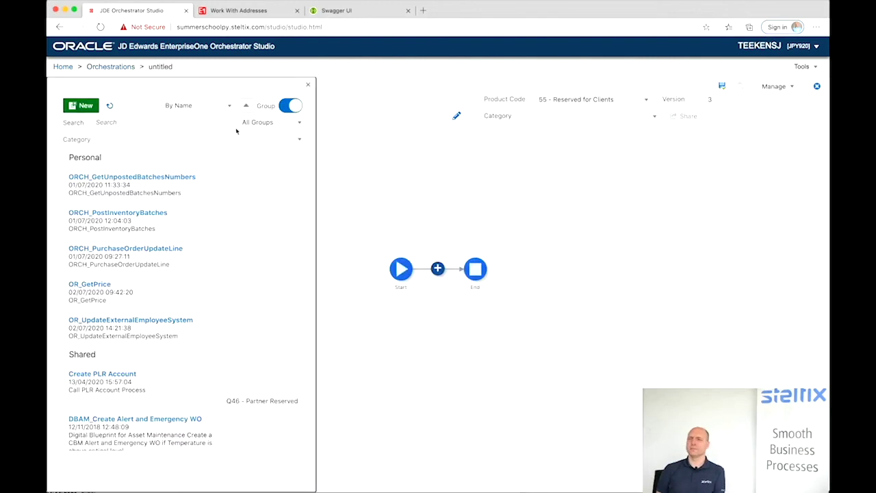
{"action": "left_click", "coordinate": [81, 107]}
{"action": "left_click", "coordinate": [146, 98]}
{"action": "type", "text": "O"}
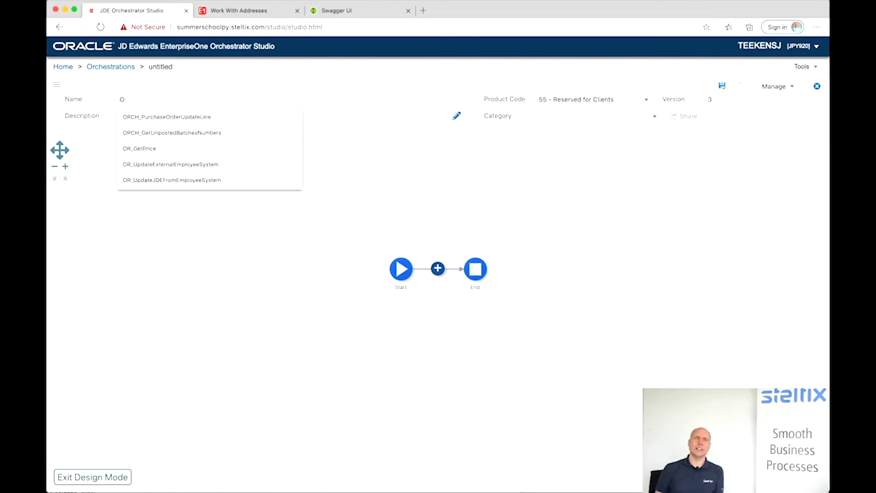
{"action": "type", "text": "R_UpdateExternalEmployeeSystem"}
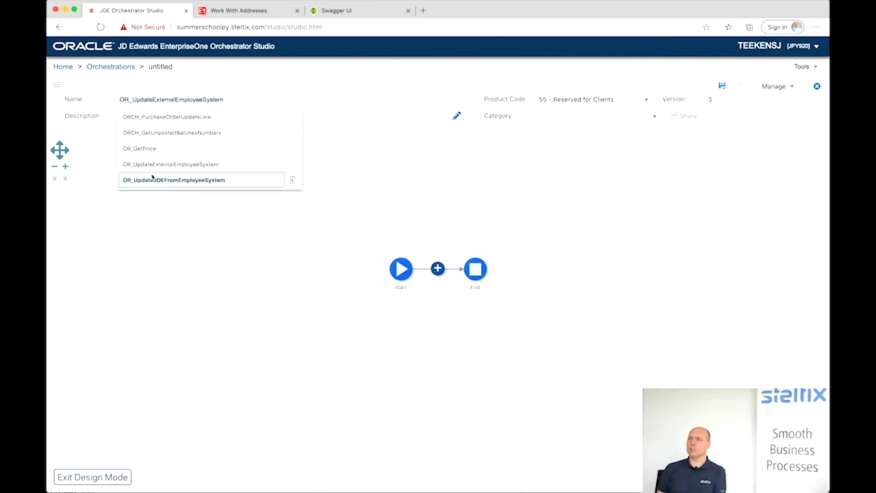
{"action": "left_click", "coordinate": [150, 179]}
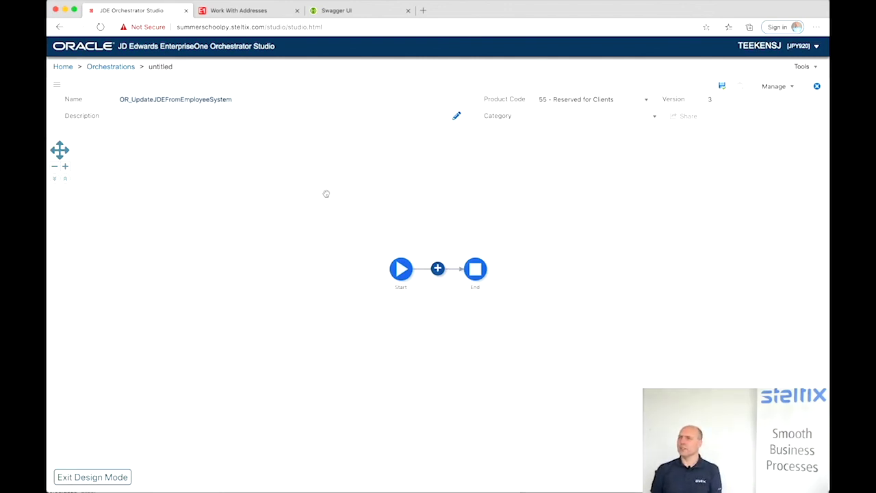
- Add a connector step using CN_GetFromEmployeeSystem to the orchestration flow
{"action": "left_click", "coordinate": [438, 269]}
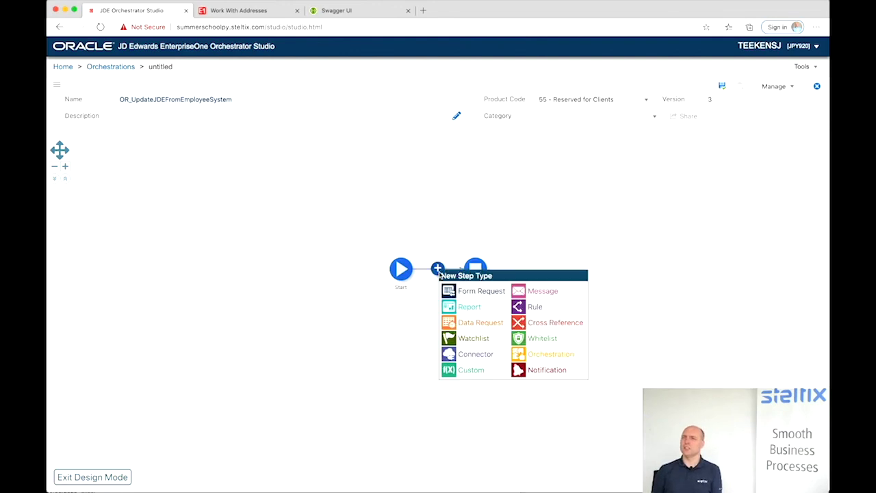
{"action": "left_click", "coordinate": [450, 356]}
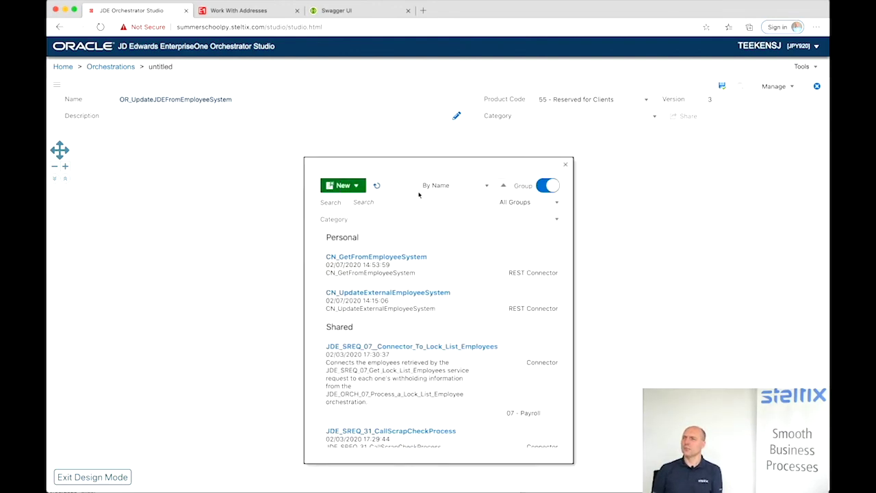
{"action": "left_click", "coordinate": [373, 258]}
- Add a form request step FR_UpdateEmployeeData after the connector step
{"action": "left_click", "coordinate": [523, 272]}
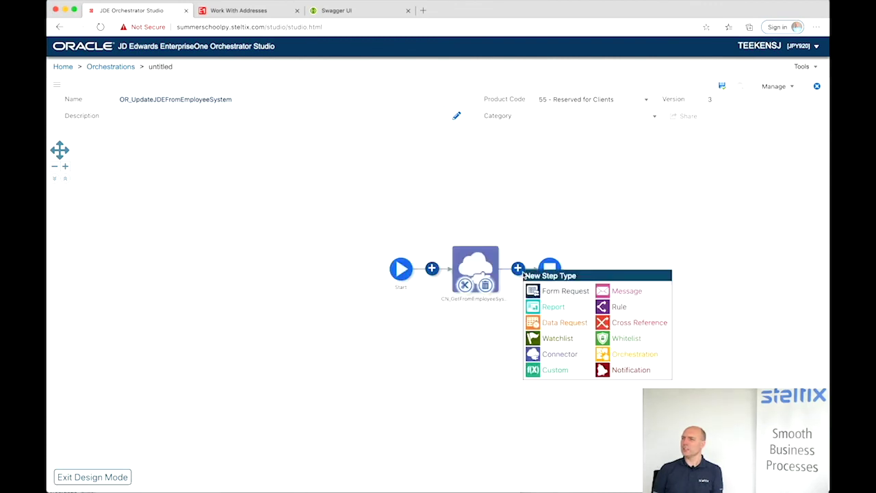
{"action": "left_click", "coordinate": [551, 292]}
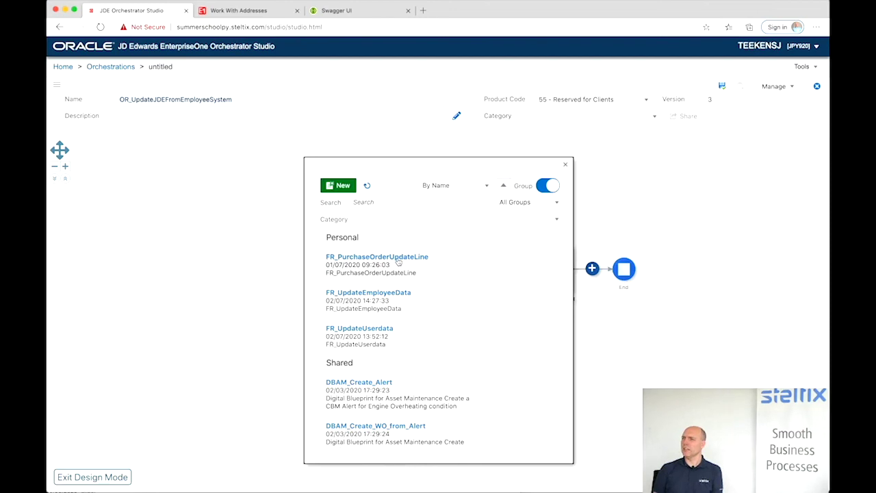
{"action": "left_click", "coordinate": [361, 302]}
- Add a Numeric orchestration input named addressNumber and show the connector step's transformations
{"action": "mouse_move", "coordinate": [404, 264]}
{"action": "left_click", "coordinate": [402, 241]}
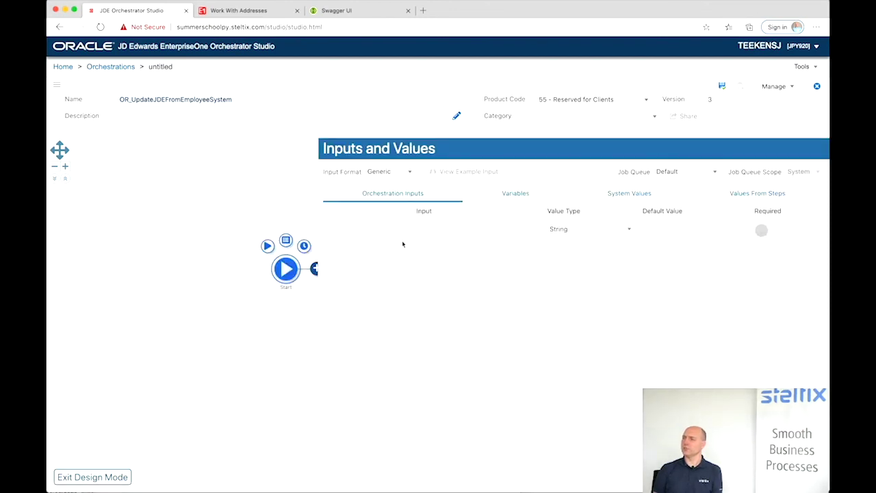
{"action": "type", "text": "addressNumber"}
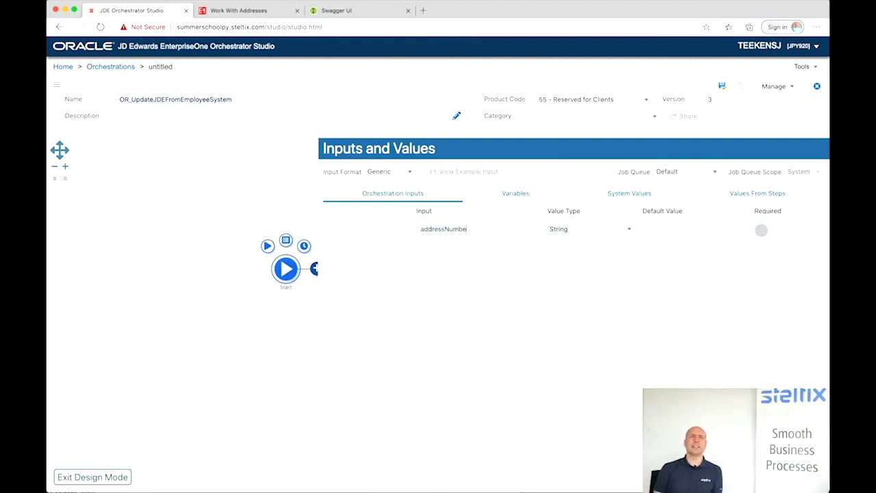
{"action": "left_click", "coordinate": [579, 229]}
{"action": "left_click", "coordinate": [565, 232]}
{"action": "left_click", "coordinate": [557, 286]}
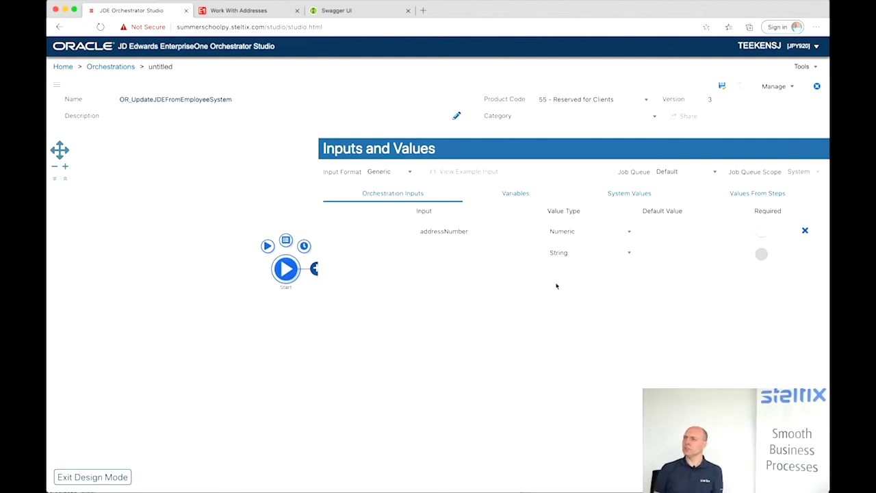
{"action": "left_click", "coordinate": [239, 160]}
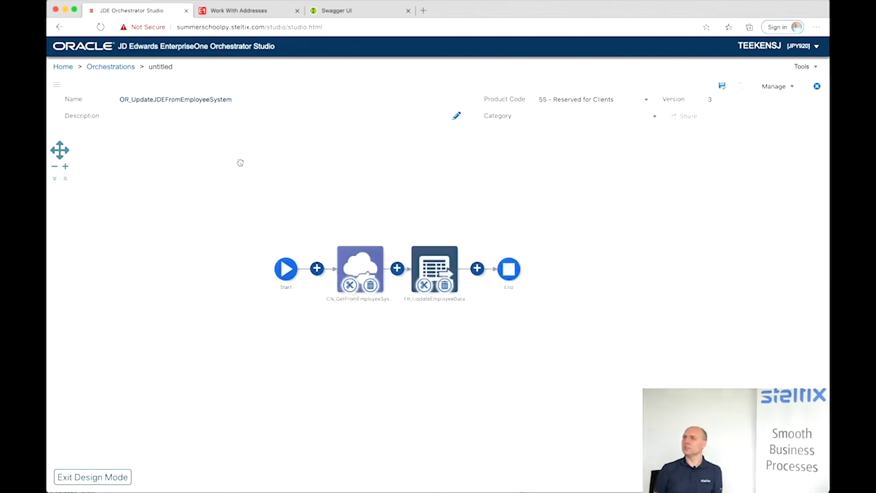
{"action": "mouse_move", "coordinate": [366, 264]}
{"action": "left_click", "coordinate": [370, 230]}
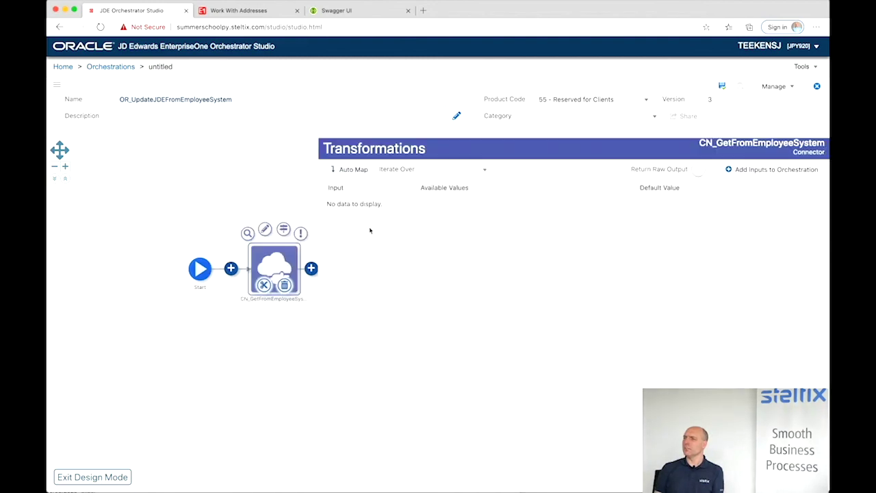
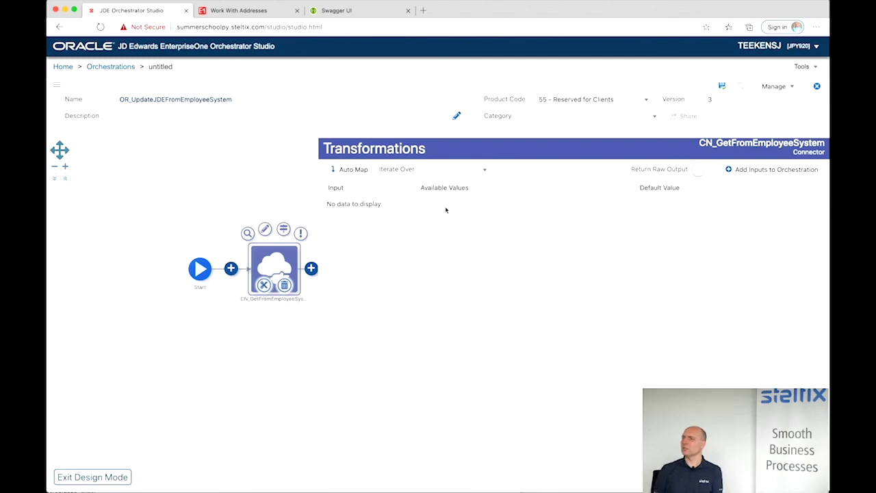
- Map the CN_GetFromEmployeeSystem connector's employeeid input to the orchestration input addressNumber
{"action": "left_click", "coordinate": [284, 152]}
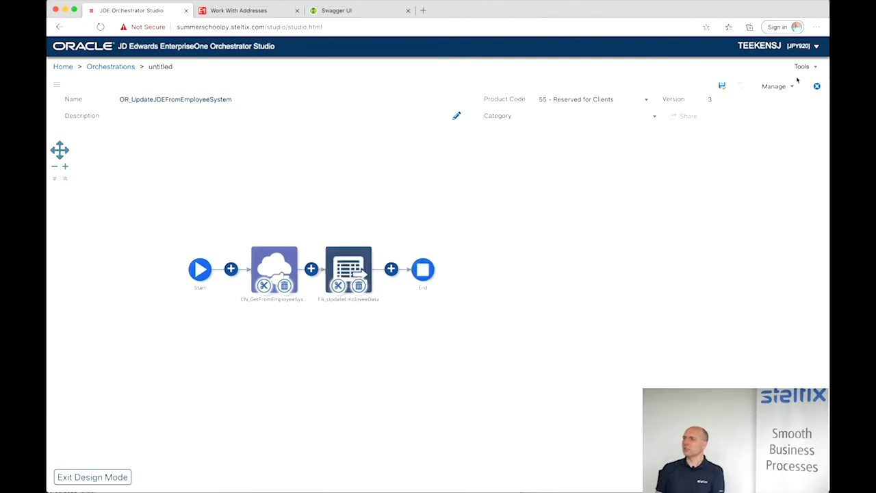
{"action": "mouse_move", "coordinate": [278, 264]}
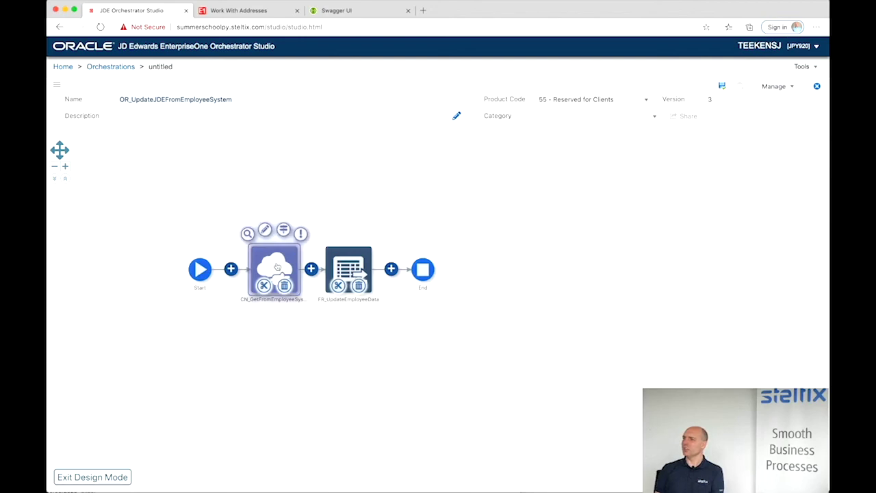
{"action": "left_click", "coordinate": [284, 230]}
{"action": "left_click", "coordinate": [510, 206]}
{"action": "left_click", "coordinate": [514, 245]}
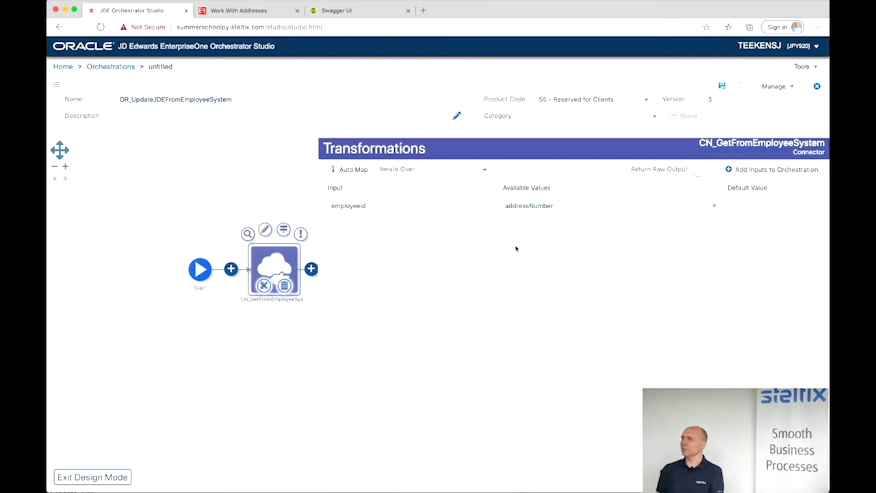
{"action": "left_click", "coordinate": [273, 191]}
{"action": "mouse_move", "coordinate": [351, 263]}
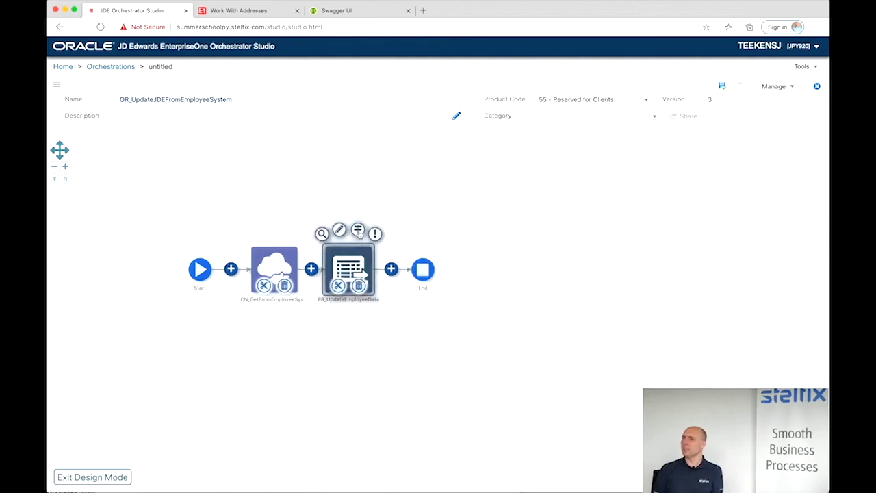
- Map FR_UpdateEmployeeData's Address_Number to addressNumber and Given_Name to the connector's firstName
{"action": "left_click", "coordinate": [359, 232]}
{"action": "left_click", "coordinate": [552, 209]}
{"action": "left_click", "coordinate": [533, 244]}
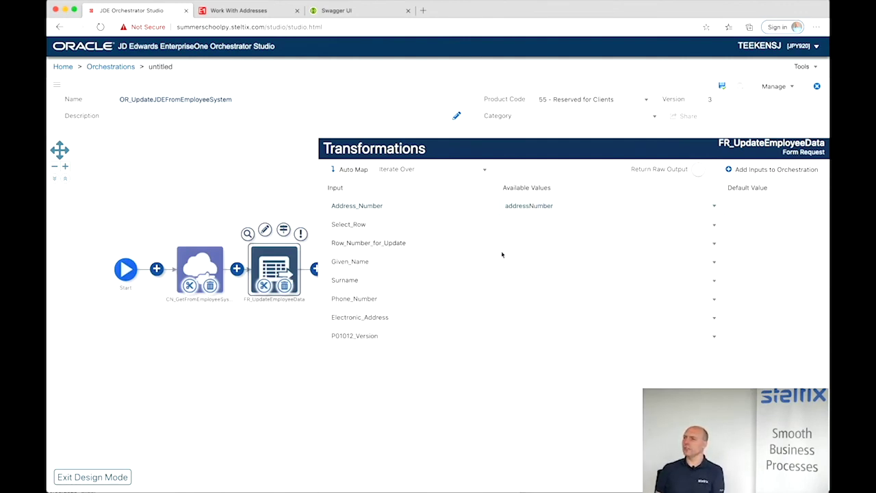
{"action": "left_click", "coordinate": [516, 264]}
{"action": "scroll", "coordinate": [528, 333], "scroll_direction": "down", "scroll_amount": 2}
{"action": "scroll", "coordinate": [528, 333], "scroll_direction": "down", "scroll_amount": 3}
{"action": "left_click", "coordinate": [528, 319]}
- Map Surname, Phone_Number and Electronic_Address to the connector's lastName, phone and email
{"action": "left_click", "coordinate": [521, 284]}
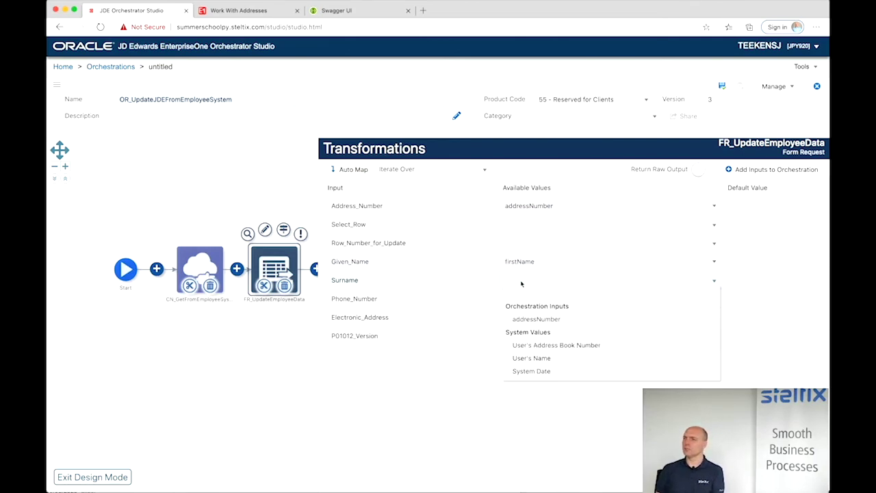
{"action": "scroll", "coordinate": [526, 363], "scroll_direction": "down", "scroll_amount": 4}
{"action": "scroll", "coordinate": [527, 365], "scroll_direction": "down", "scroll_amount": 1}
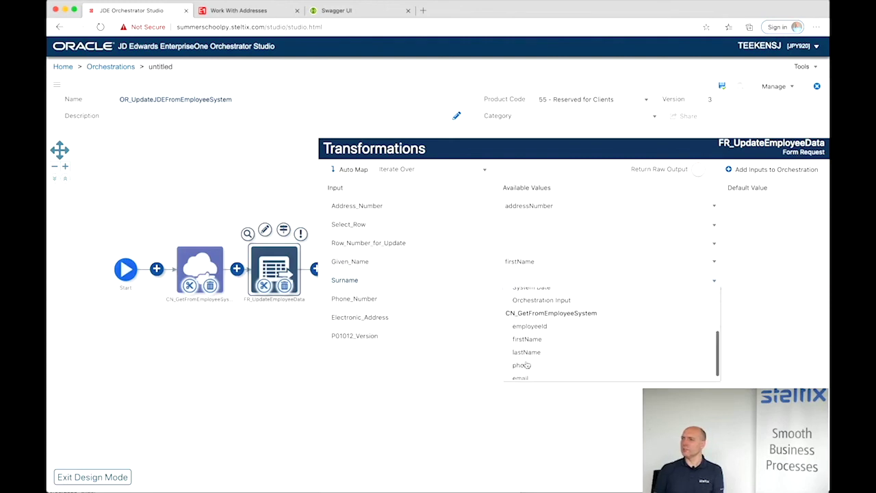
{"action": "left_click", "coordinate": [526, 352]}
{"action": "left_click", "coordinate": [520, 300]}
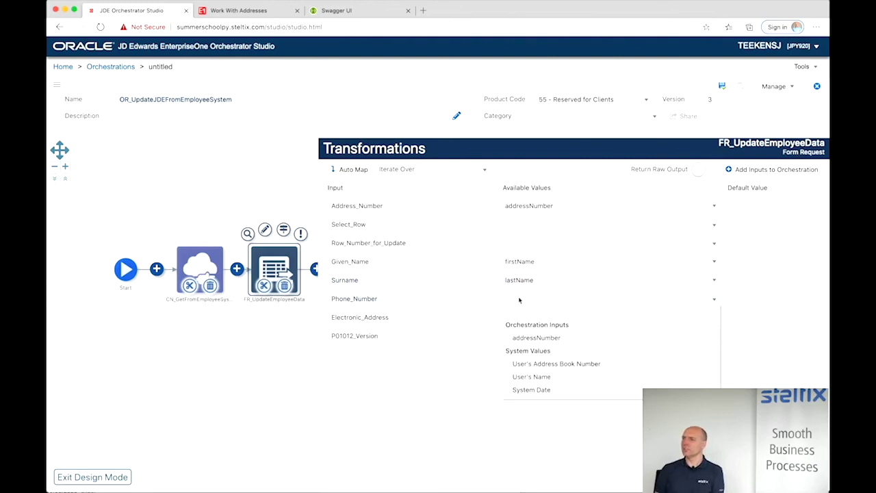
{"action": "scroll", "coordinate": [525, 363], "scroll_direction": "down", "scroll_amount": 5}
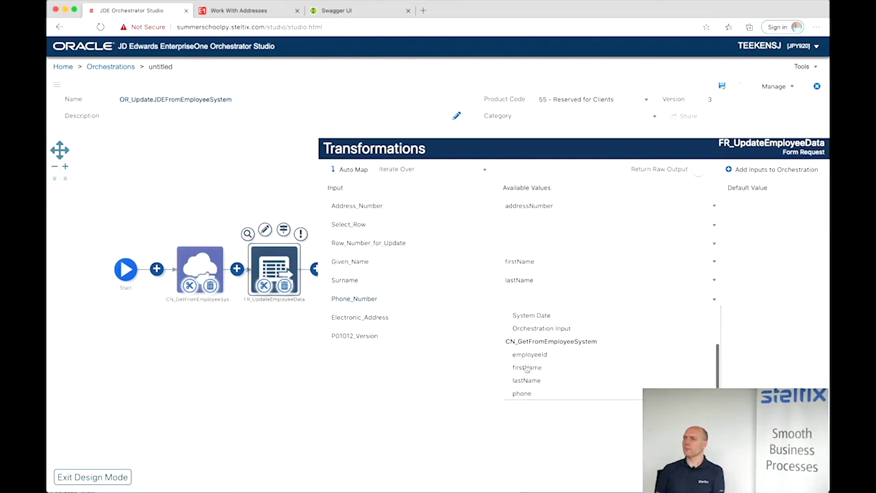
{"action": "left_click", "coordinate": [522, 379]}
{"action": "left_click", "coordinate": [521, 319]}
{"action": "scroll", "coordinate": [525, 370], "scroll_direction": "down", "scroll_amount": 5}
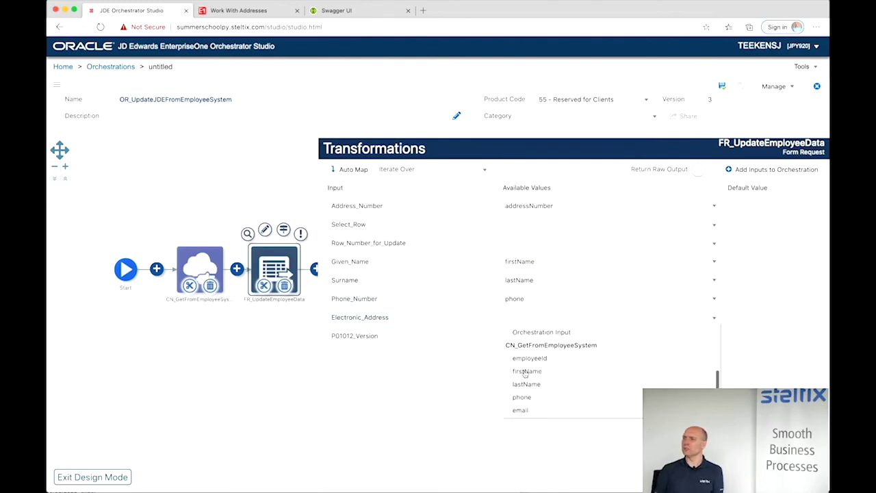
{"action": "left_click", "coordinate": [521, 411]}
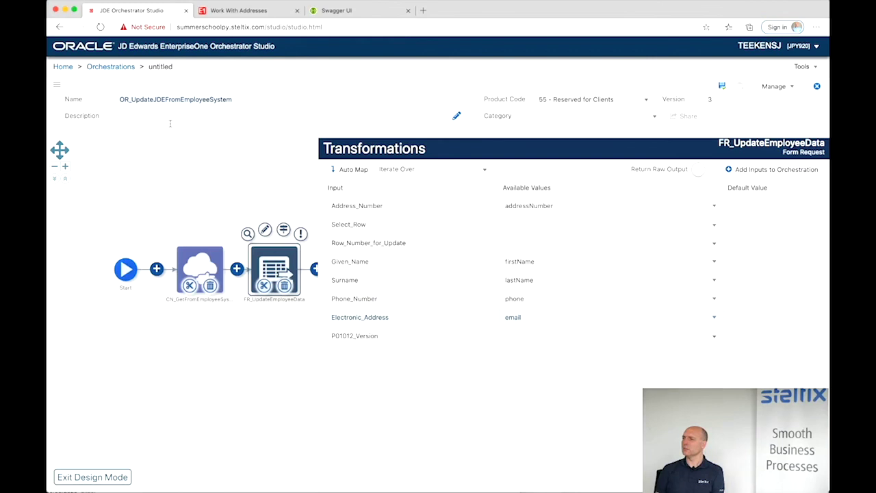
{"action": "left_click", "coordinate": [228, 165]}
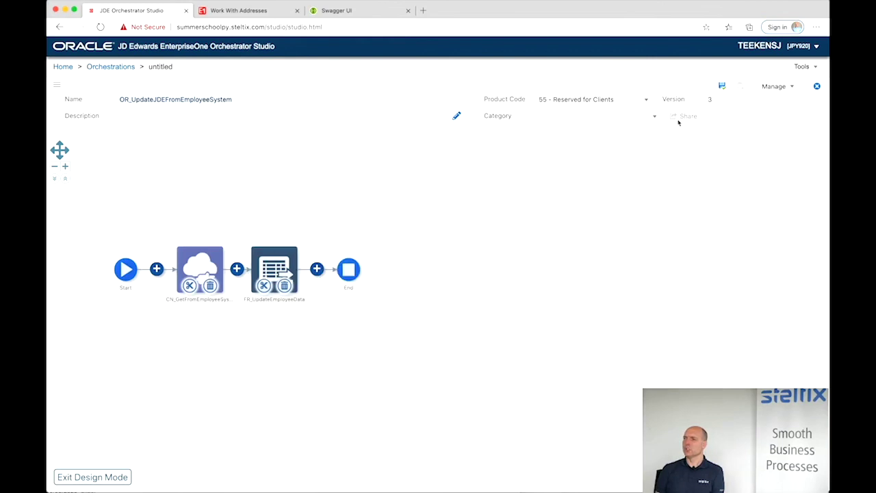
- Save OR_UpdateJDEFromEmployeeSystem and test-run it with the employee's address number, getting OK (200)
{"action": "left_click", "coordinate": [723, 86]}
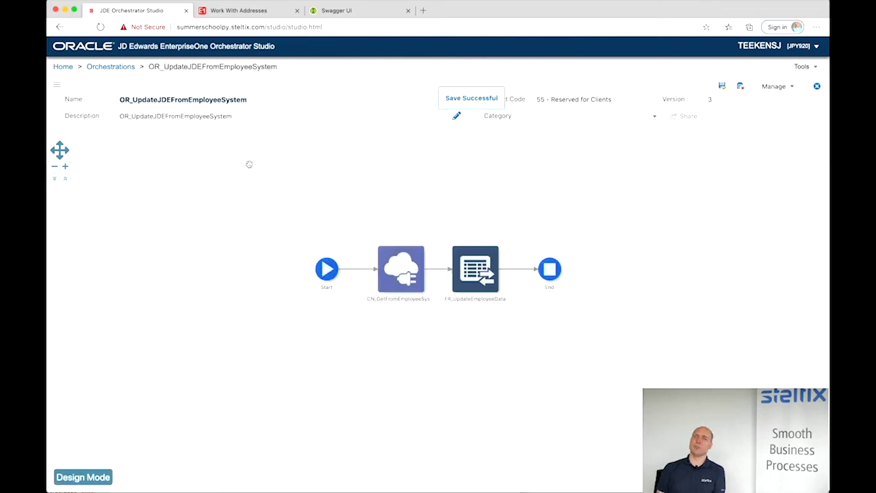
{"action": "left_click", "coordinate": [322, 271]}
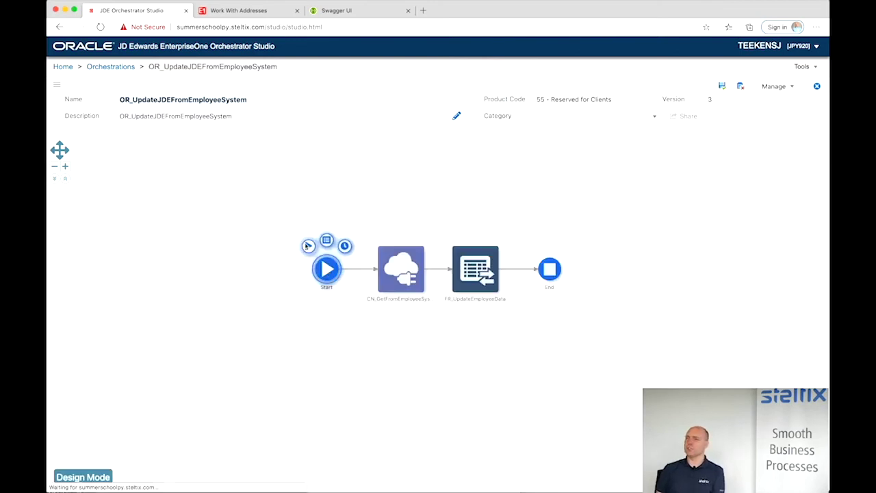
{"action": "left_click", "coordinate": [307, 245]}
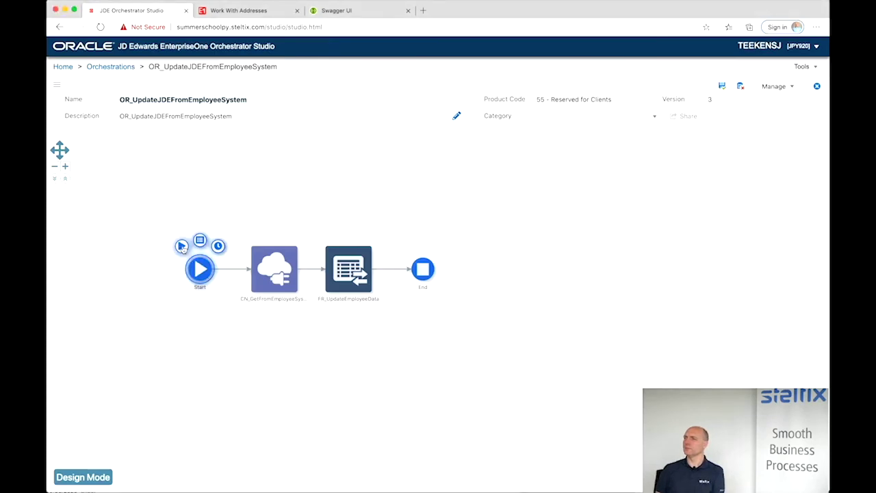
{"action": "left_click", "coordinate": [181, 247]}
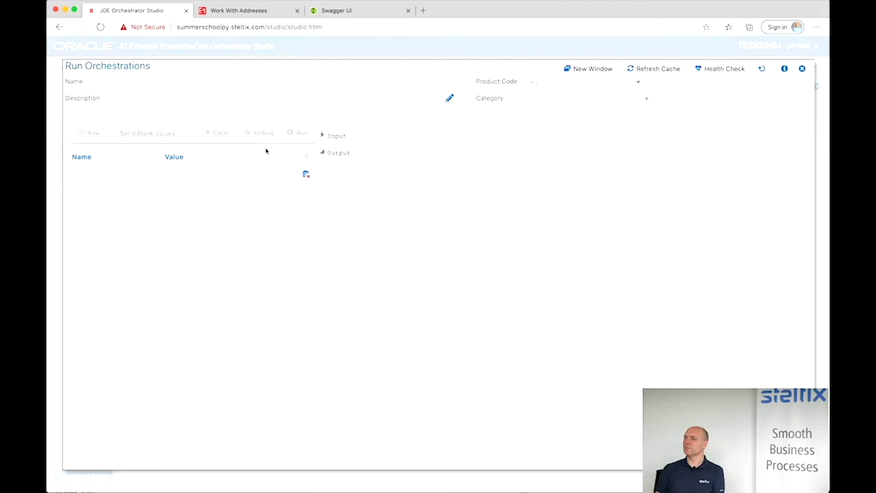
{"action": "left_click", "coordinate": [217, 175]}
{"action": "type", "text": "6001"}
{"action": "left_click", "coordinate": [302, 133]}
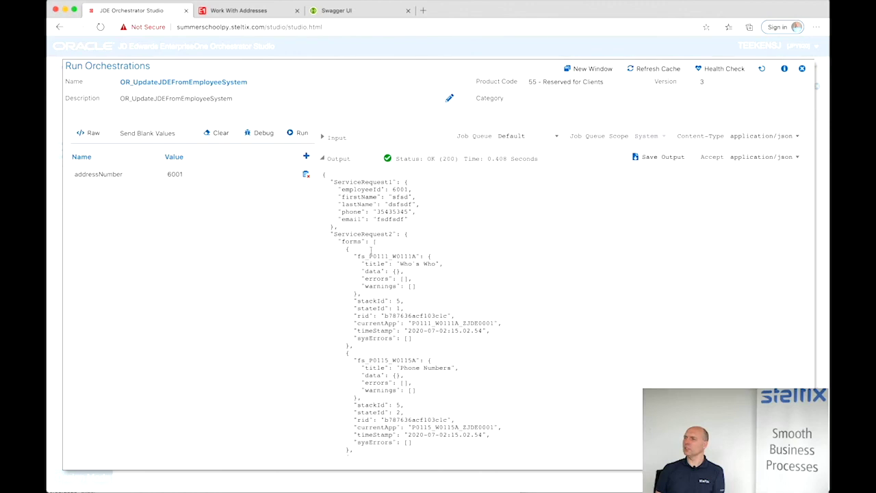
{"action": "scroll", "coordinate": [387, 308], "scroll_direction": "down", "scroll_amount": 5}
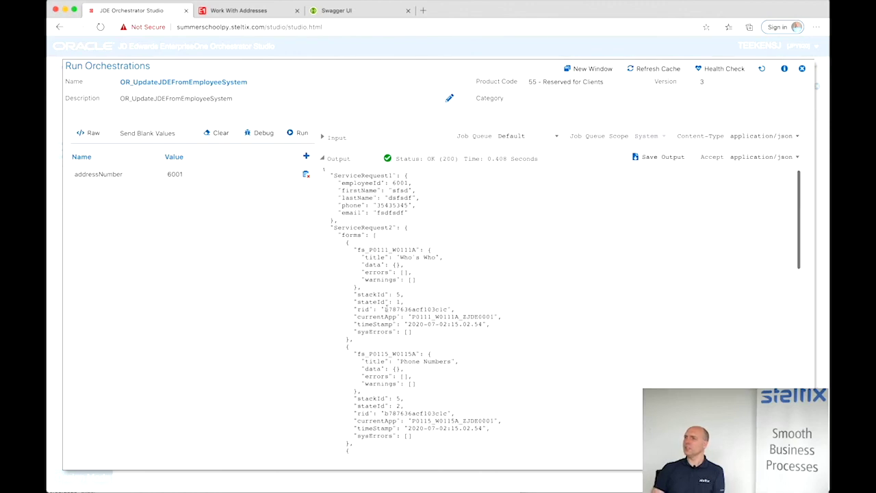
{"action": "scroll", "coordinate": [388, 308], "scroll_direction": "up", "scroll_amount": 5}
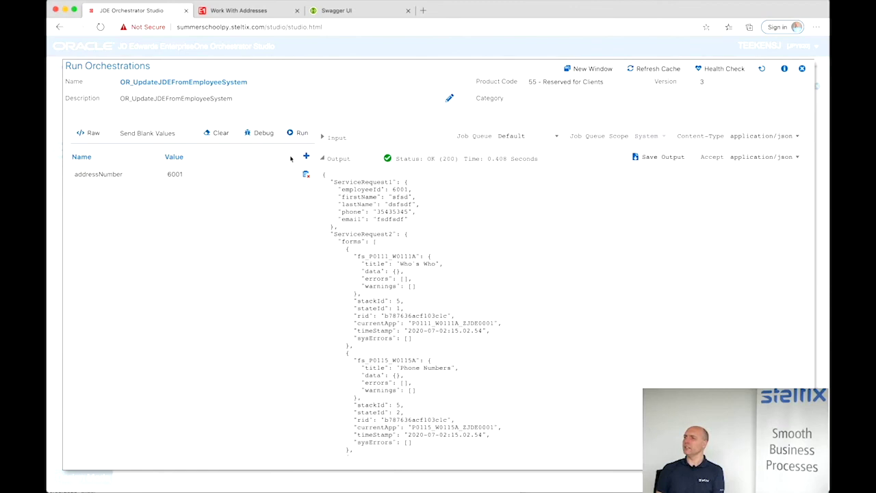
{"action": "left_click", "coordinate": [225, 11]}
- Check the employee's Who's Who Business phone in JDE against the phone value in the run output
{"action": "left_click", "coordinate": [159, 87]}
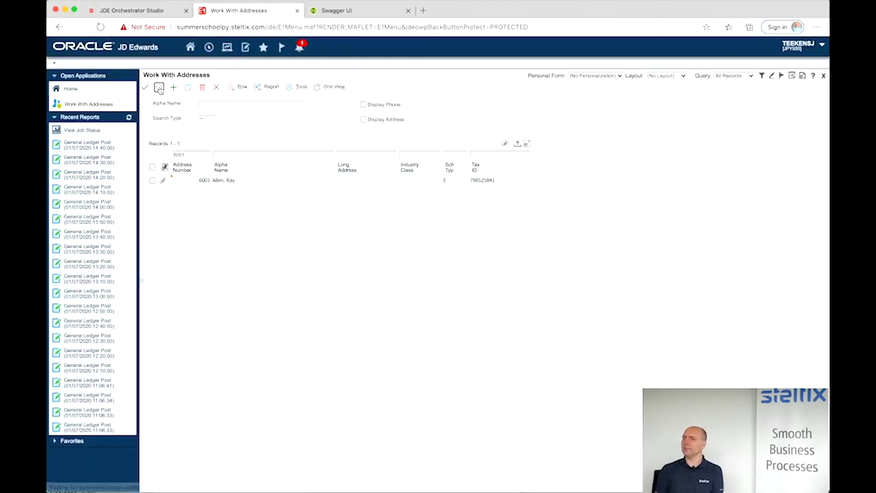
{"action": "left_click", "coordinate": [152, 181]}
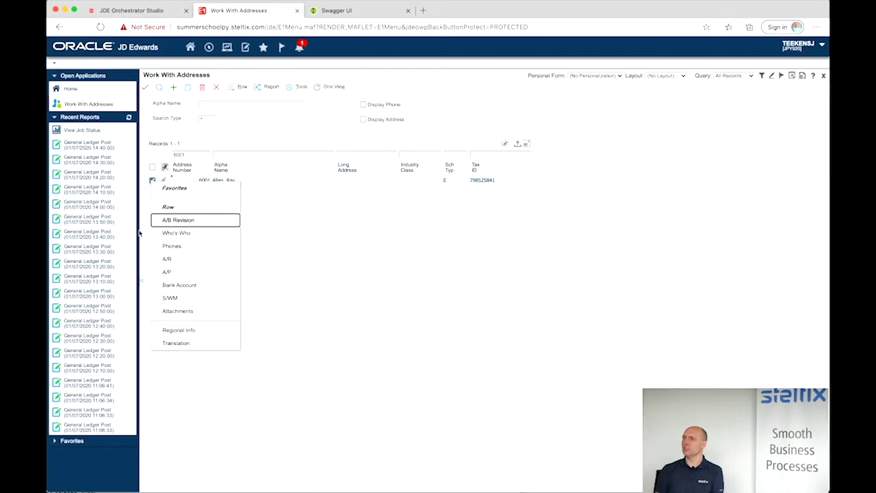
{"action": "left_click", "coordinate": [166, 234]}
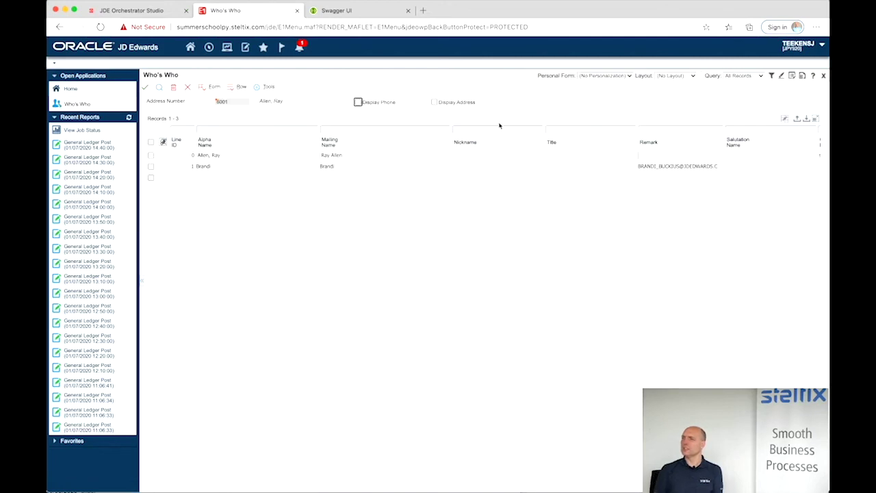
{"action": "scroll", "coordinate": [553, 152], "scroll_direction": "right", "scroll_amount": 3}
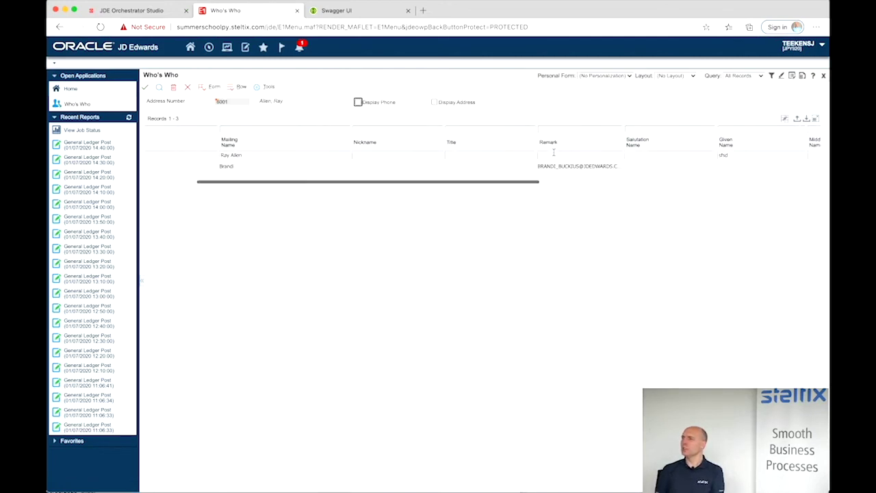
{"action": "scroll", "coordinate": [554, 152], "scroll_direction": "right", "scroll_amount": 2}
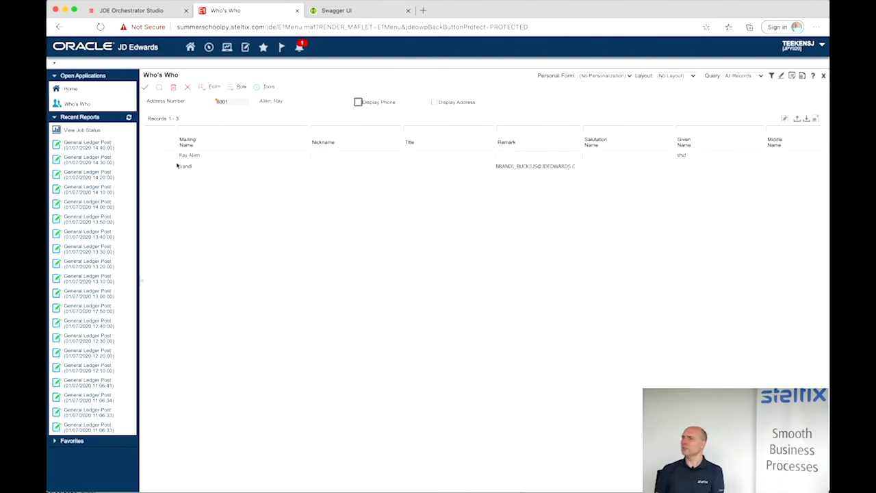
{"action": "scroll", "coordinate": [177, 166], "scroll_direction": "left", "scroll_amount": 6}
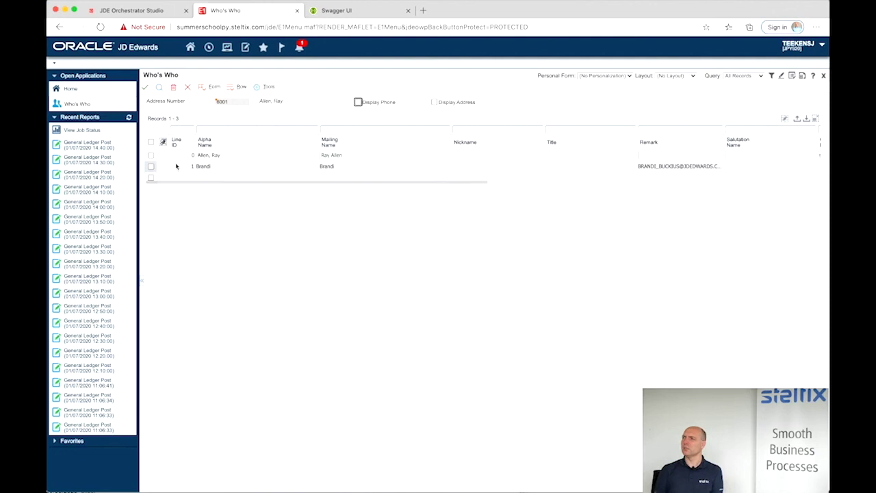
{"action": "right_click", "coordinate": [151, 157]}
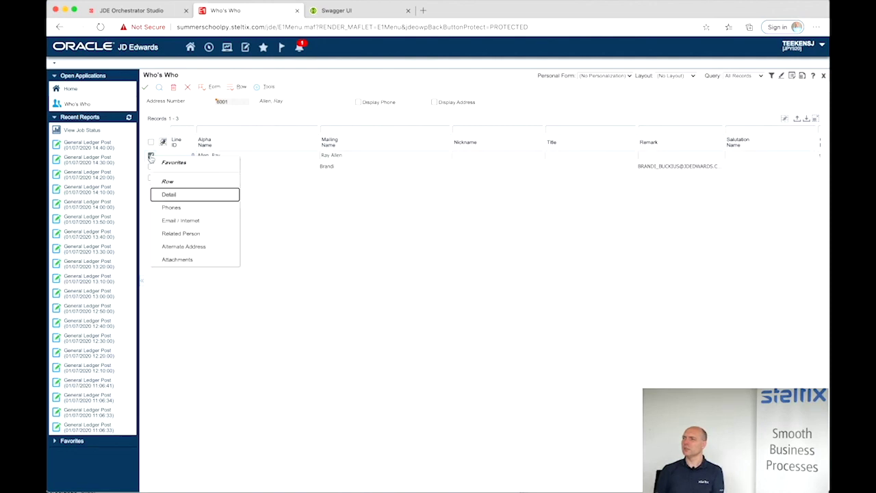
{"action": "left_click", "coordinate": [165, 206]}
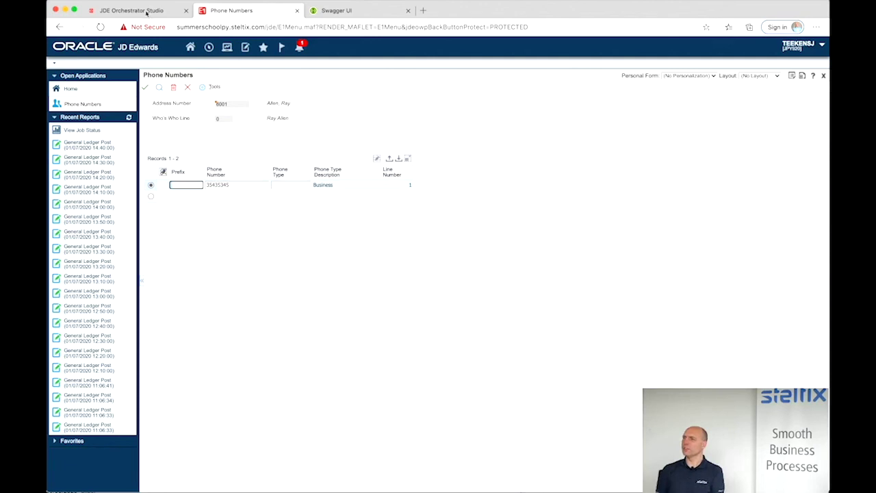
{"action": "left_click", "coordinate": [146, 12]}
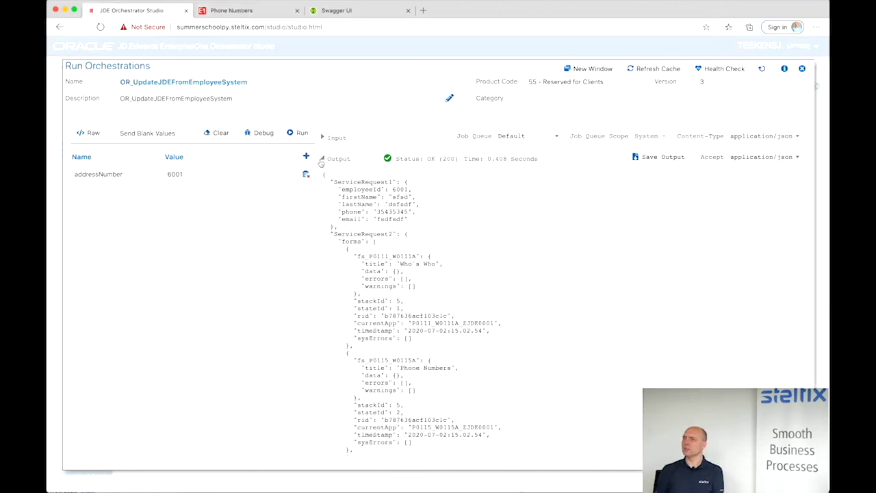
{"action": "left_click_drag", "start_coordinate": [376, 212], "coordinate": [406, 212]}
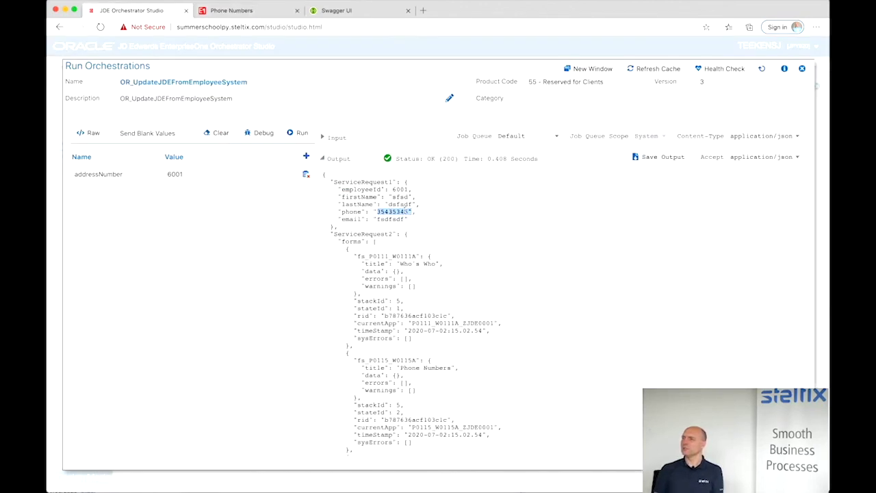